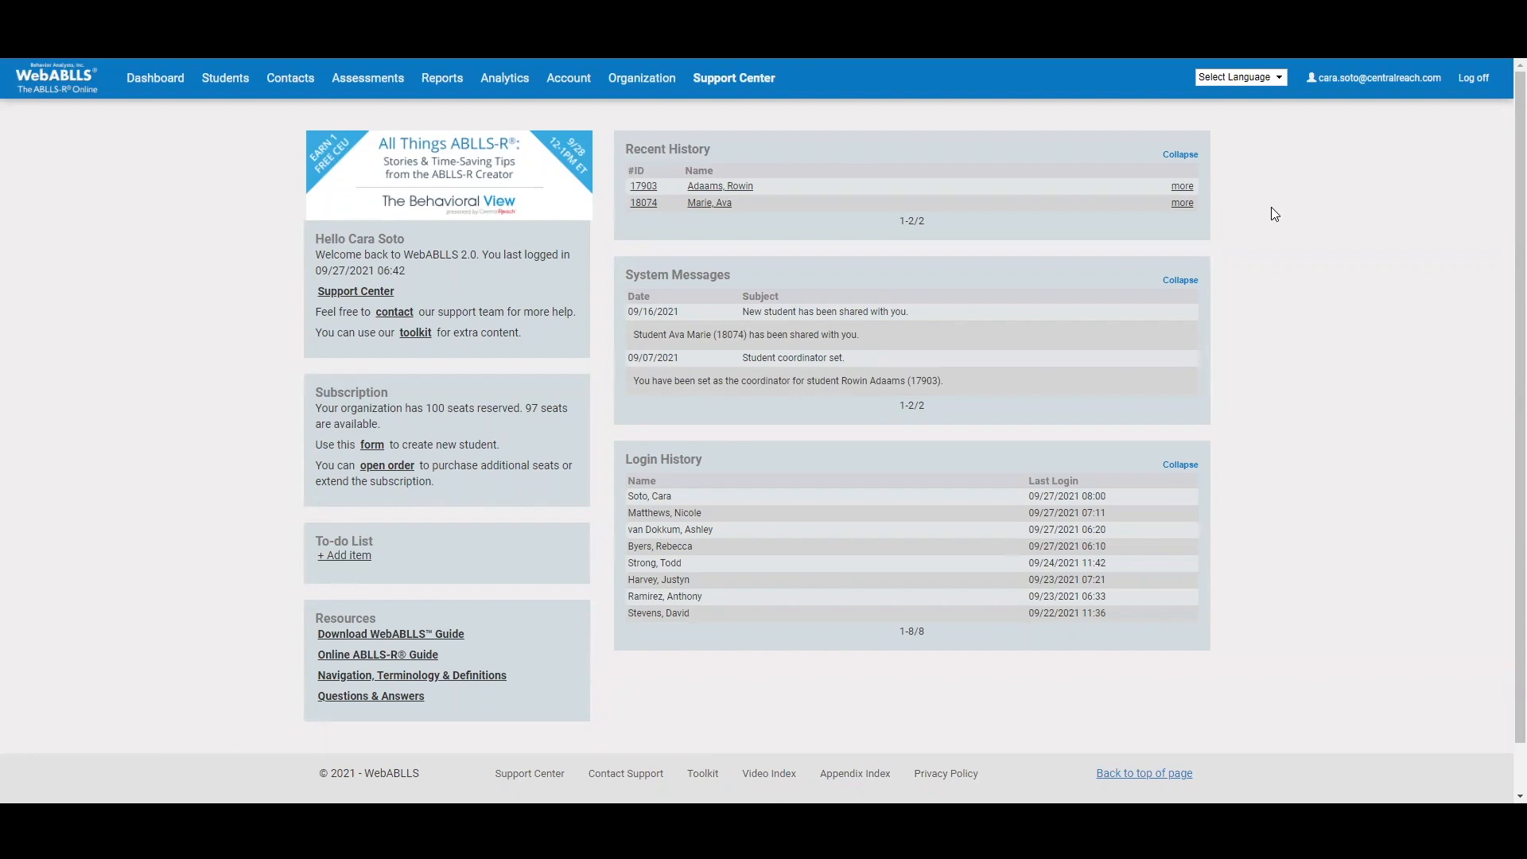
- Open the Support Center and look through its help topics by category
click(382, 293)
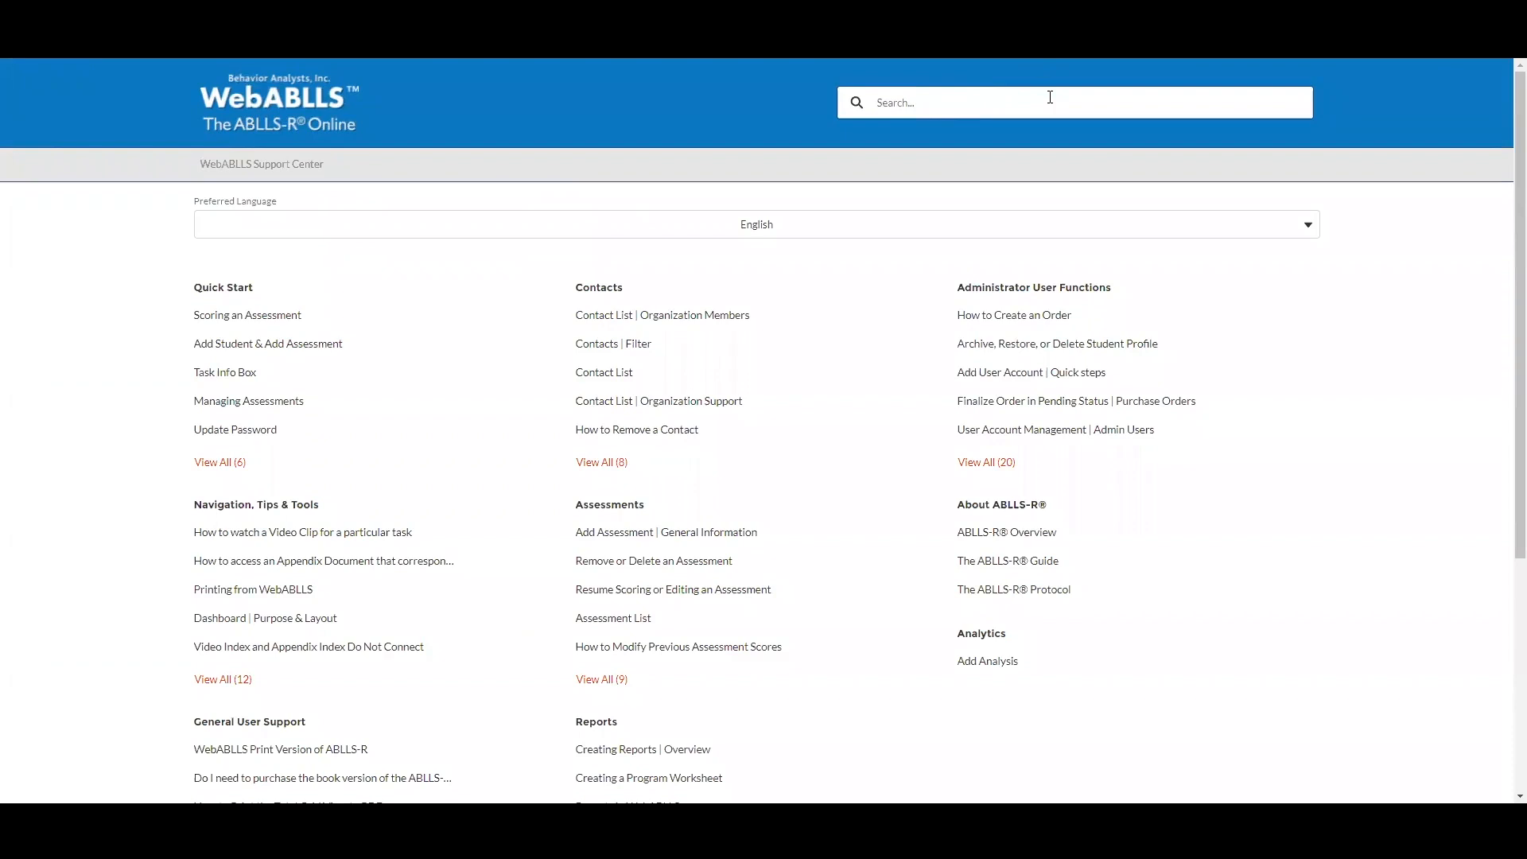
scroll(278, 381, down, 1)
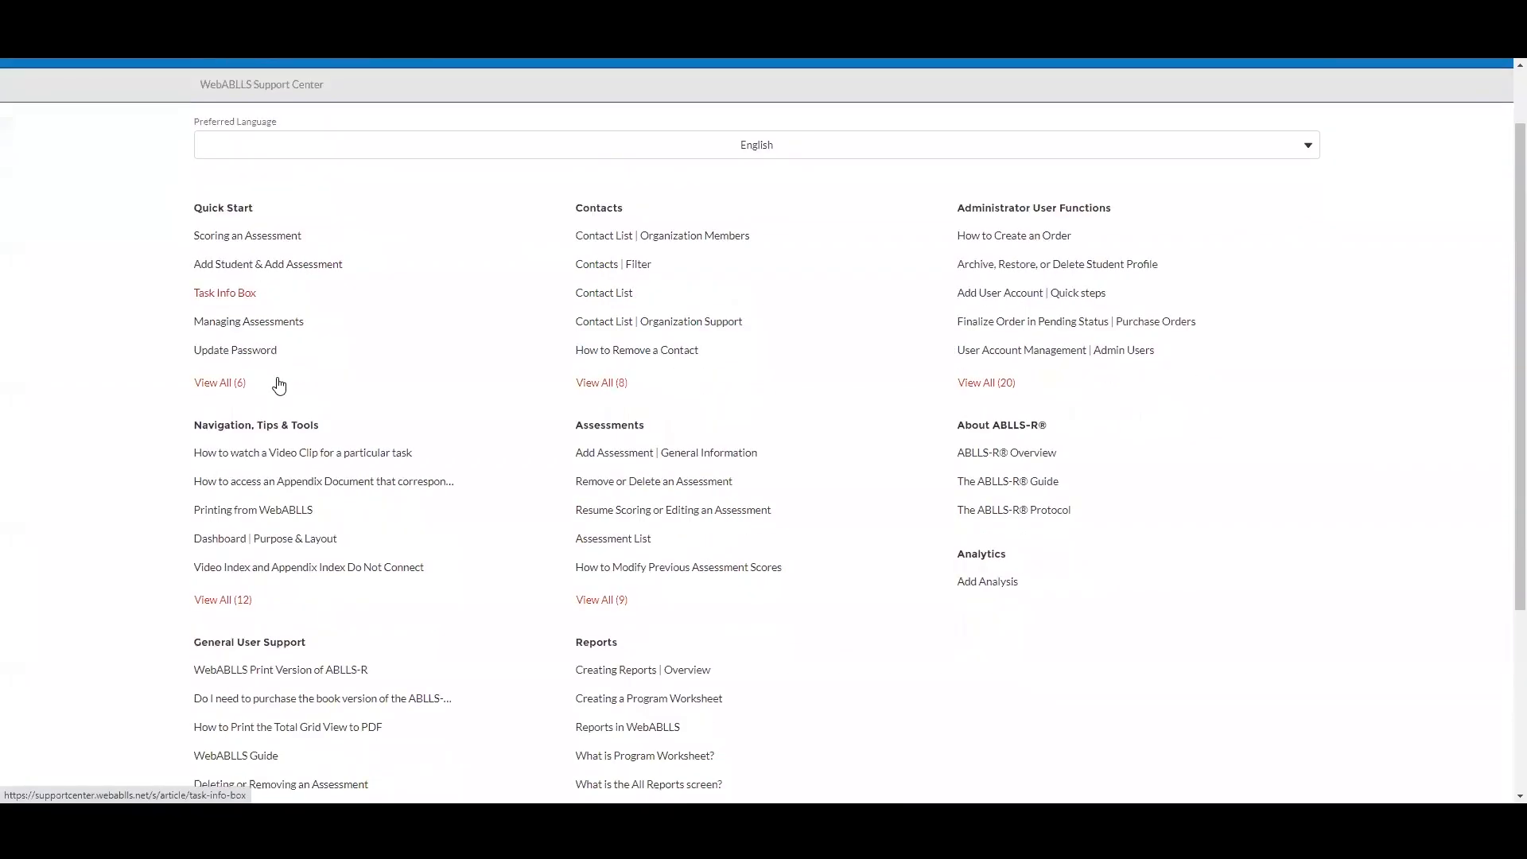
scroll(348, 456, up, 1)
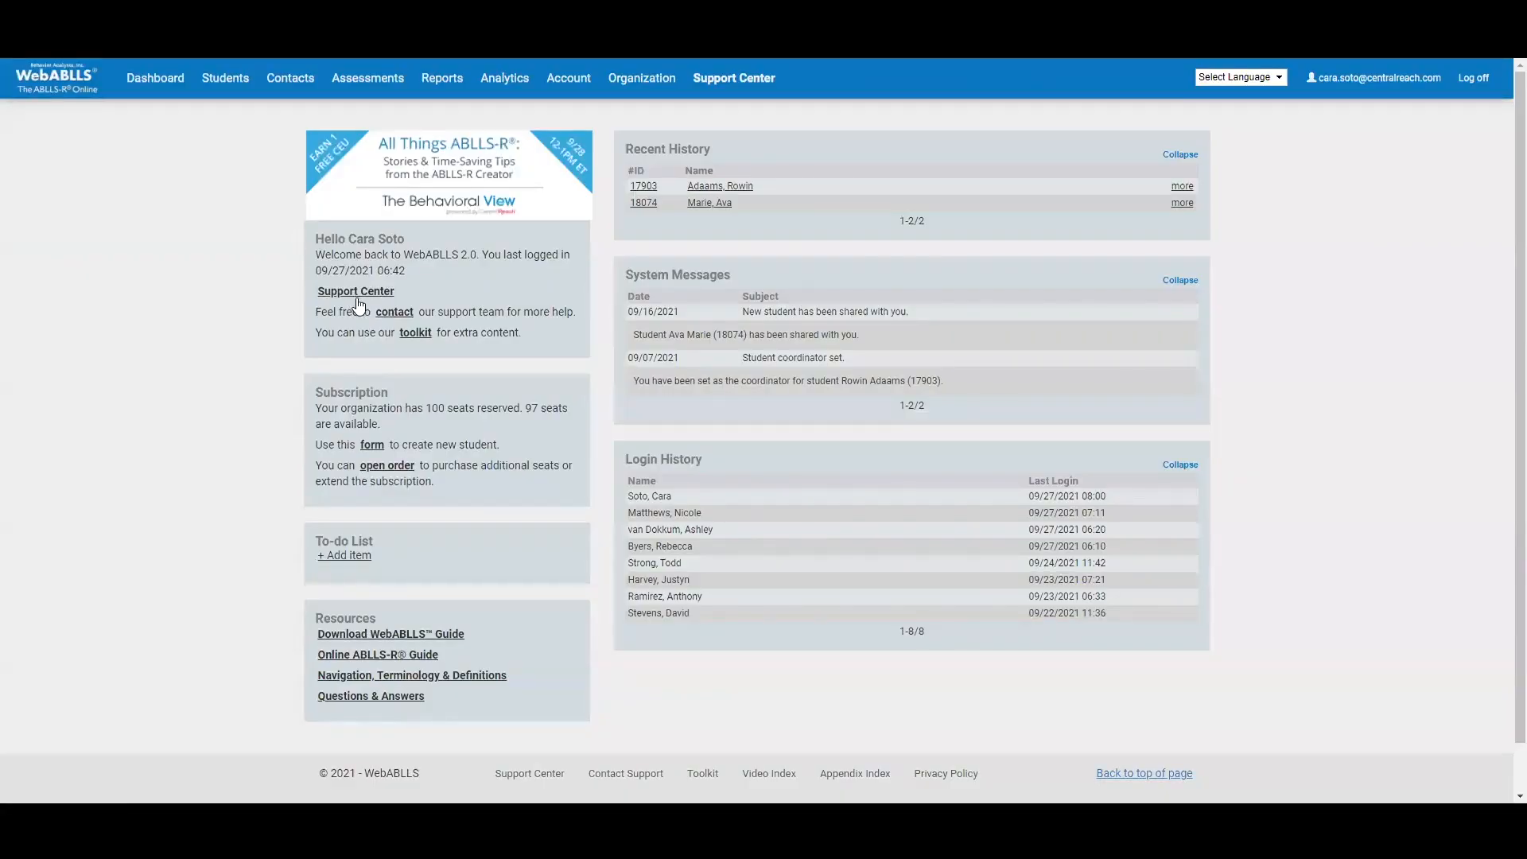
- Open the toolkit and list all files under the ABLLS-R Appendix documents
click(415, 334)
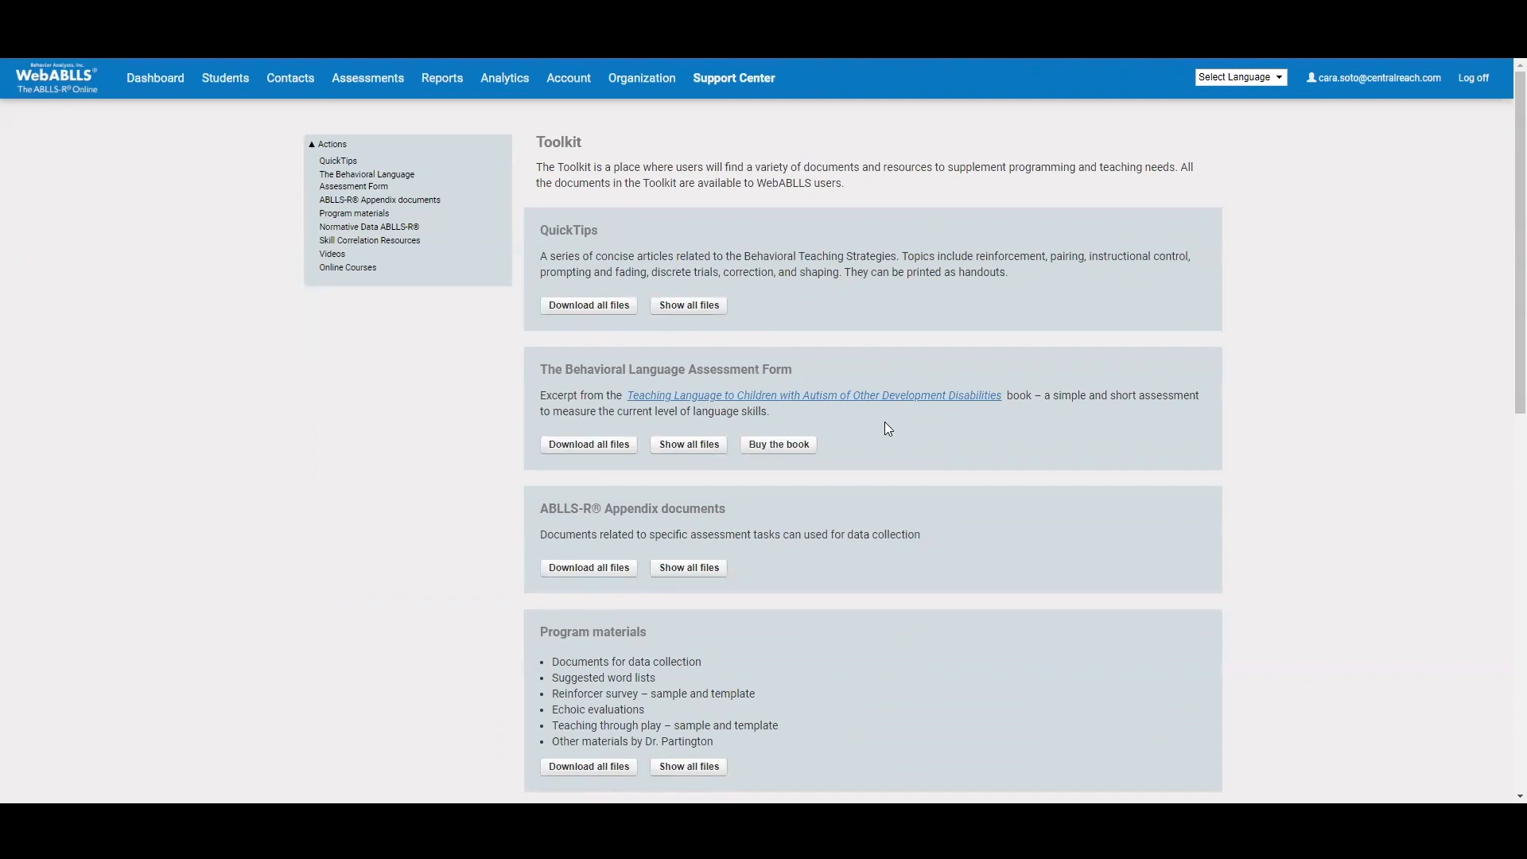
scroll(884, 422, down, 2)
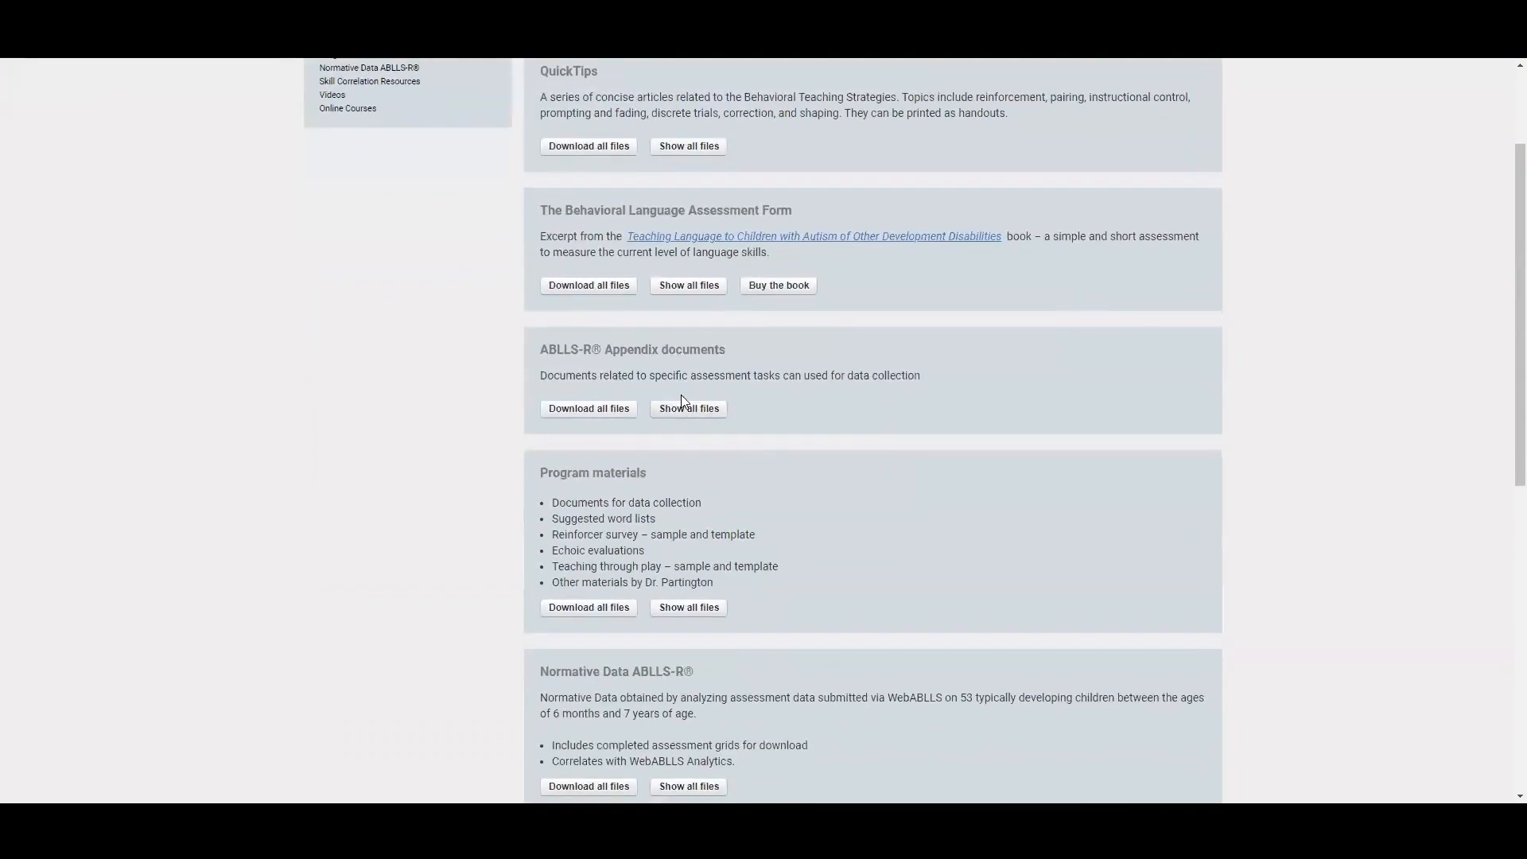
click(689, 411)
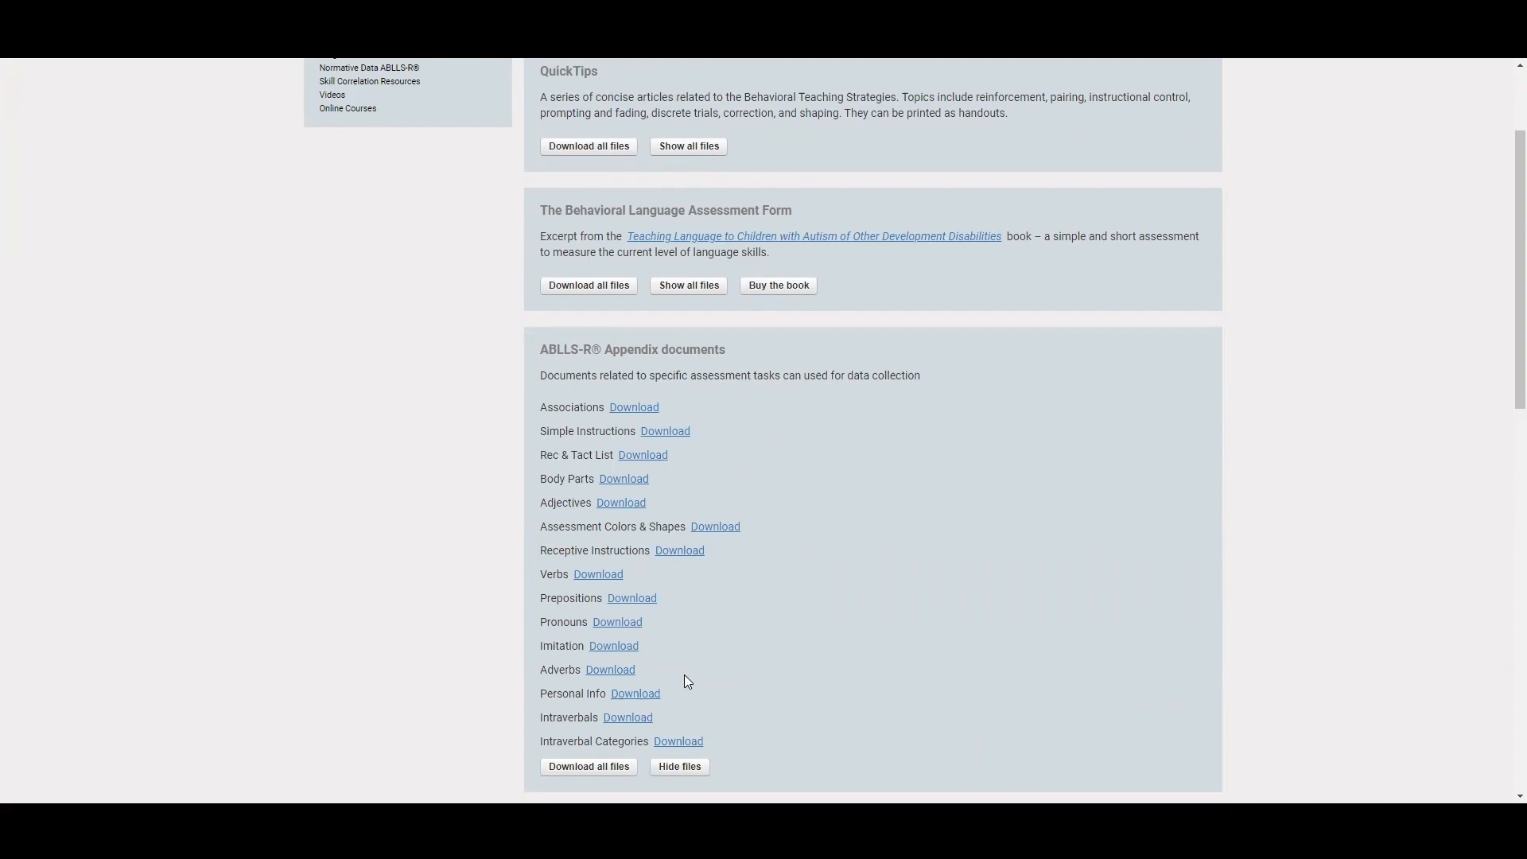
scroll(684, 675, up, 2)
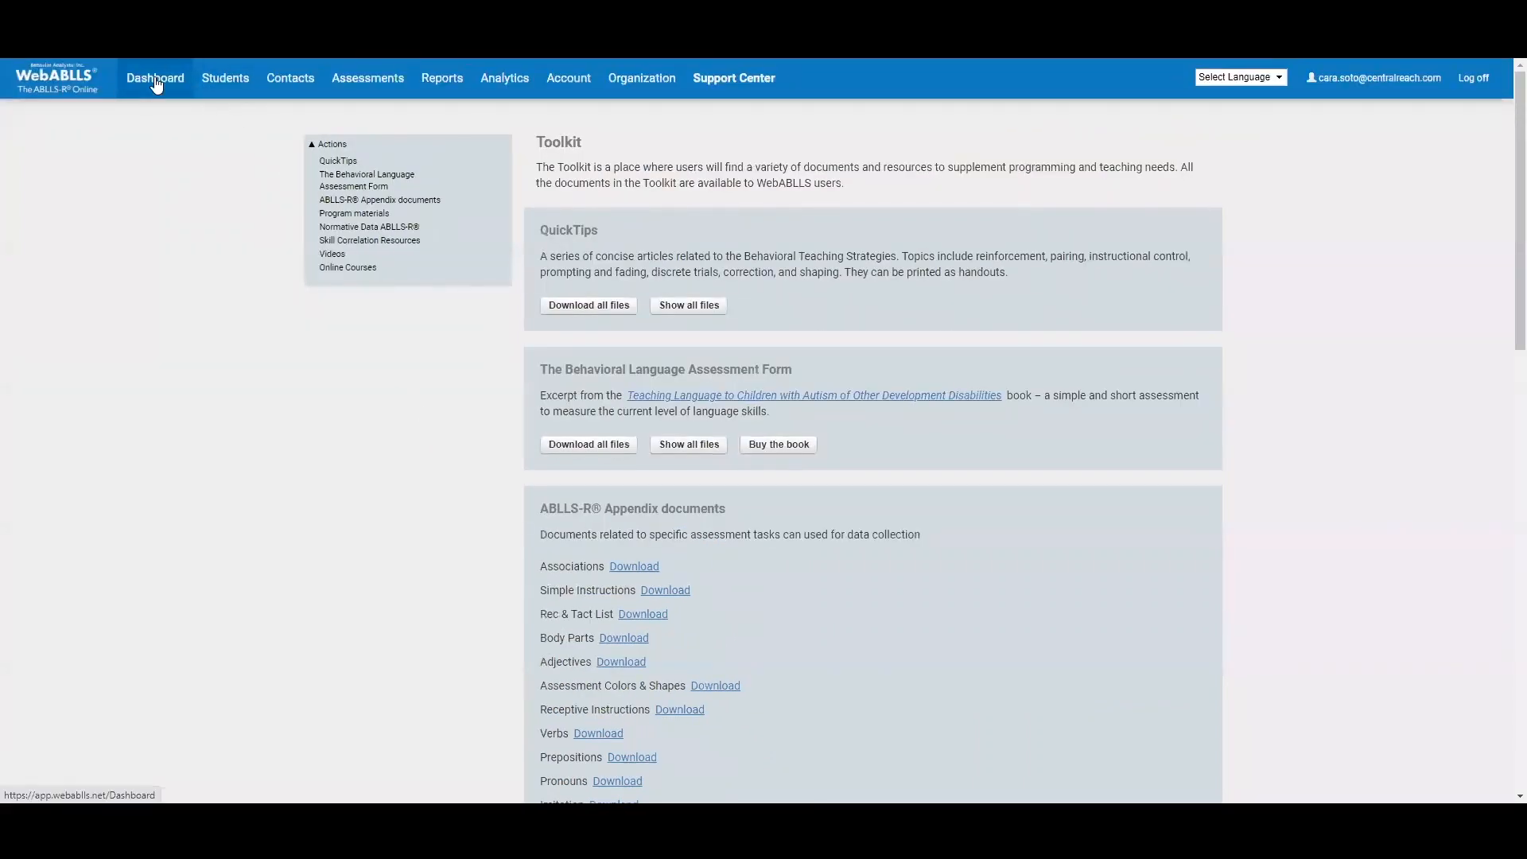
- Return to the dashboard and view the available language choices without changing the language
click(156, 78)
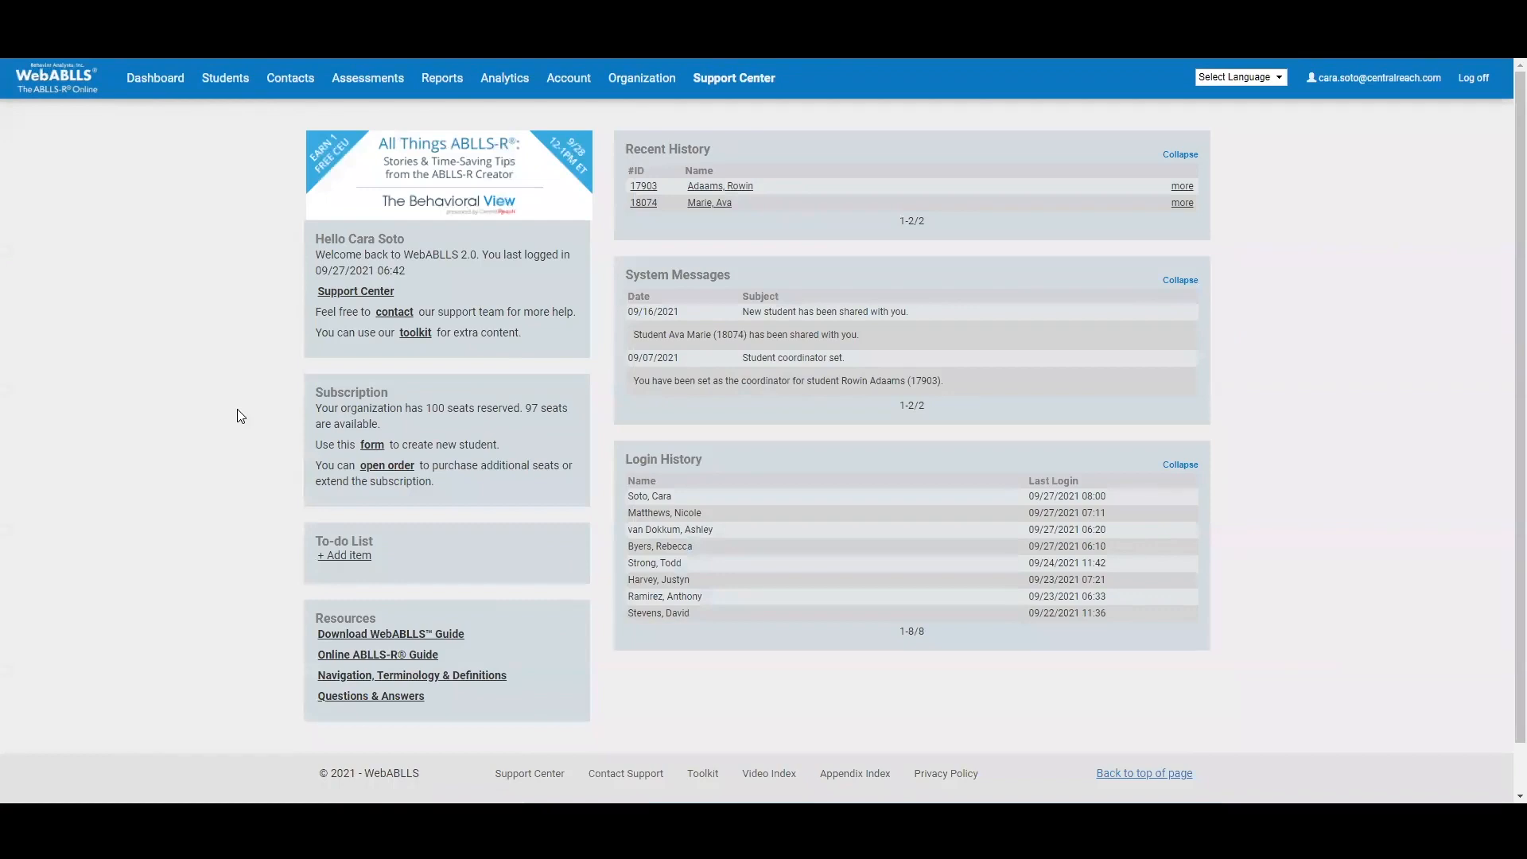
click(1281, 79)
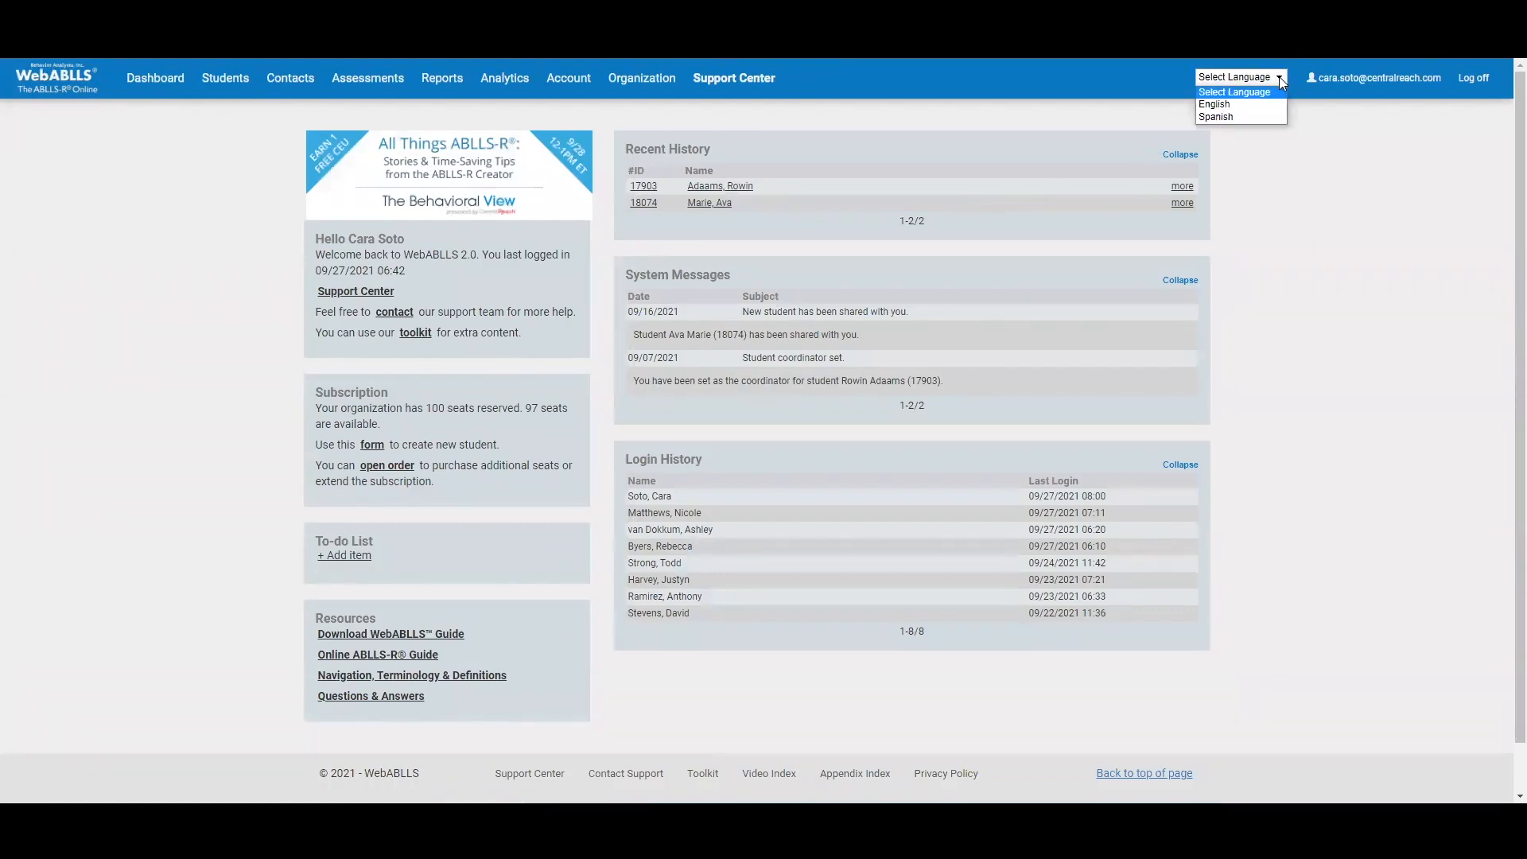
click(612, 530)
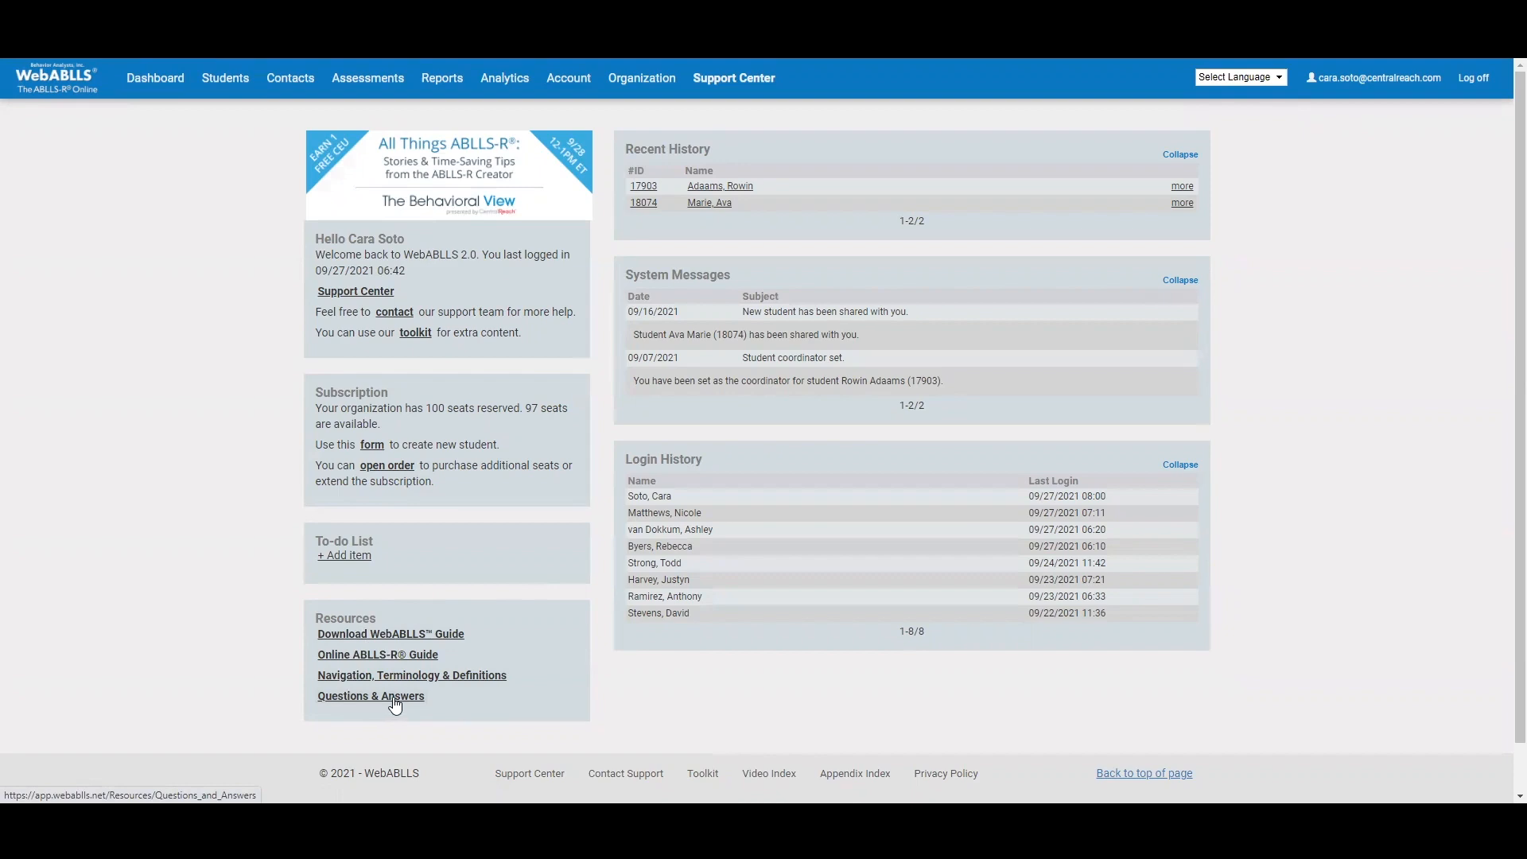
- Open the first listed student's summary and examine the 09/13/2021 assessment in grid mode
click(226, 78)
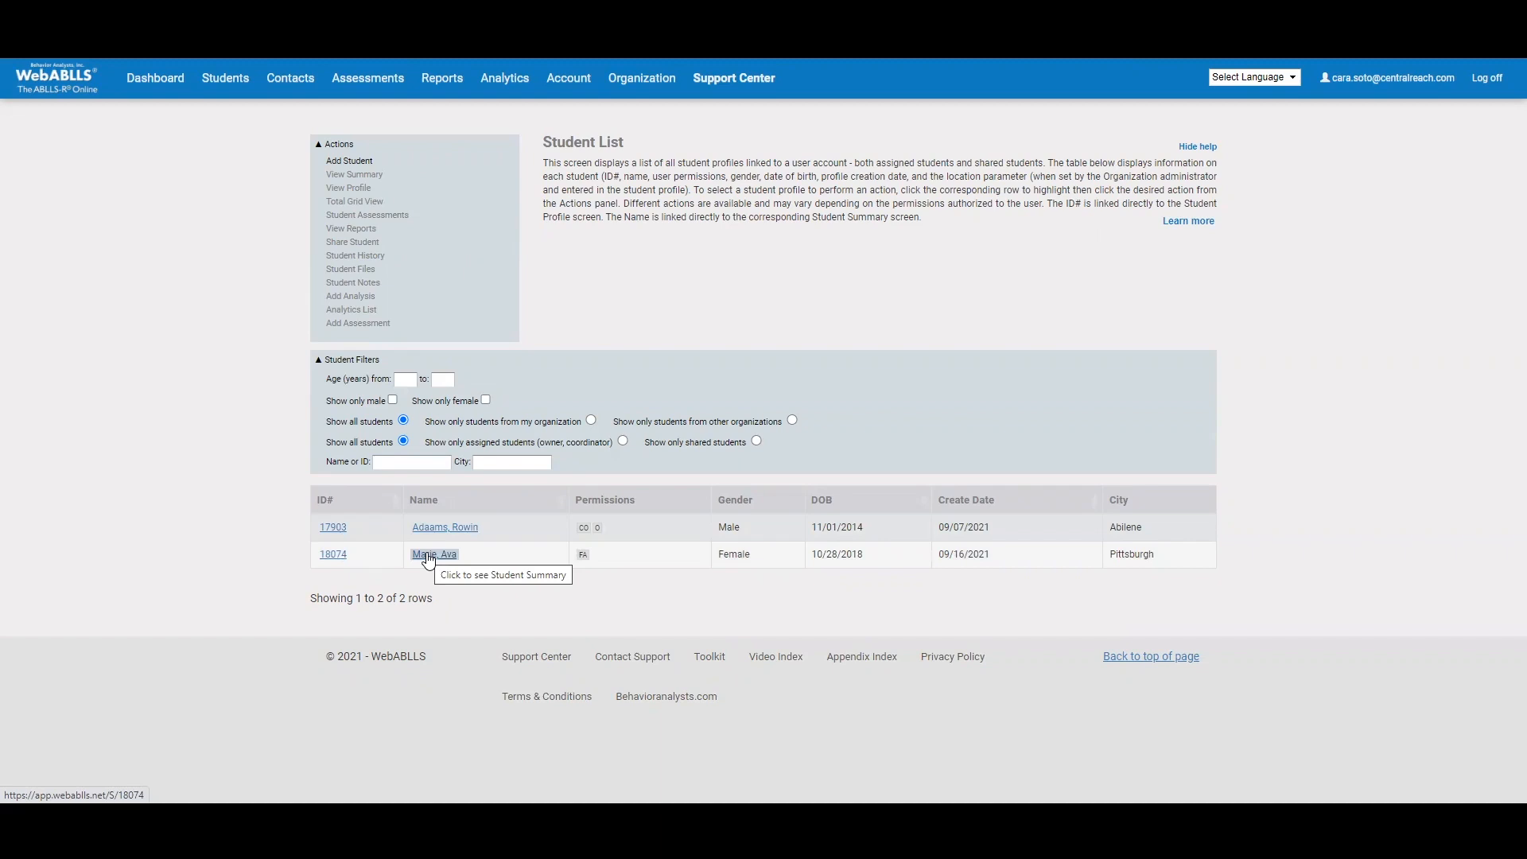
click(428, 527)
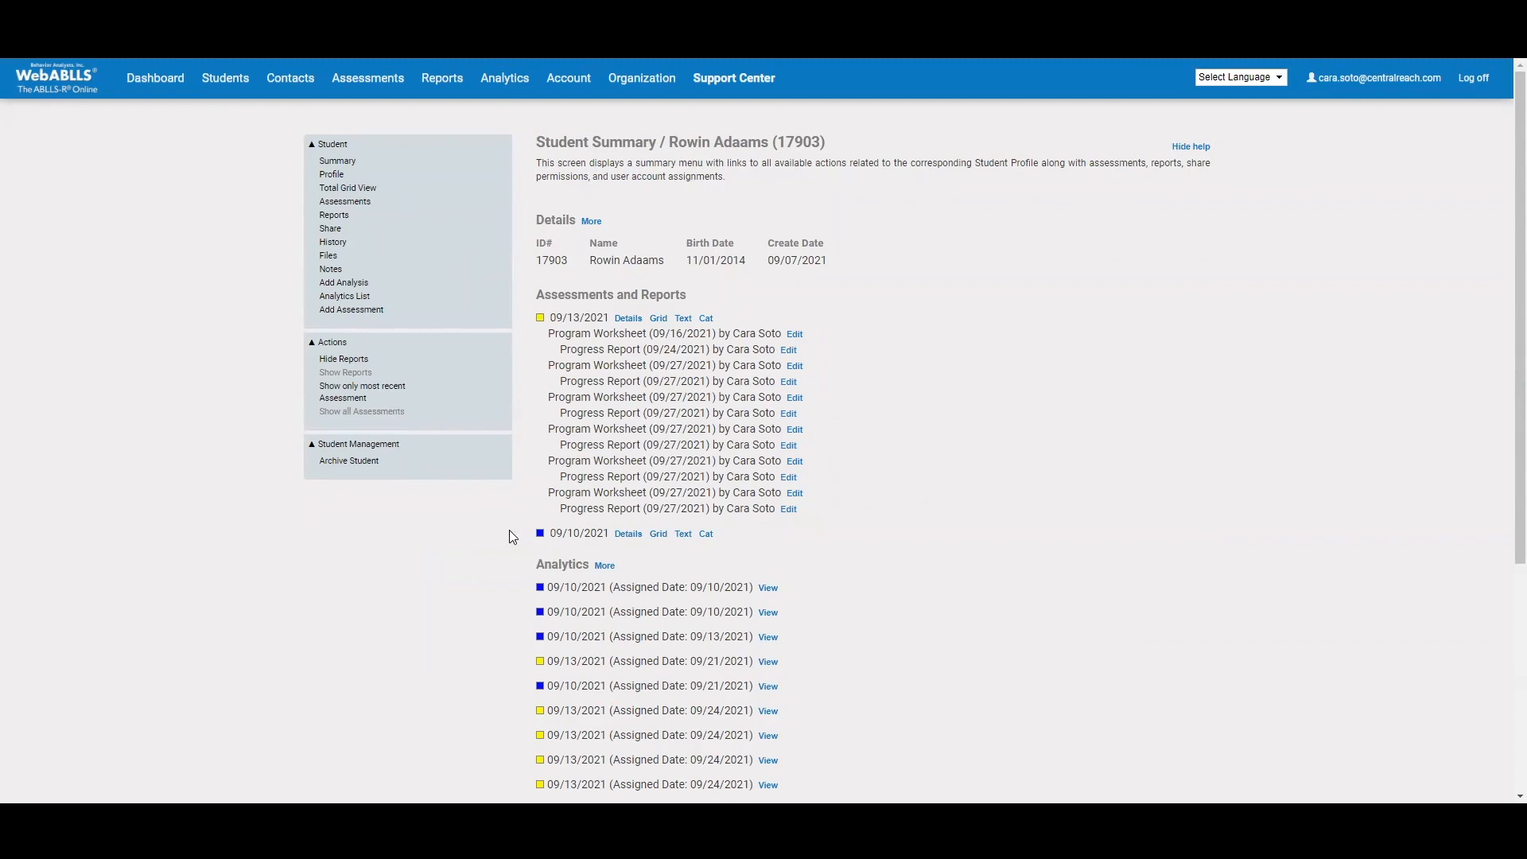
click(657, 320)
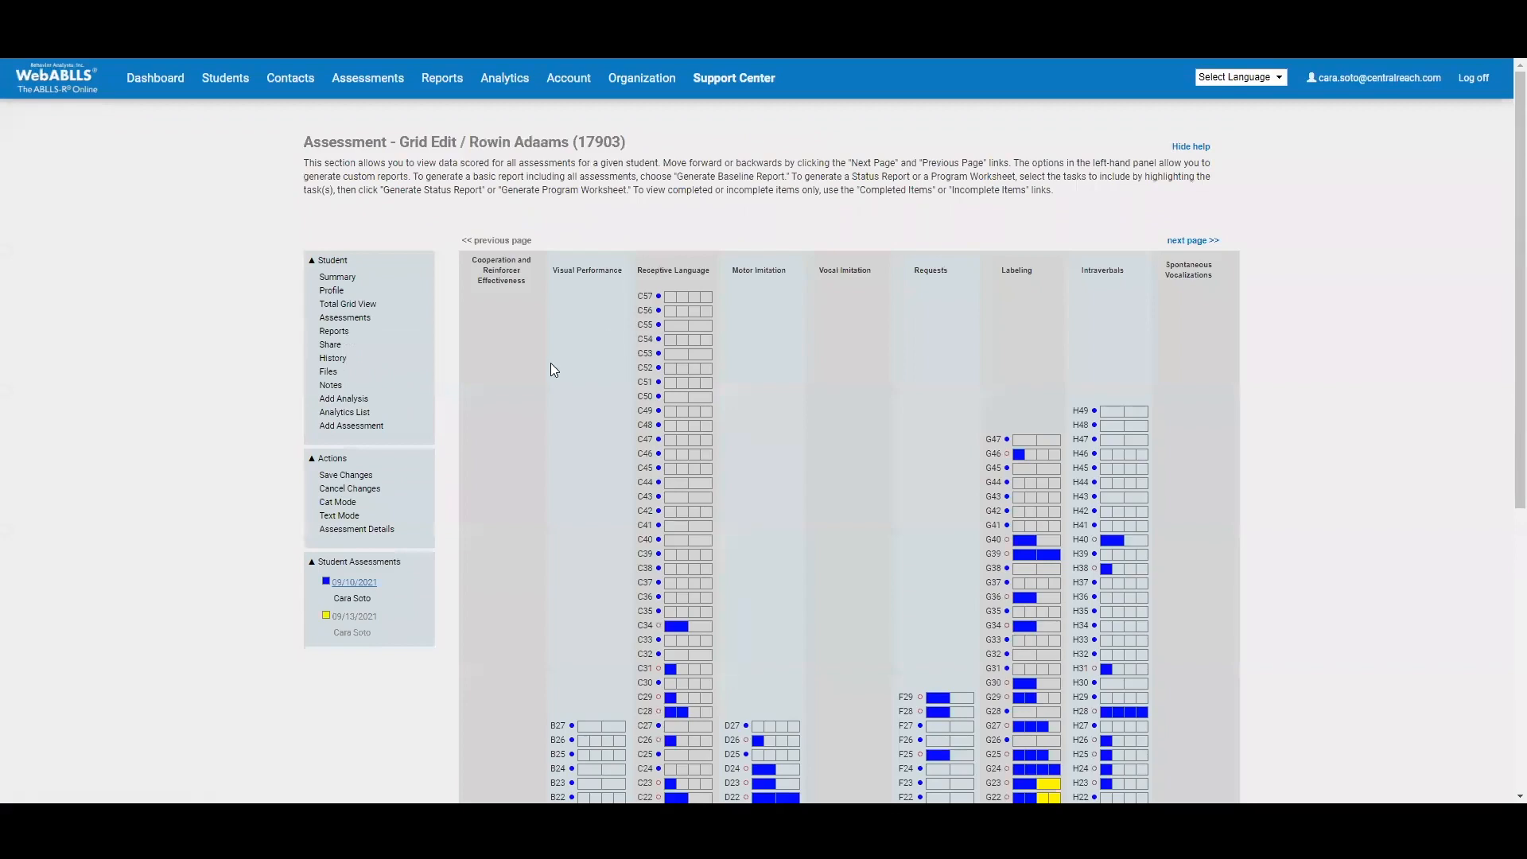
scroll(547, 364, down, 3)
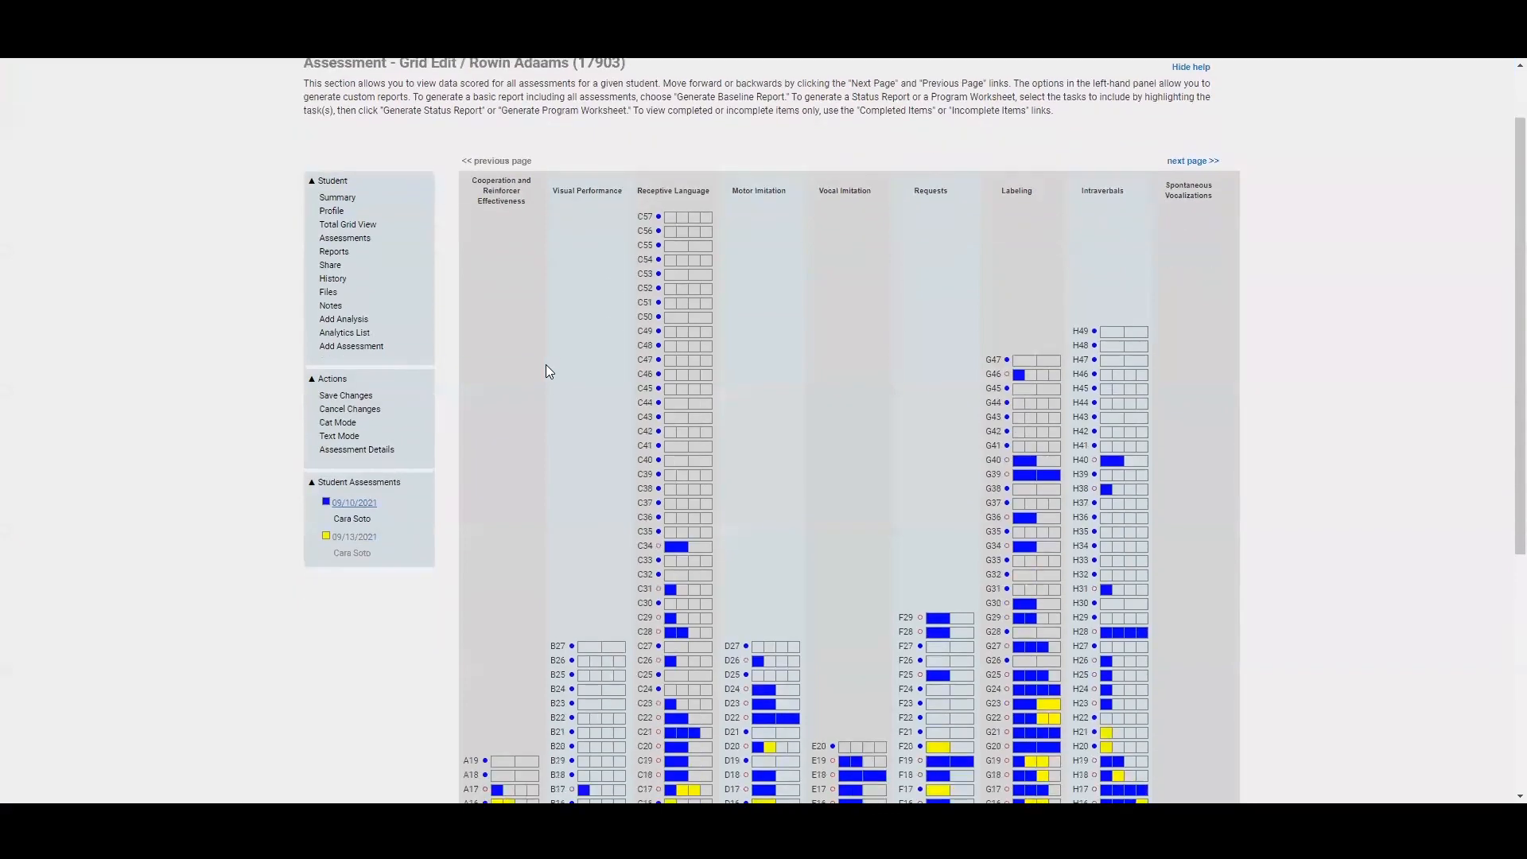
scroll(548, 367, down, 1)
scroll(546, 371, up, 1)
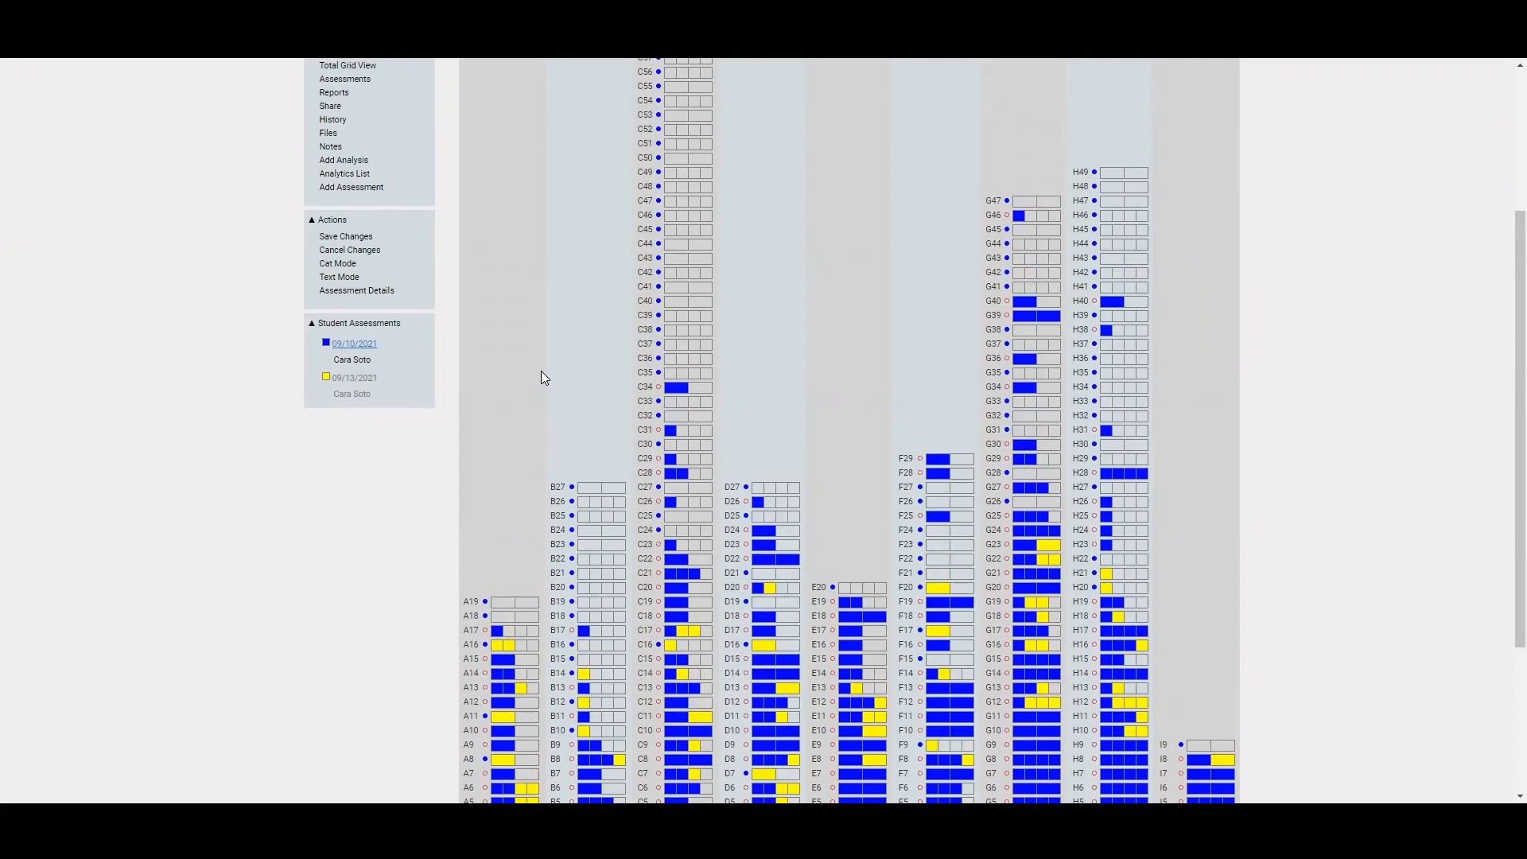
- Review the video, scores, notes and note entry form for task A18, then close its Task Info Box
click(471, 617)
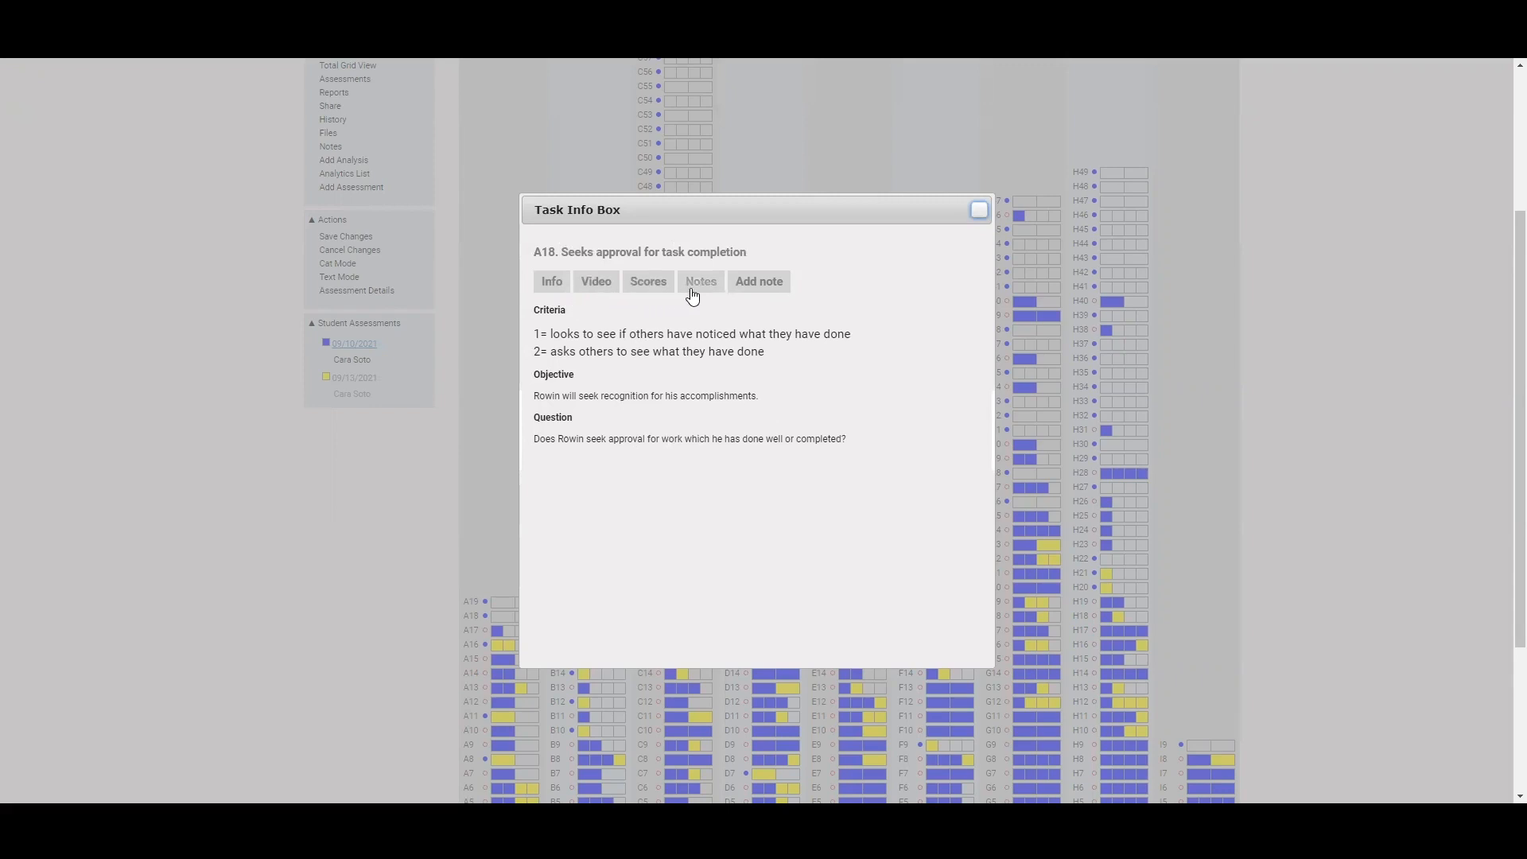
click(598, 287)
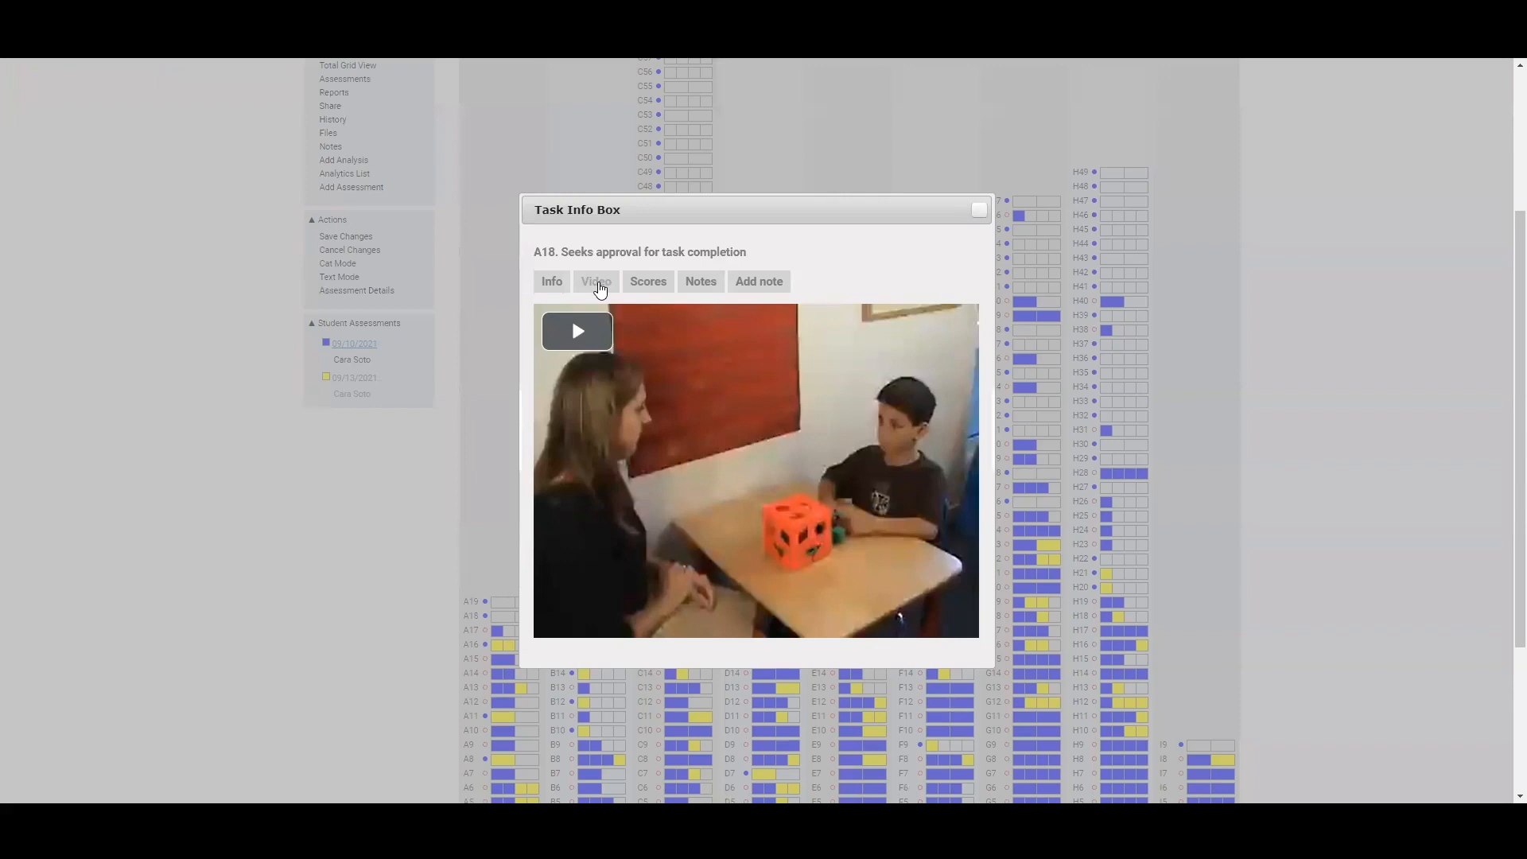
click(642, 285)
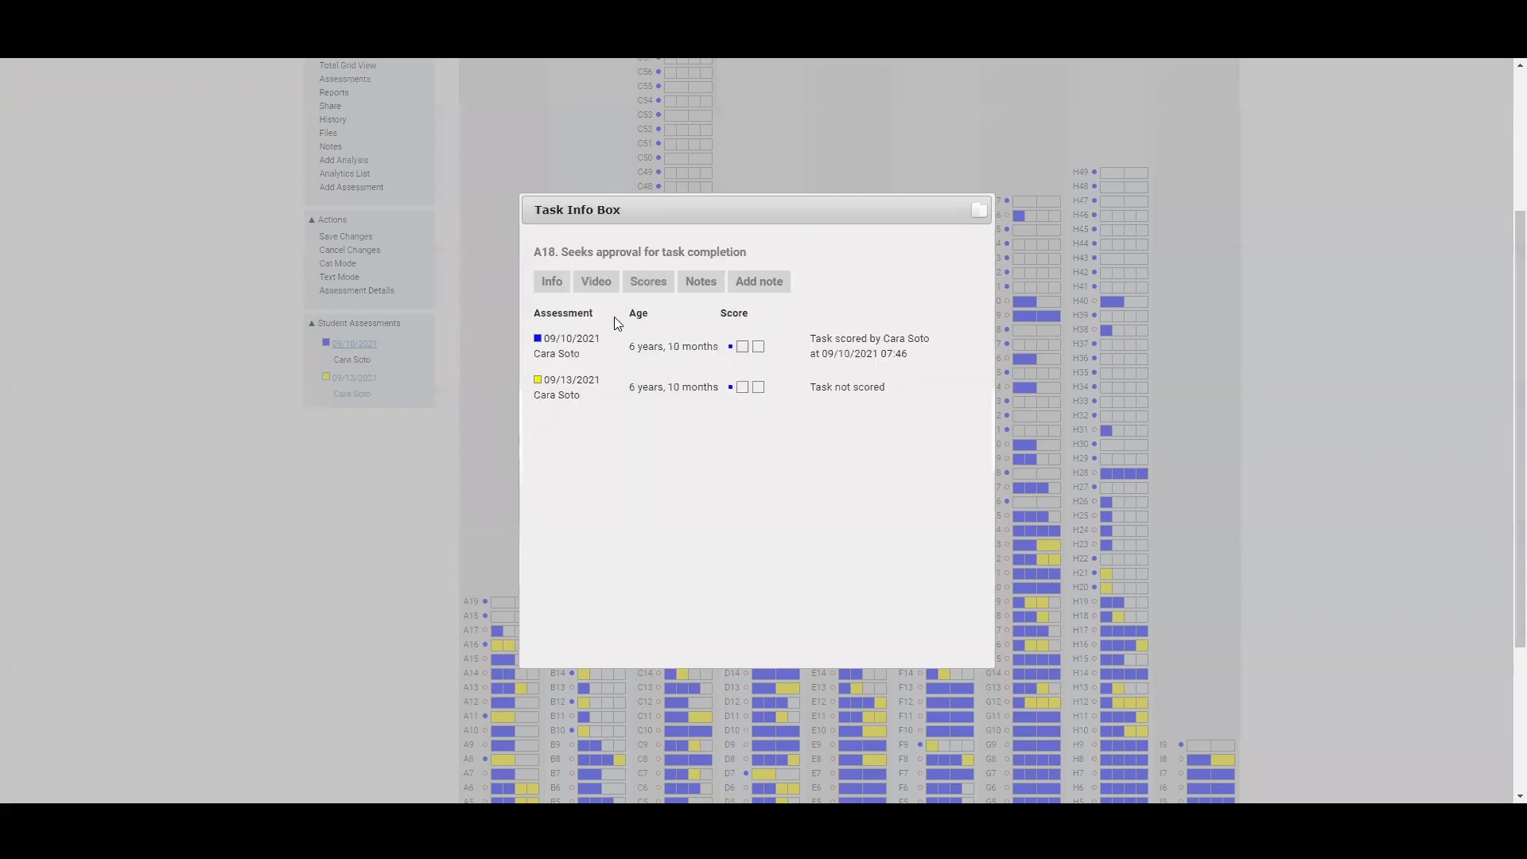
click(703, 287)
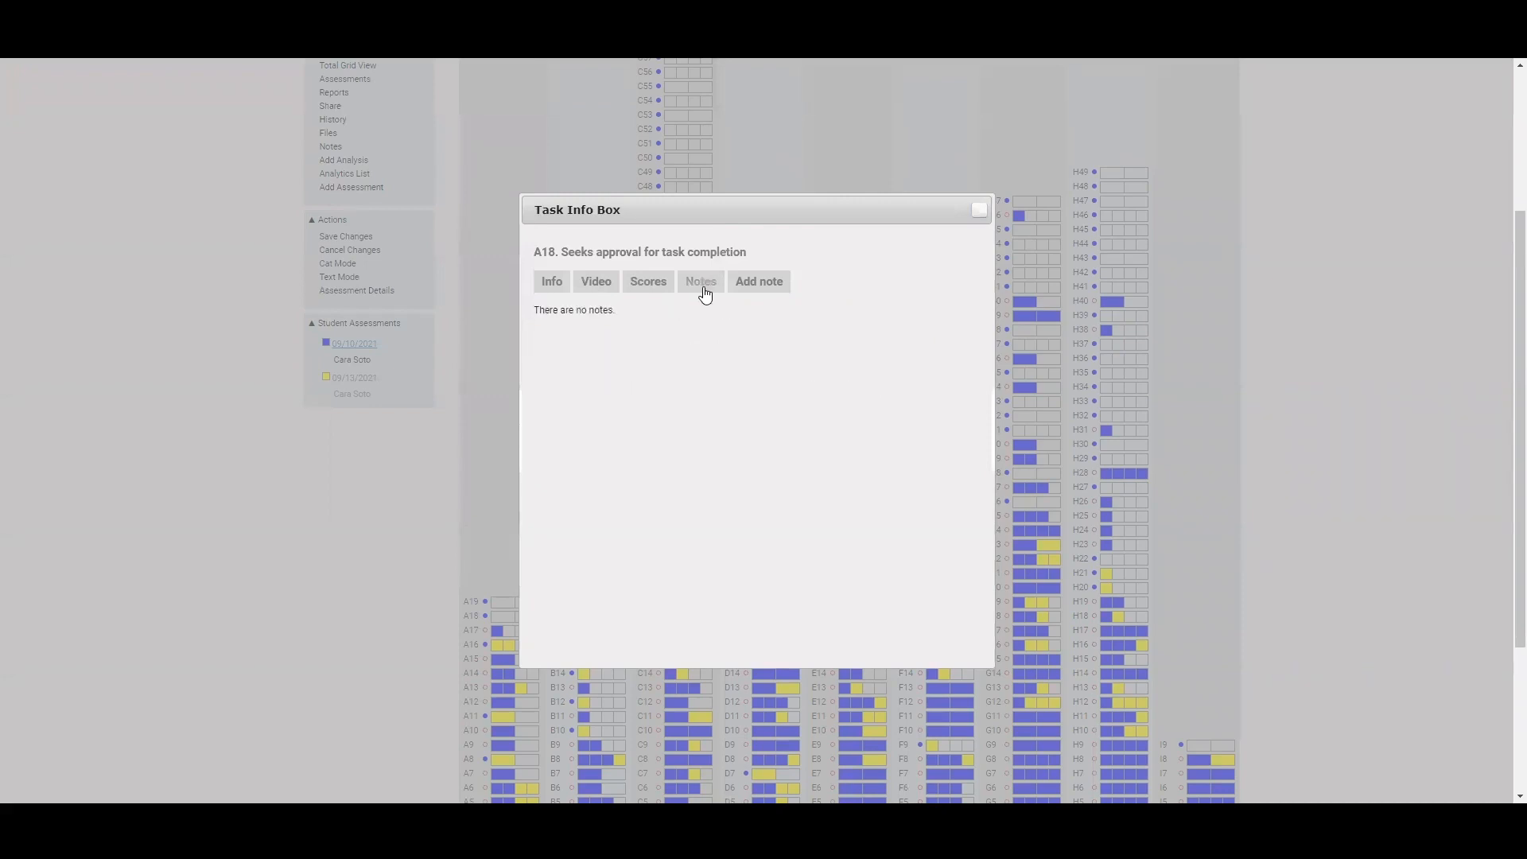
click(765, 286)
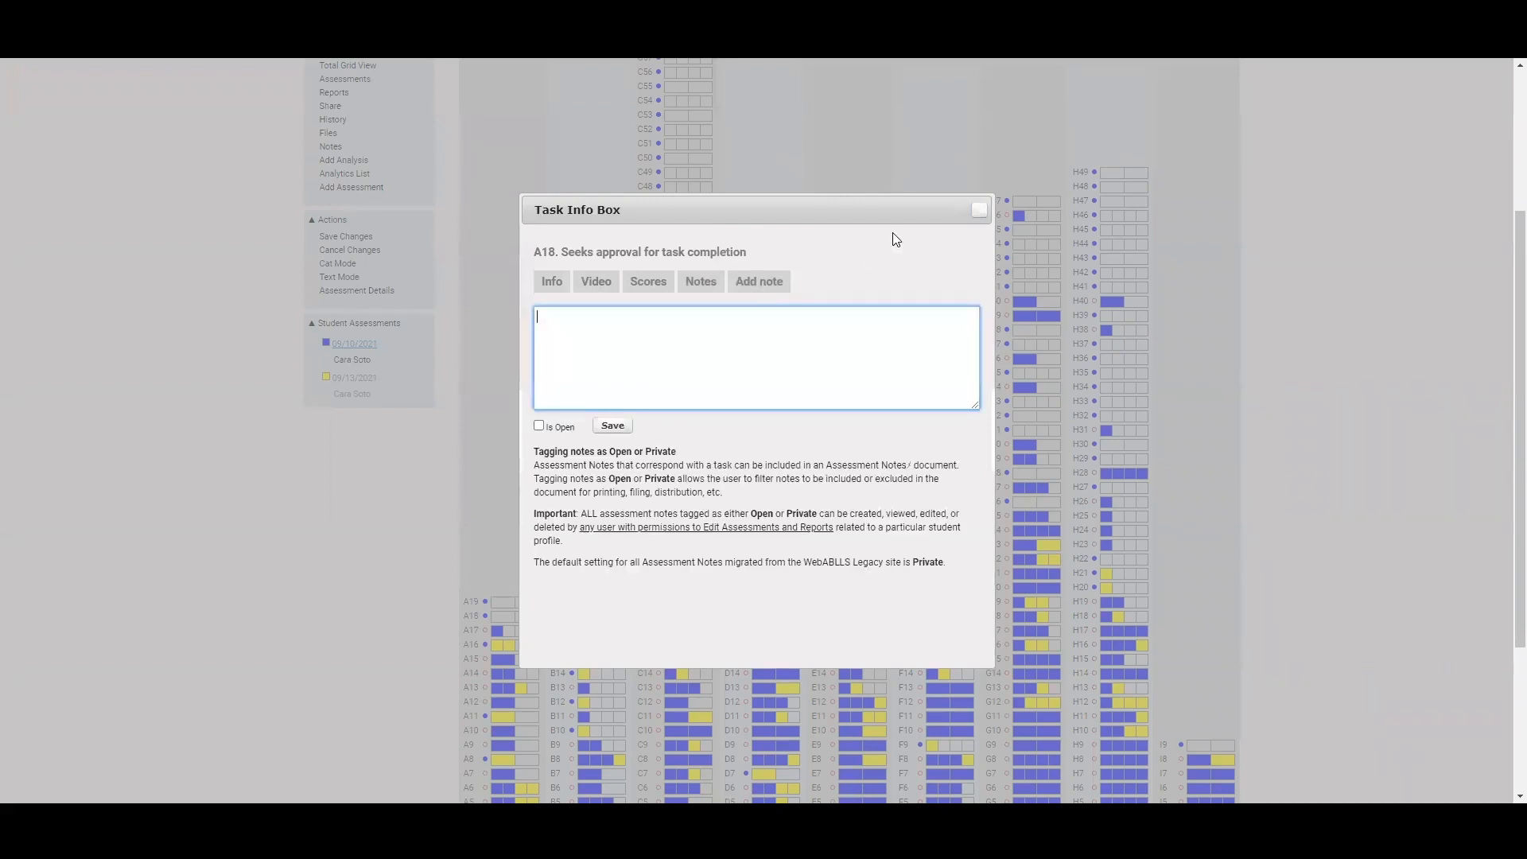
click(979, 210)
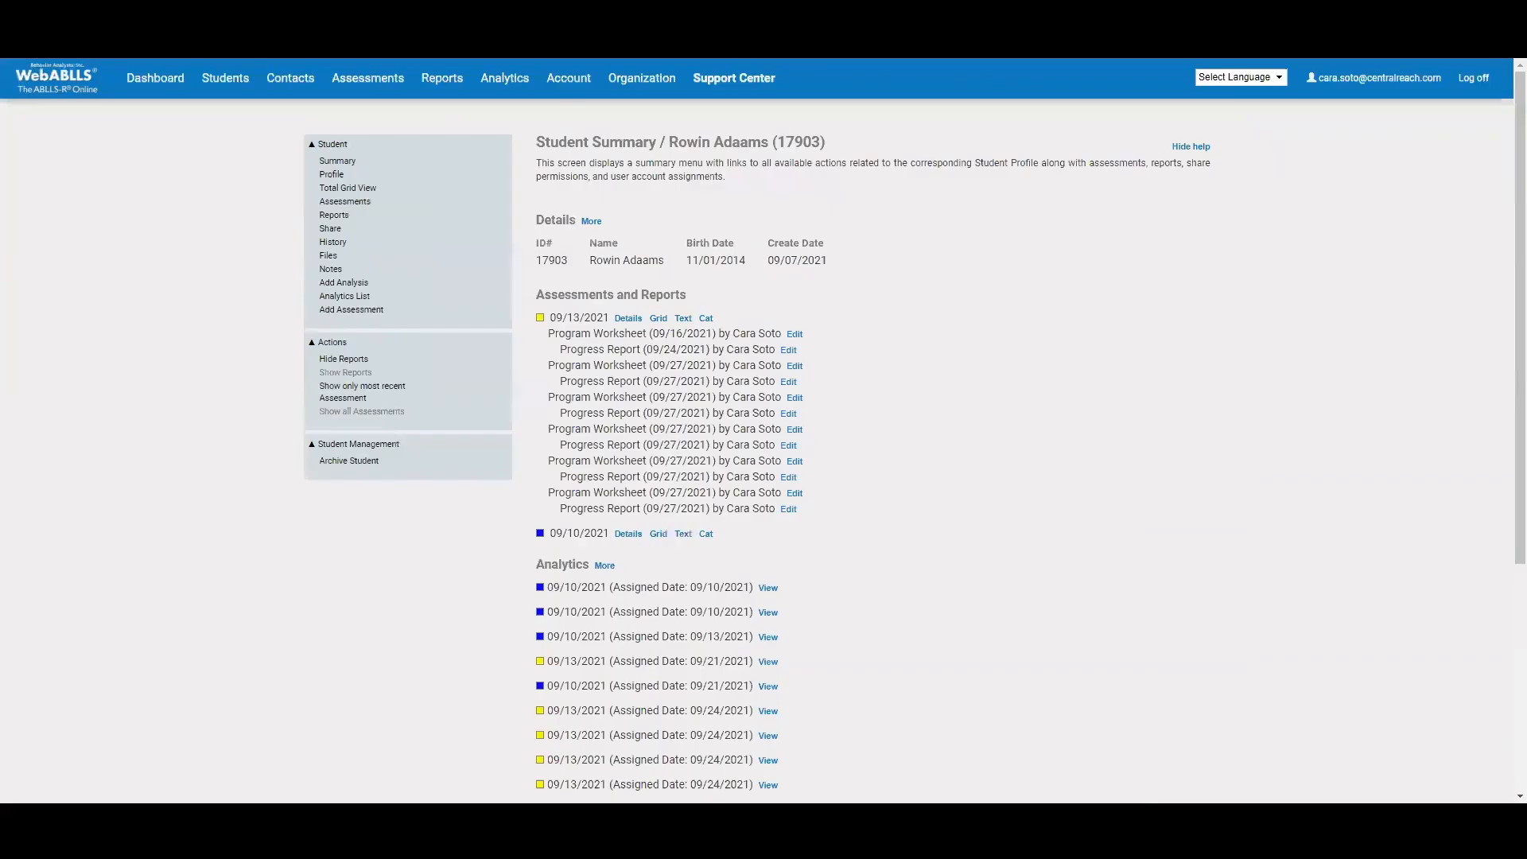
- Open the 09/13/2021 assessment in text mode and look through the Cooperation and Reinforcer Effectiveness tasks
click(682, 320)
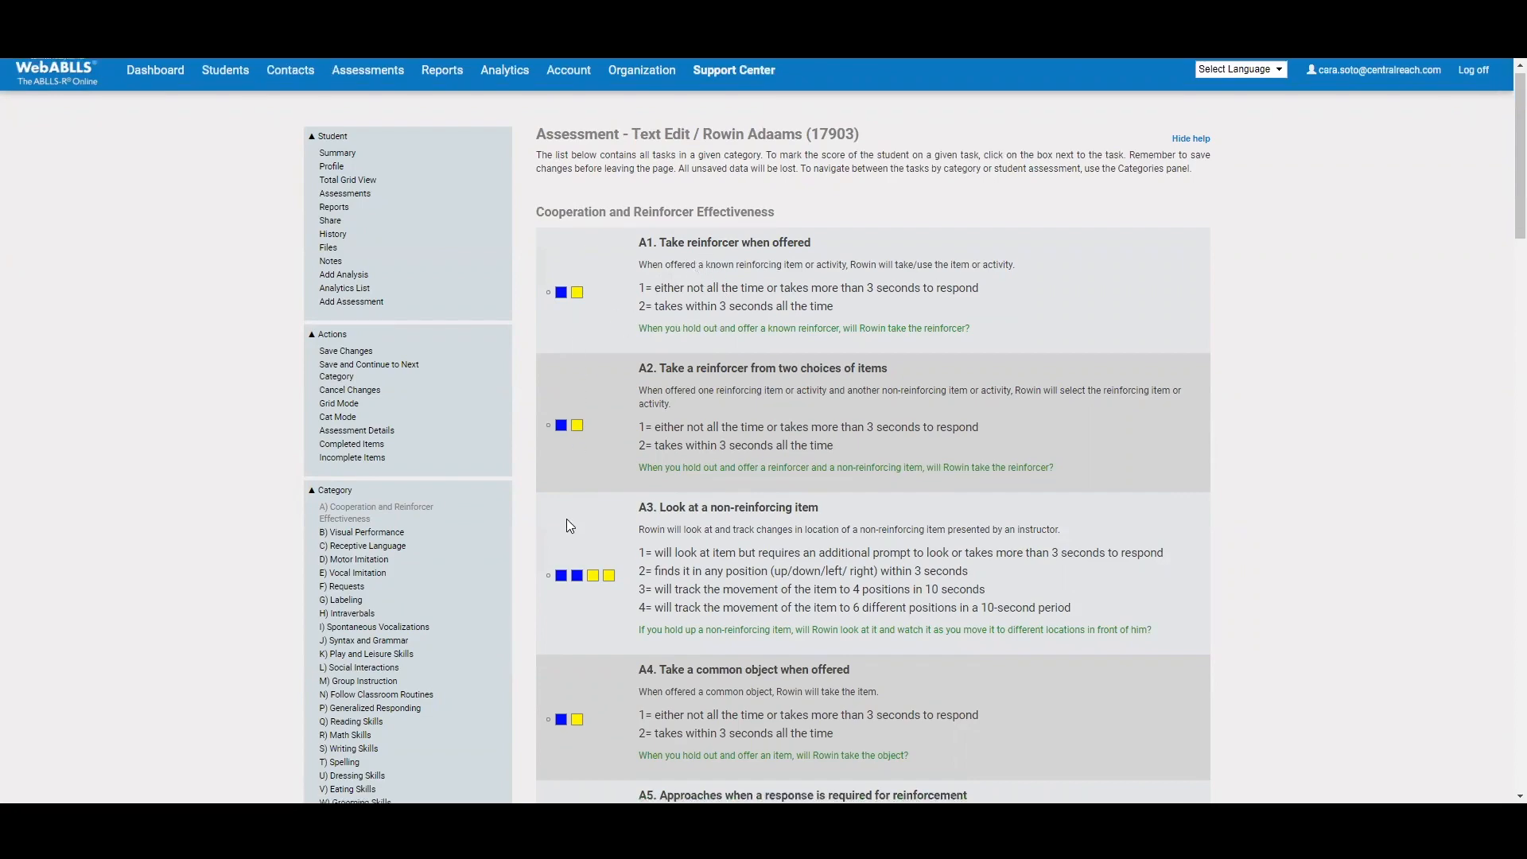
scroll(566, 519, down, 5)
scroll(567, 517, up, 1)
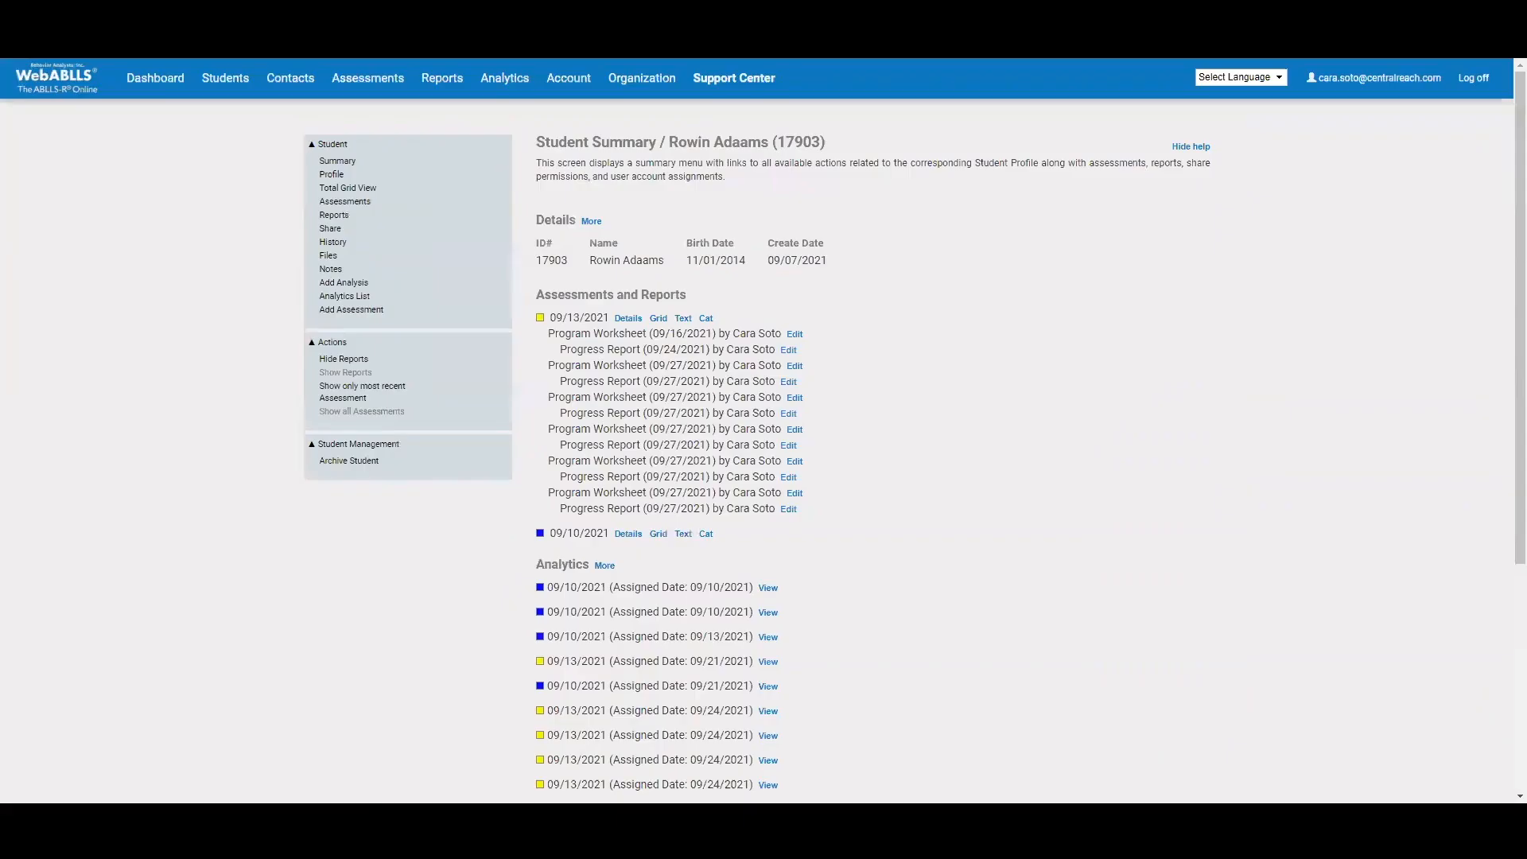
- Open the 09/13/2021 assessment in Cat mode and view the task information for A7
click(706, 319)
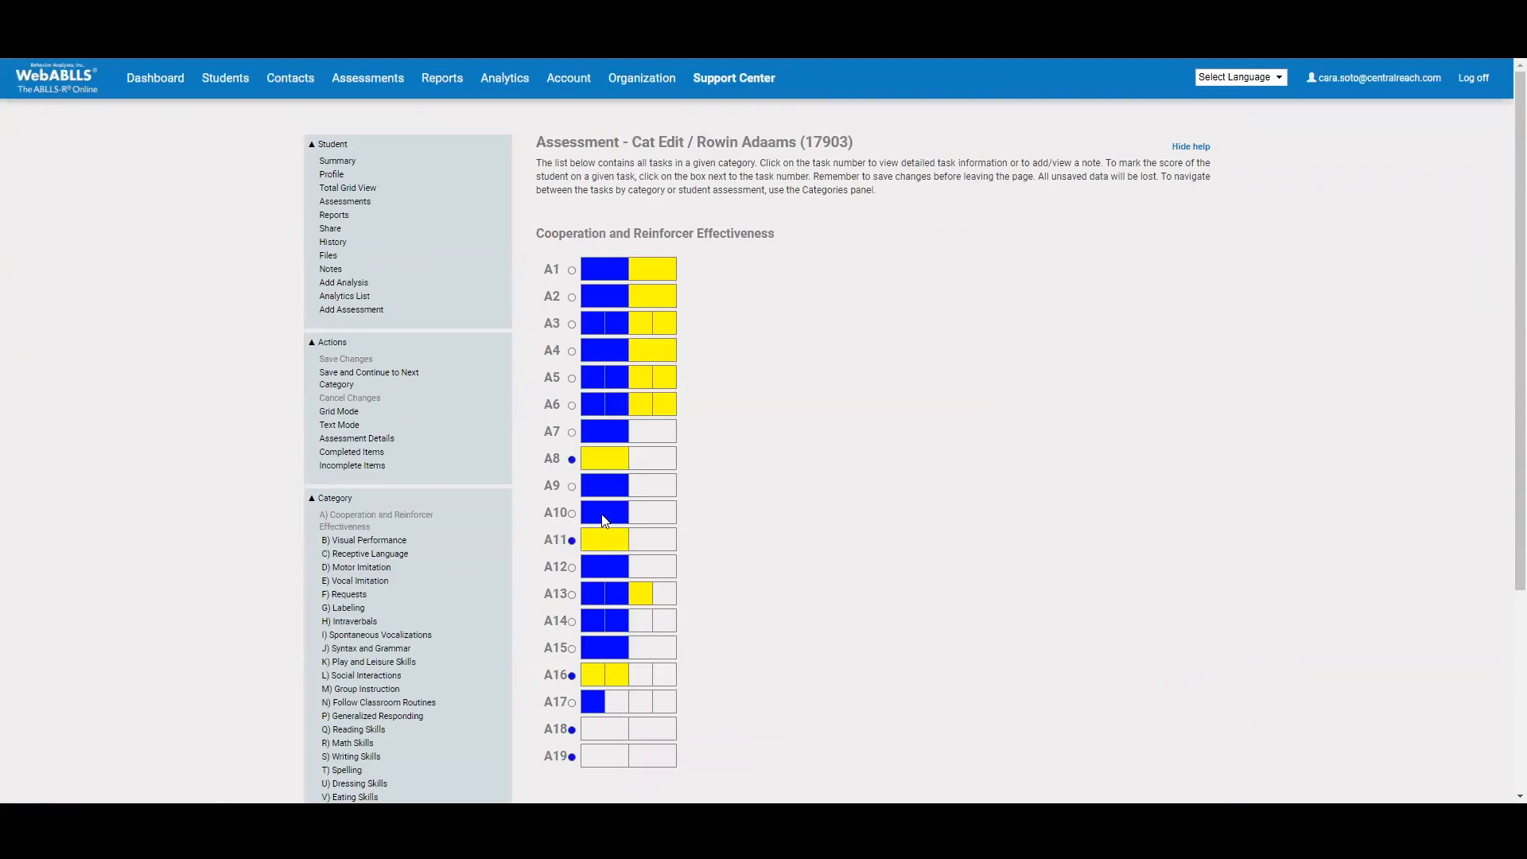
click(554, 429)
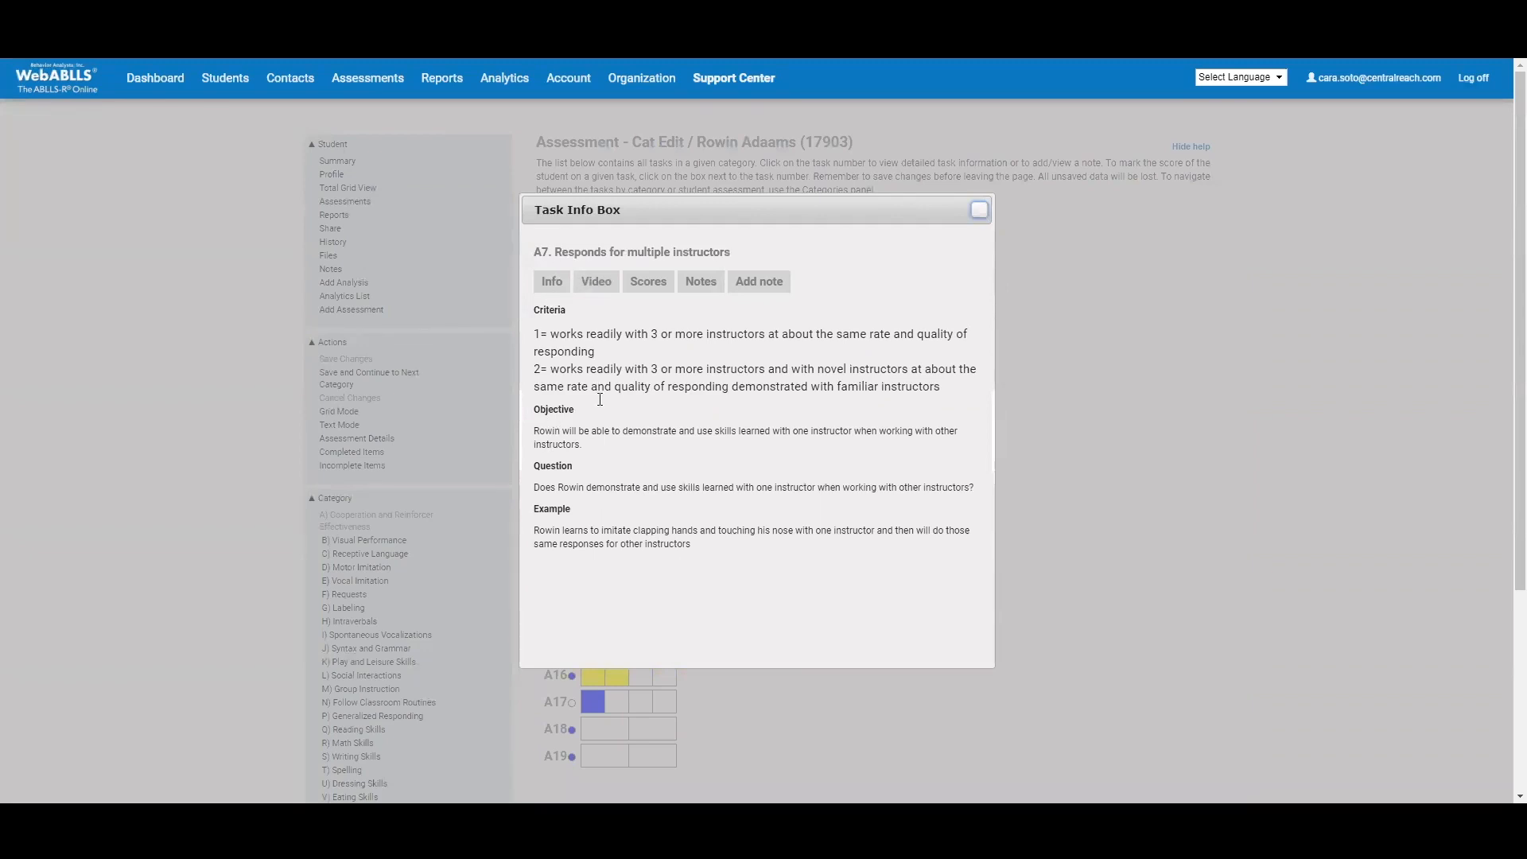
click(977, 210)
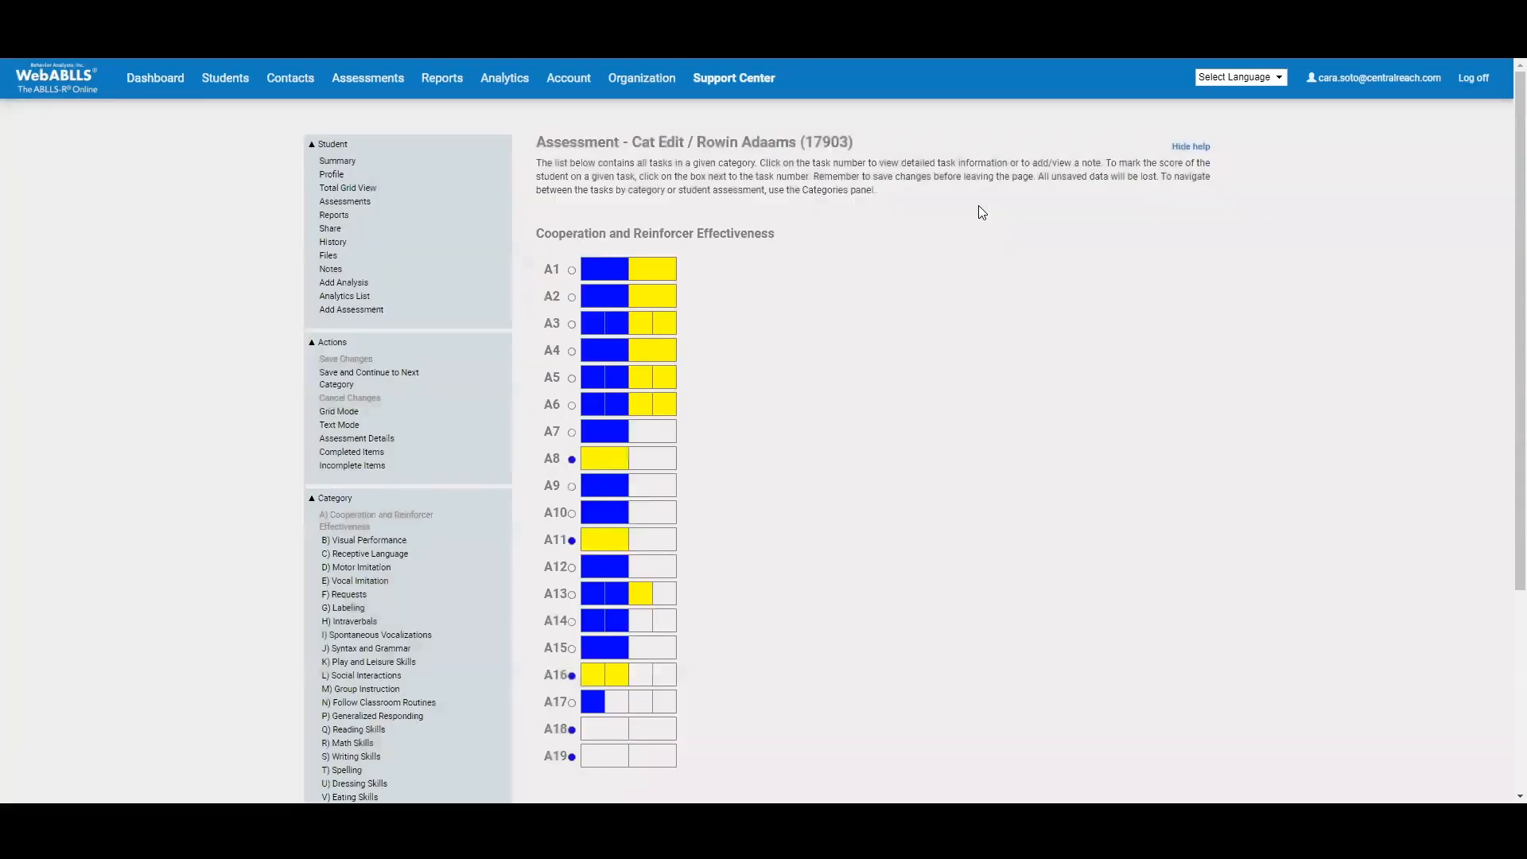
- Mark the second score box of task A8 and save the assessment changes
click(657, 460)
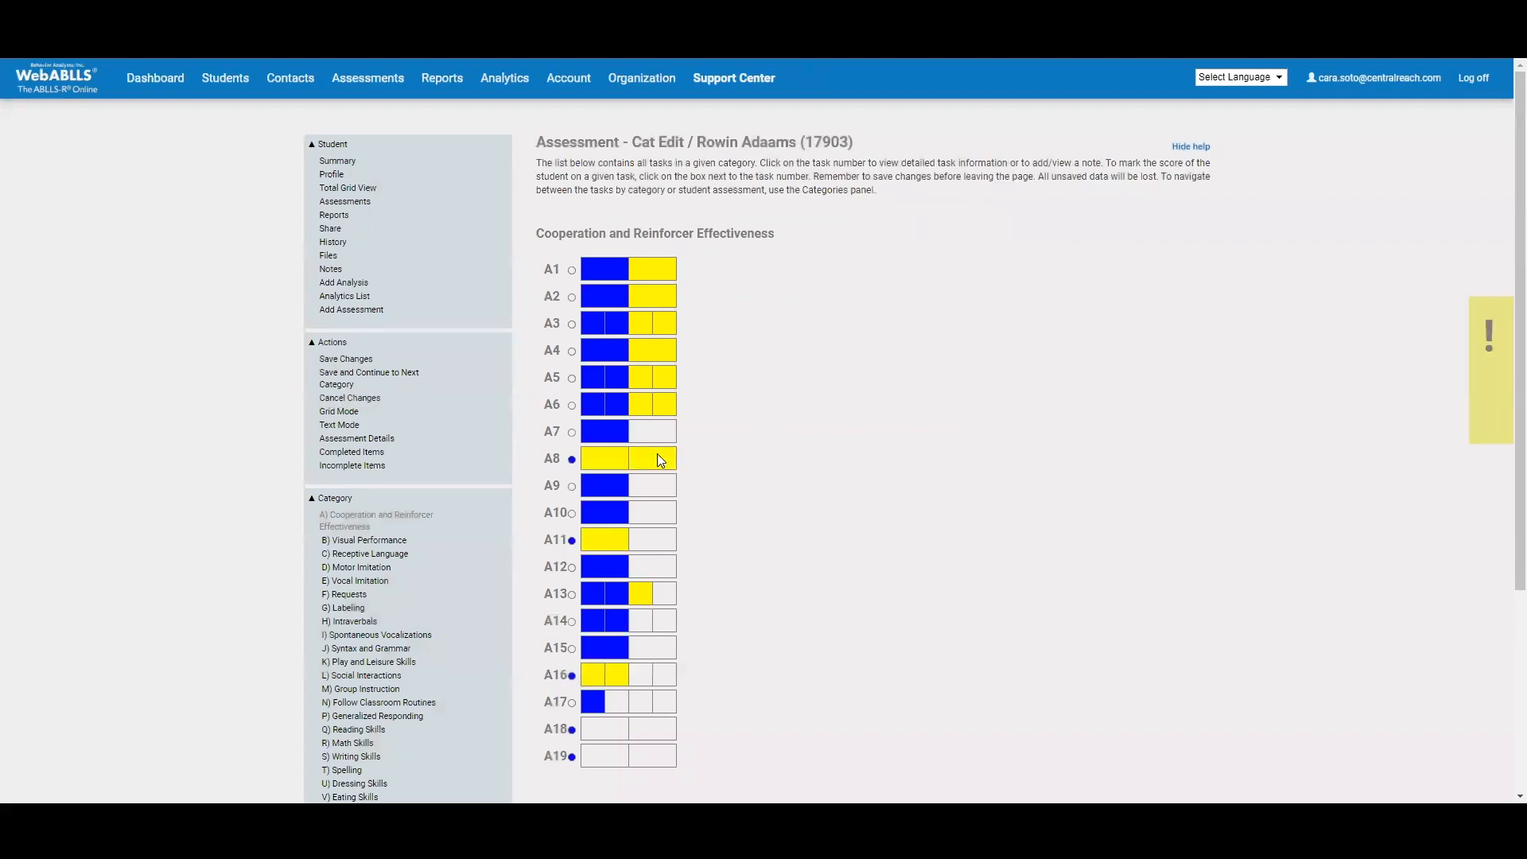
click(1489, 344)
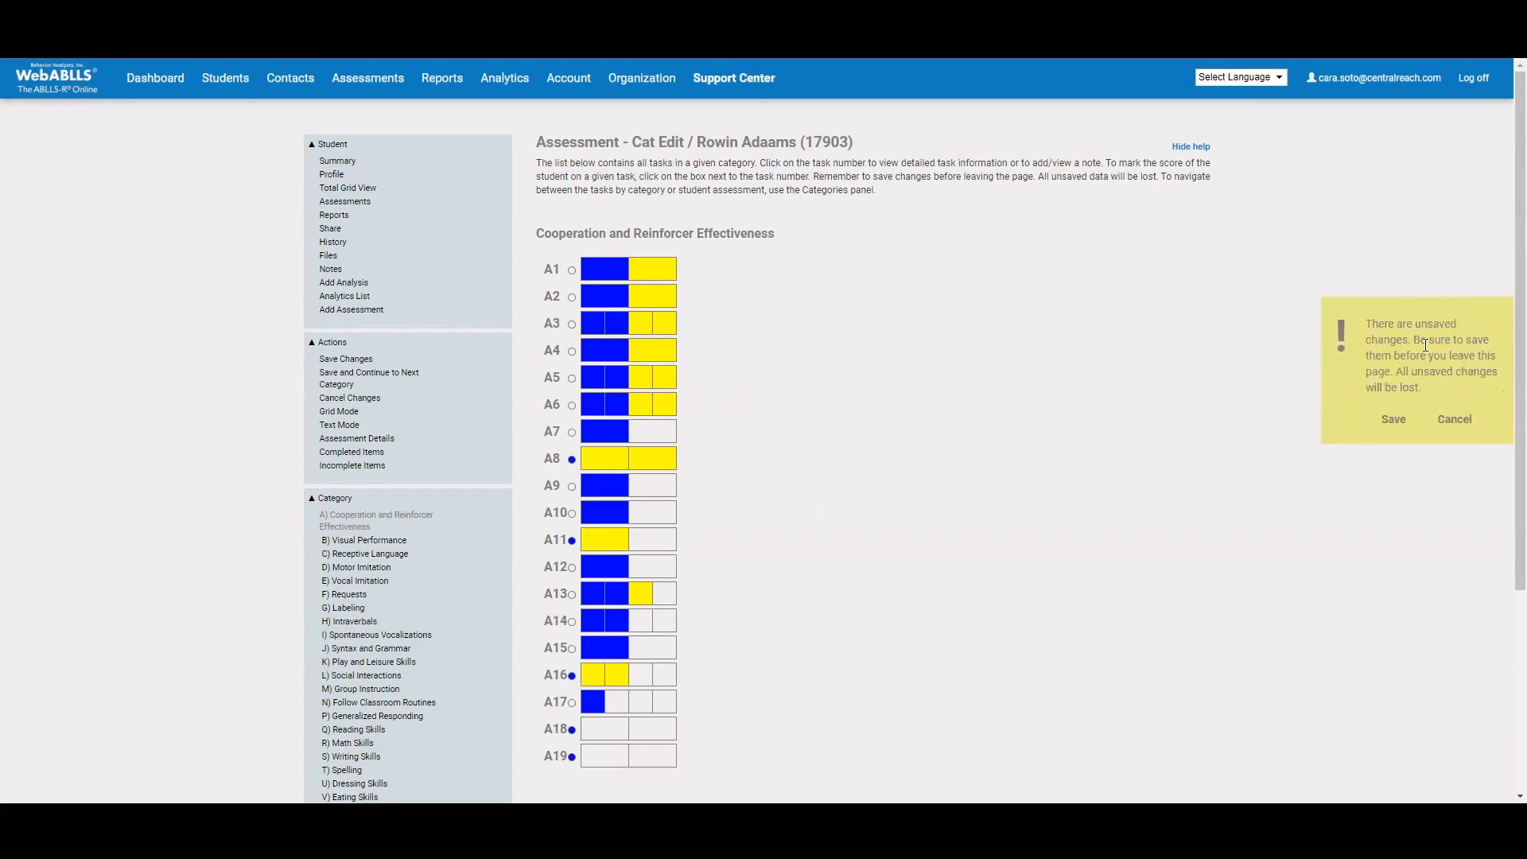
click(1394, 419)
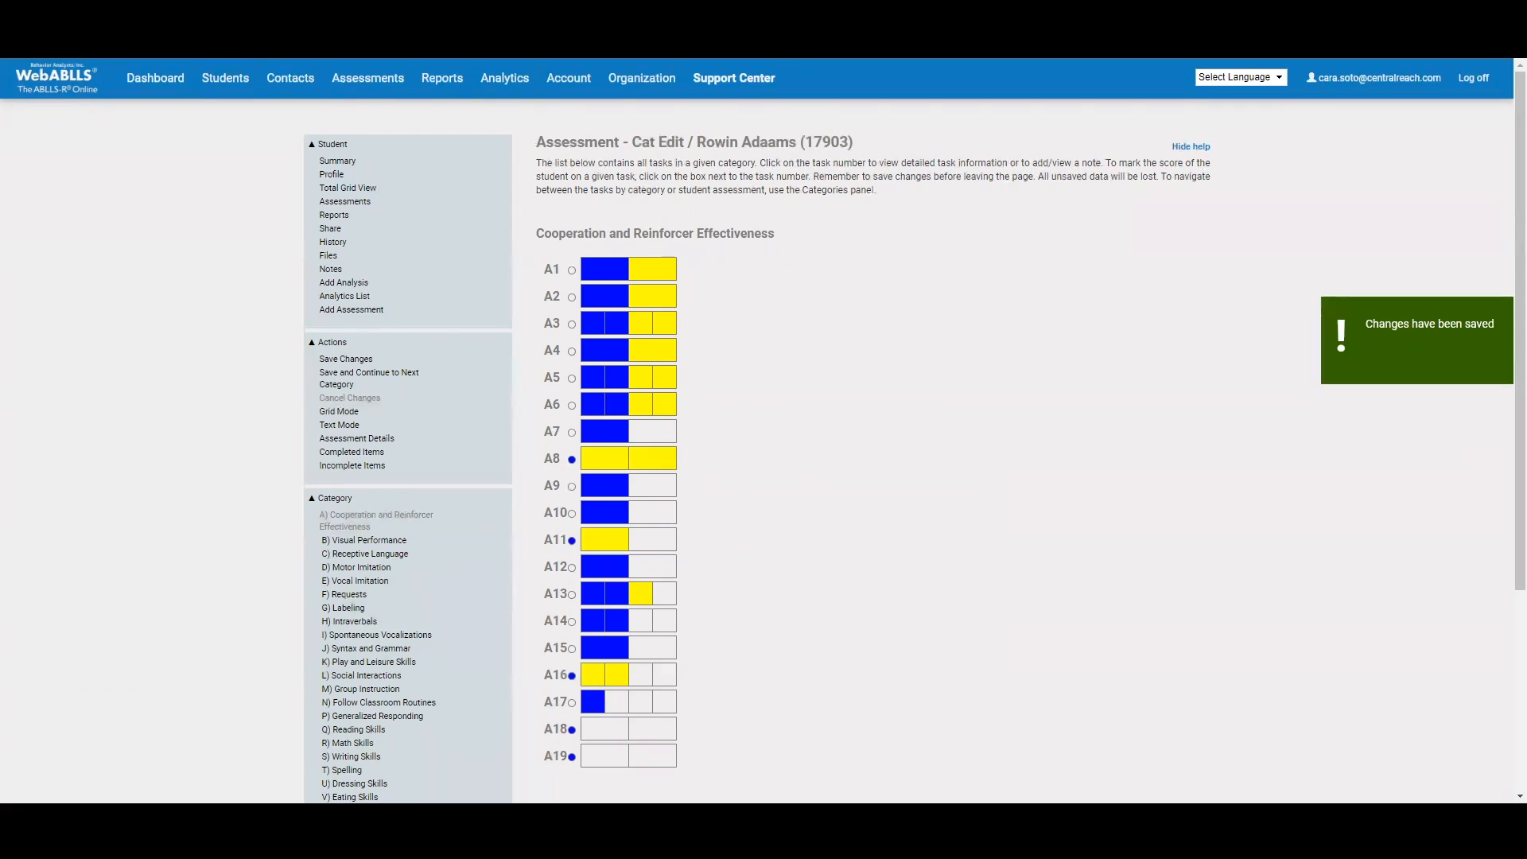
- In the student's Total Grid View, select tasks A18, A19, B15 and B16 and generate a program worksheet from them
click(356, 189)
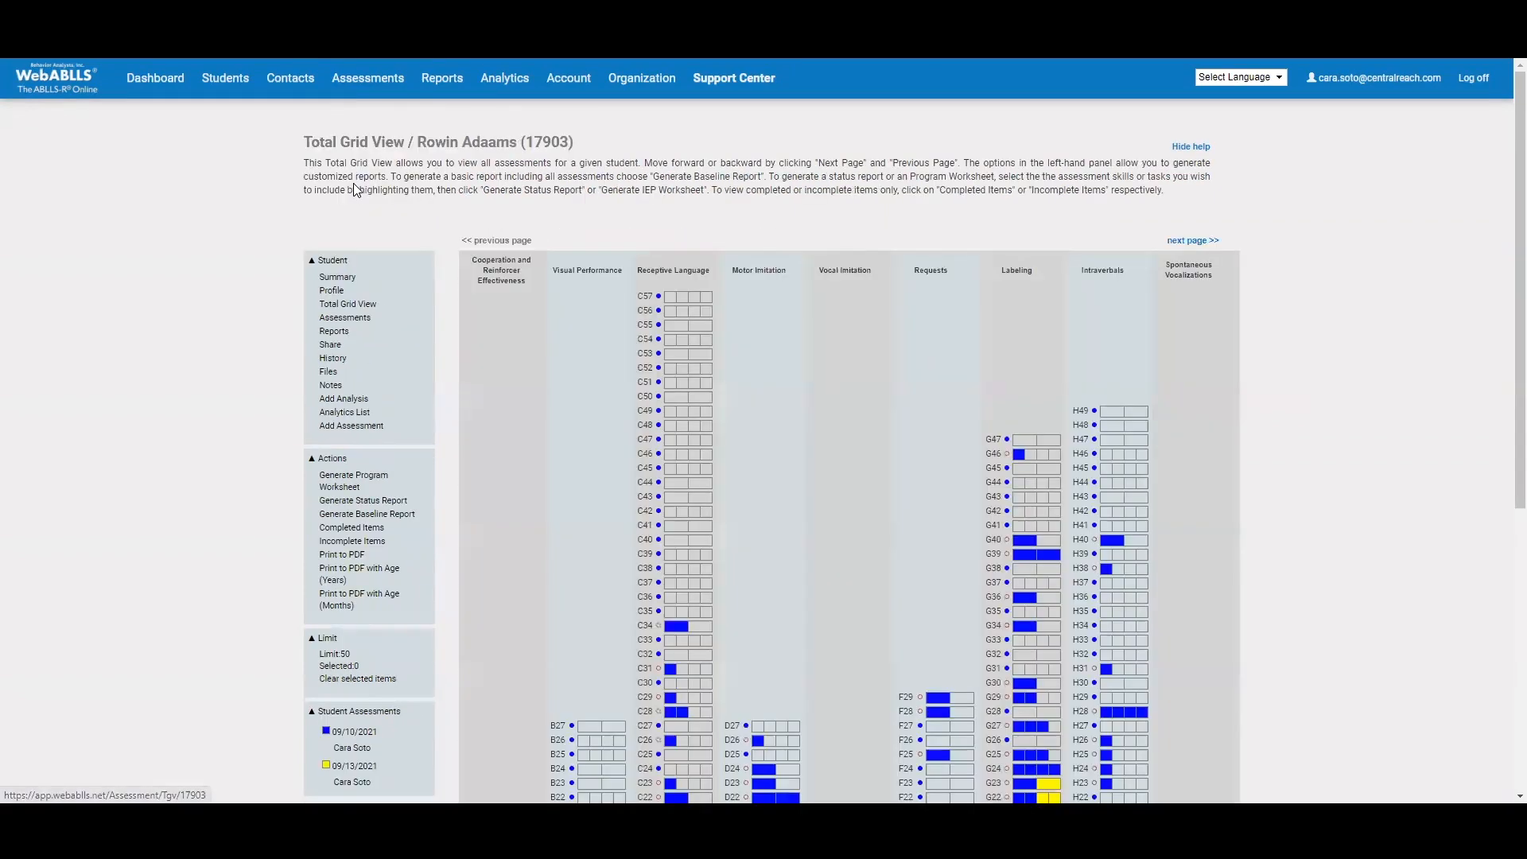
scroll(499, 395, down, 5)
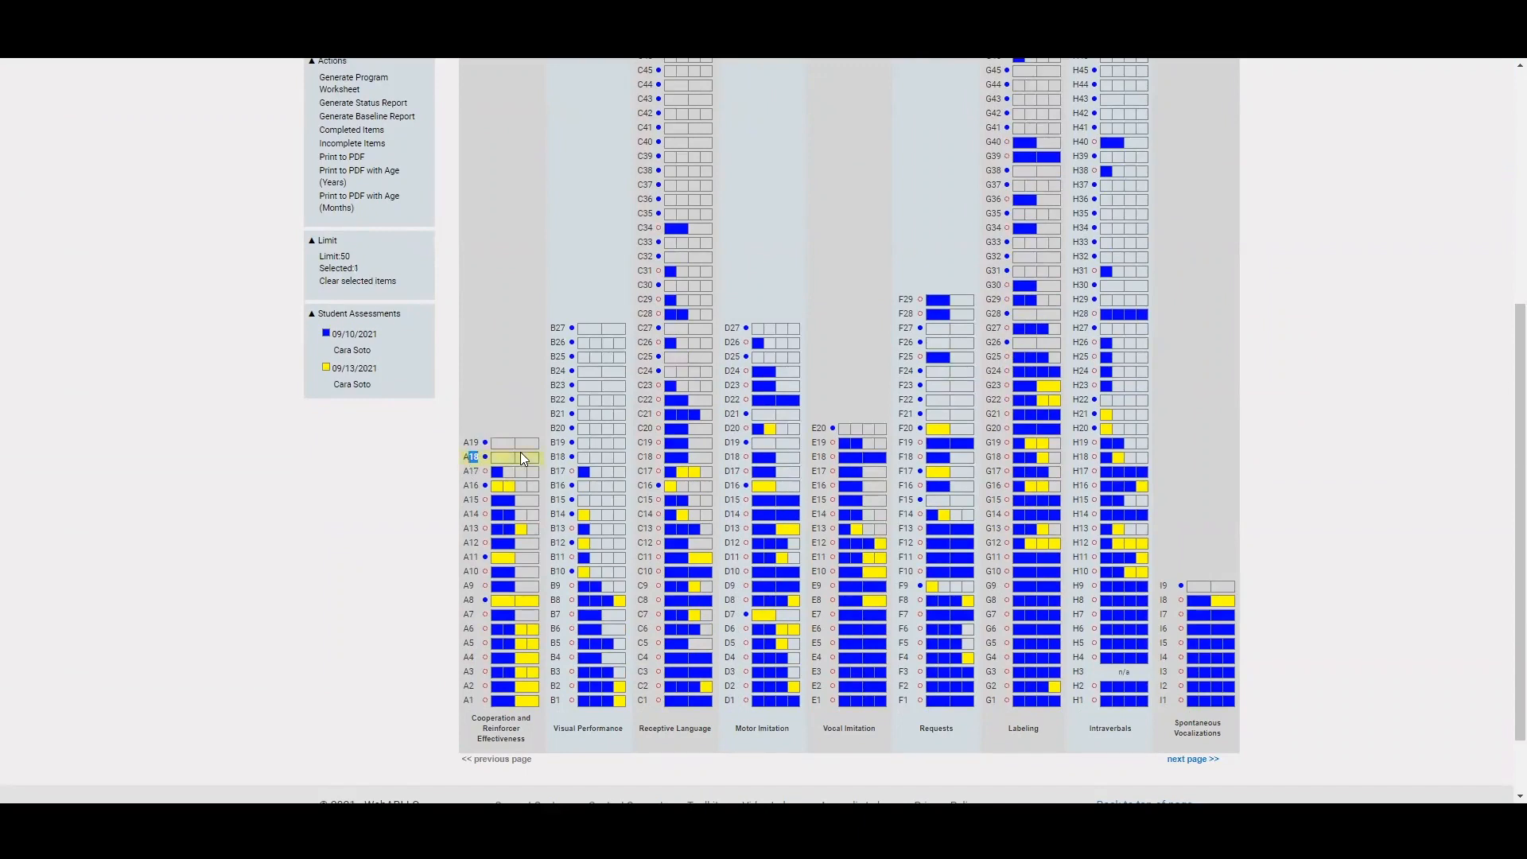
double_click(473, 442)
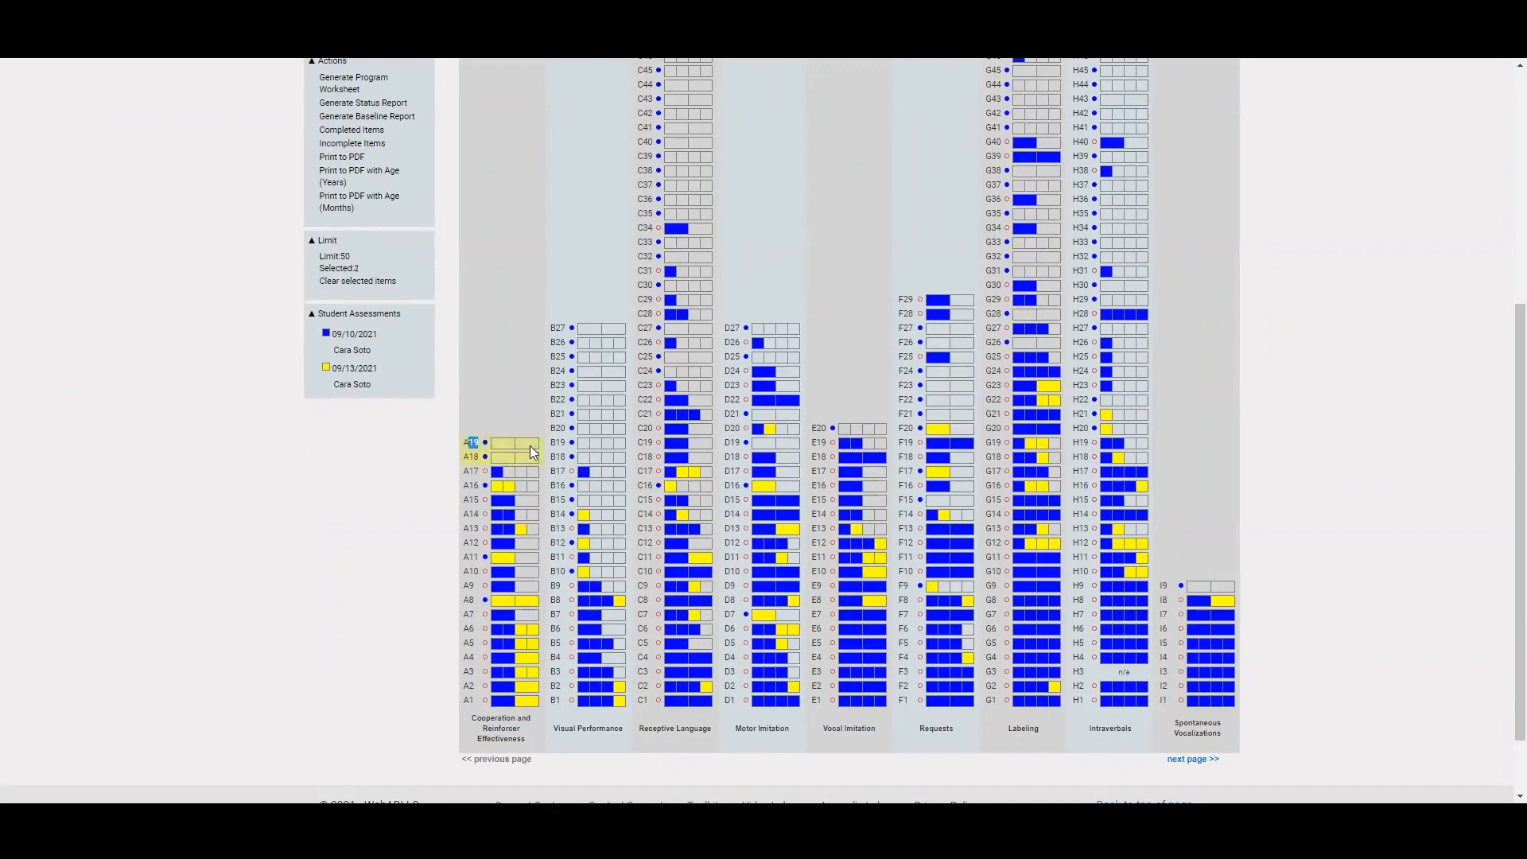
click(559, 500)
click(964, 211)
drag(559, 502, 603, 489)
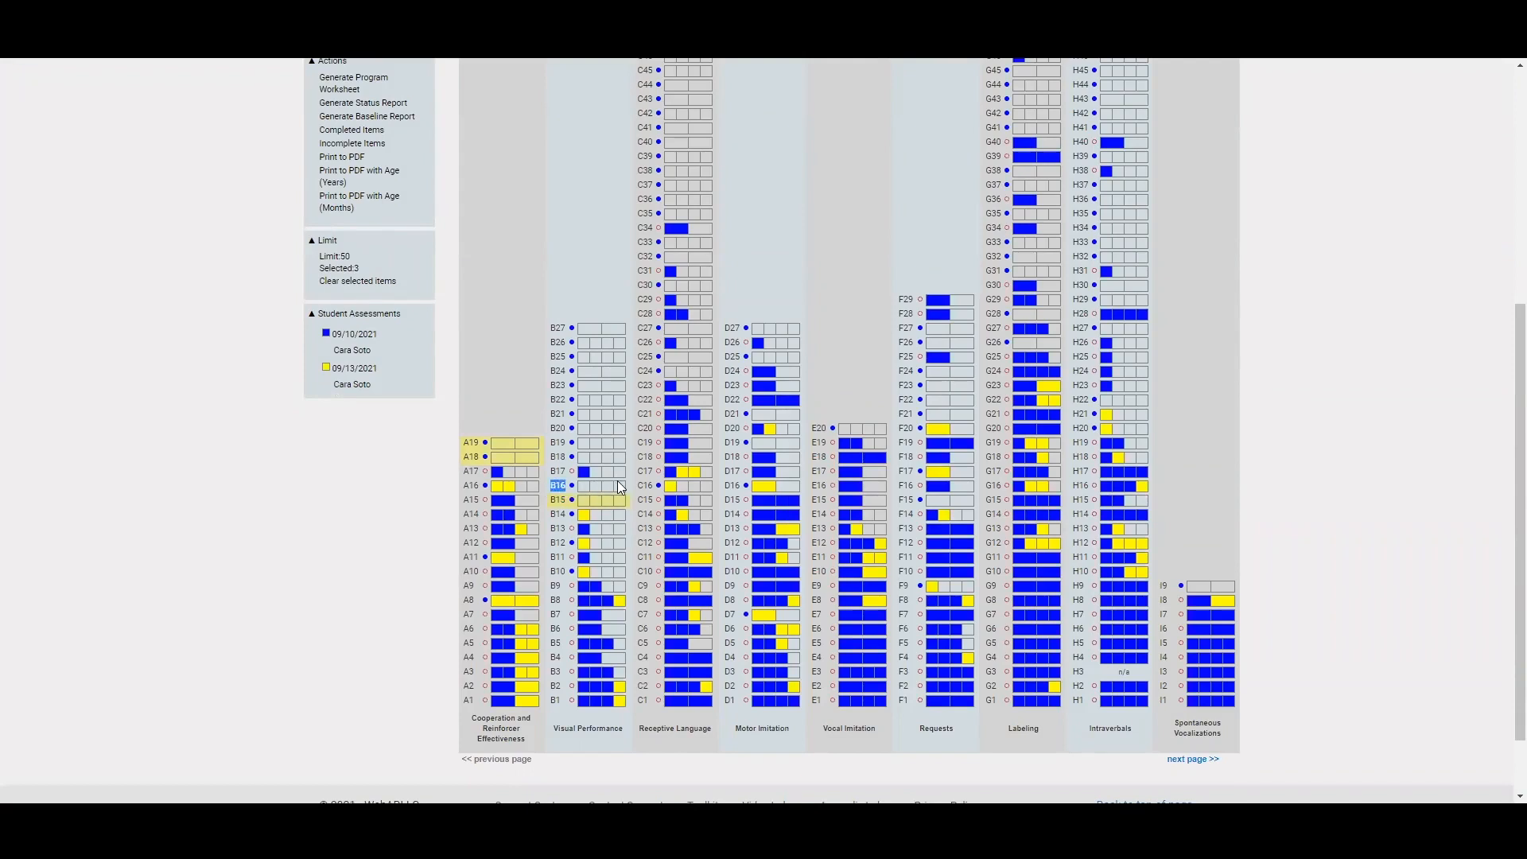
scroll(372, 350, up, 1)
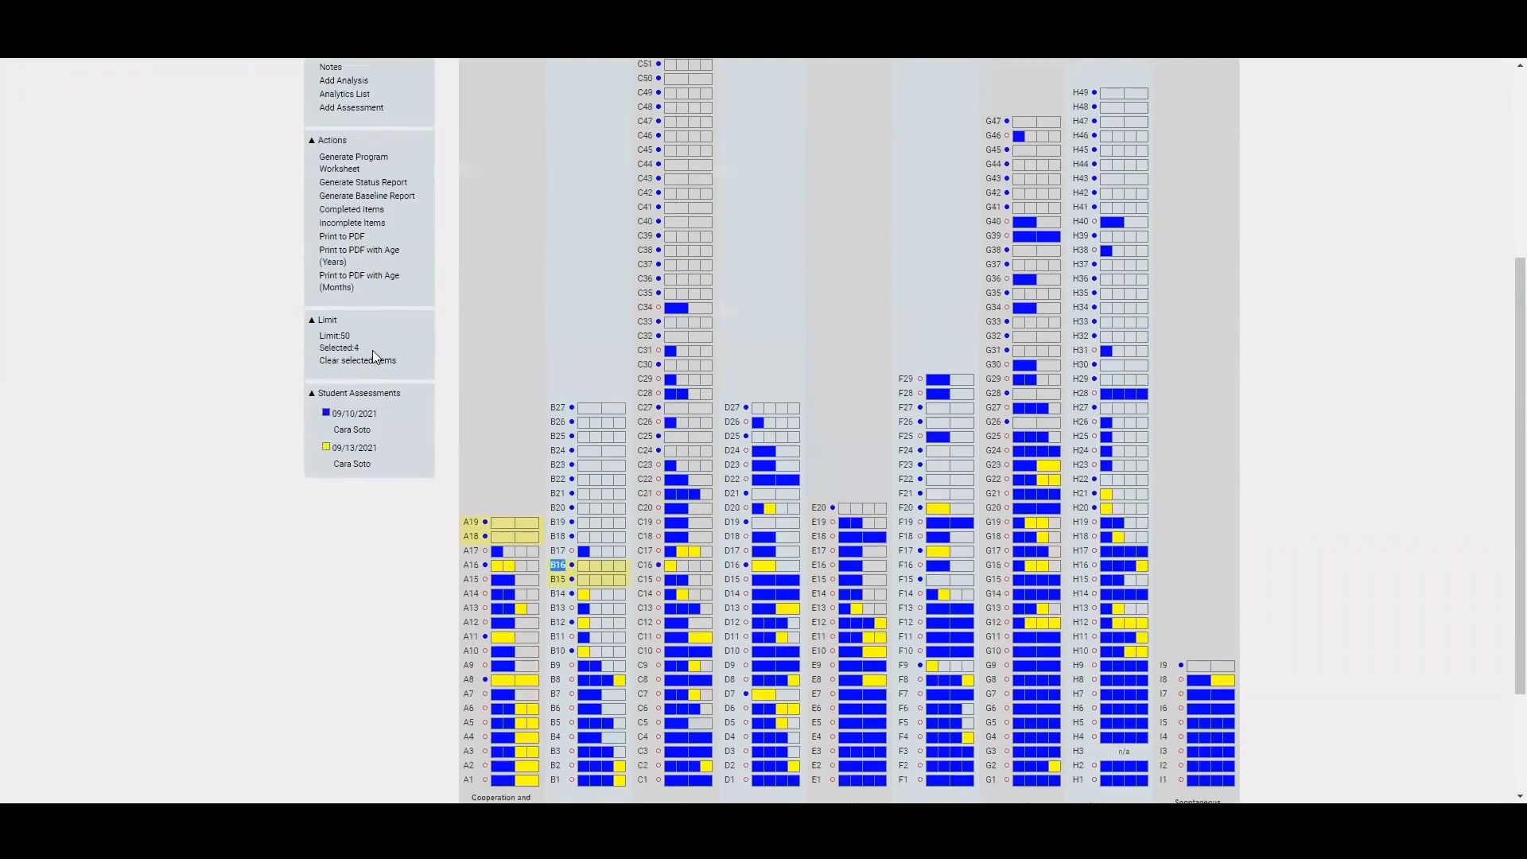
click(372, 167)
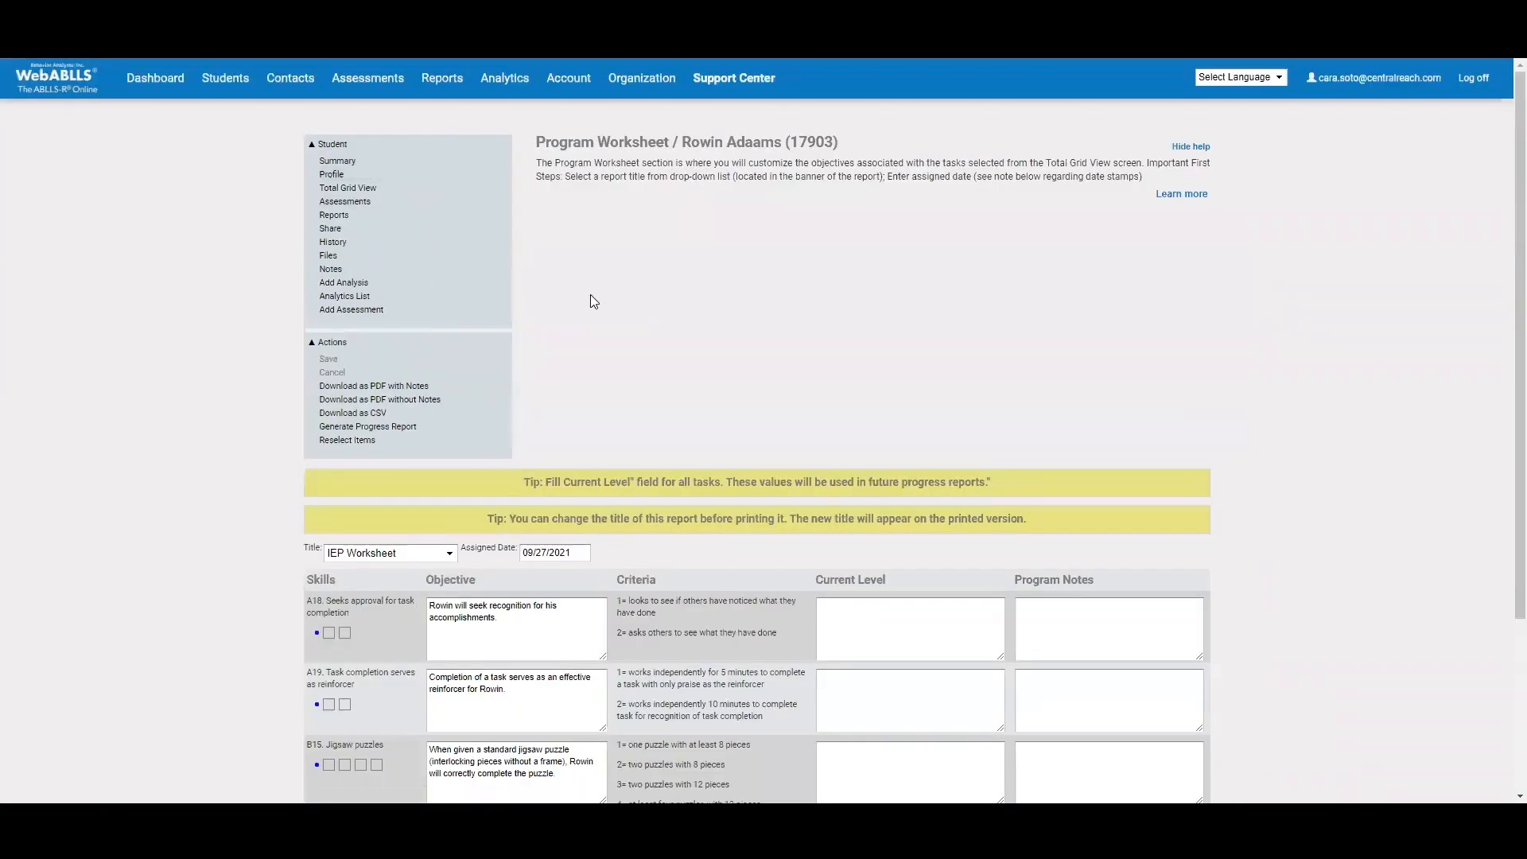
- Look over the worksheet's Current Level and Program Notes fields for task A18 and generate a progress report from the worksheet
scroll(651, 355, down, 1)
scroll(650, 355, down, 2)
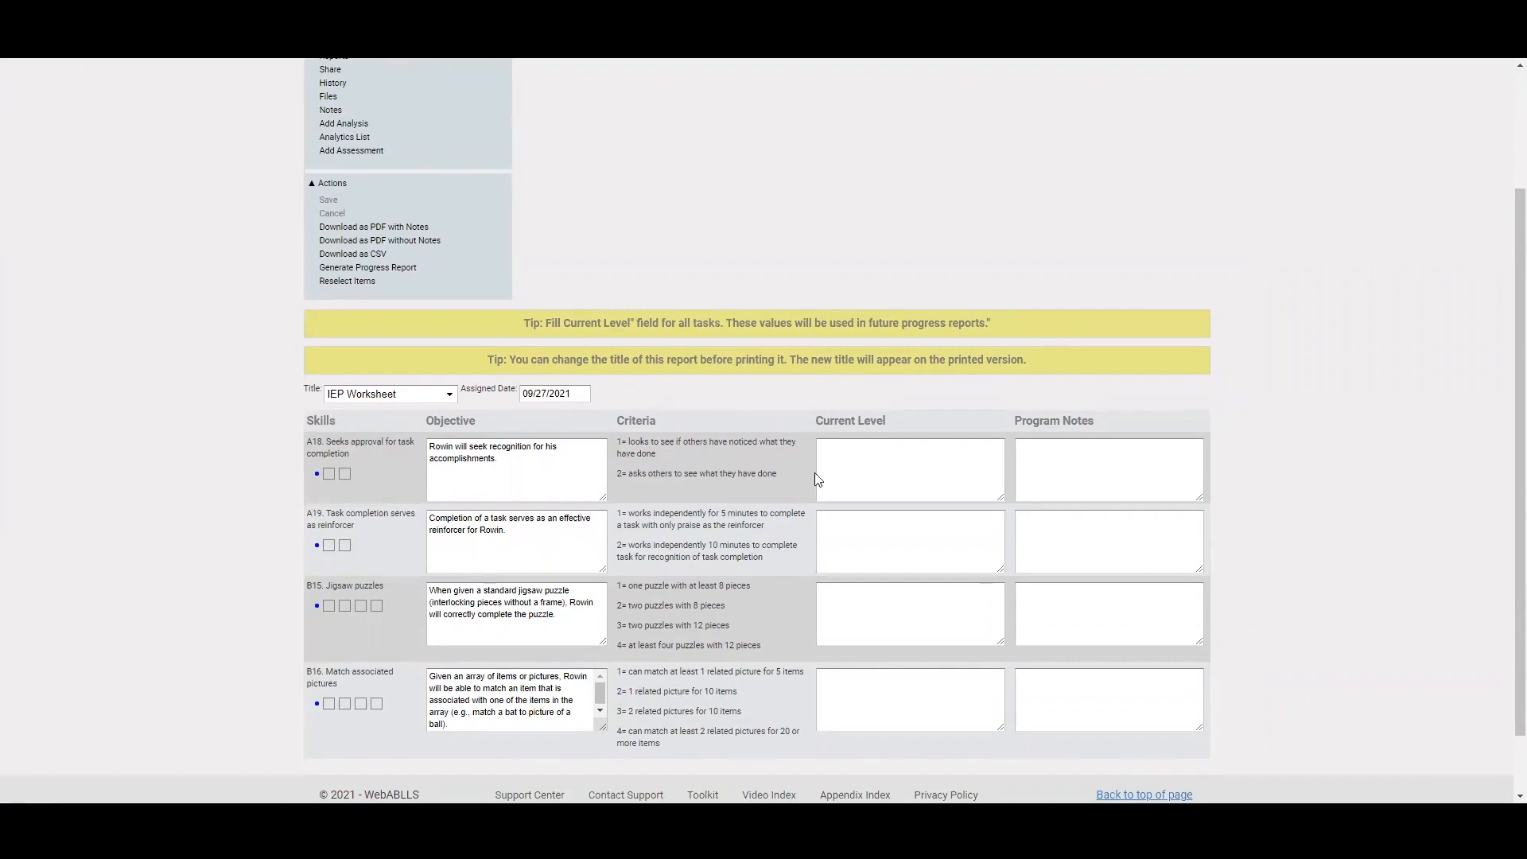
click(904, 466)
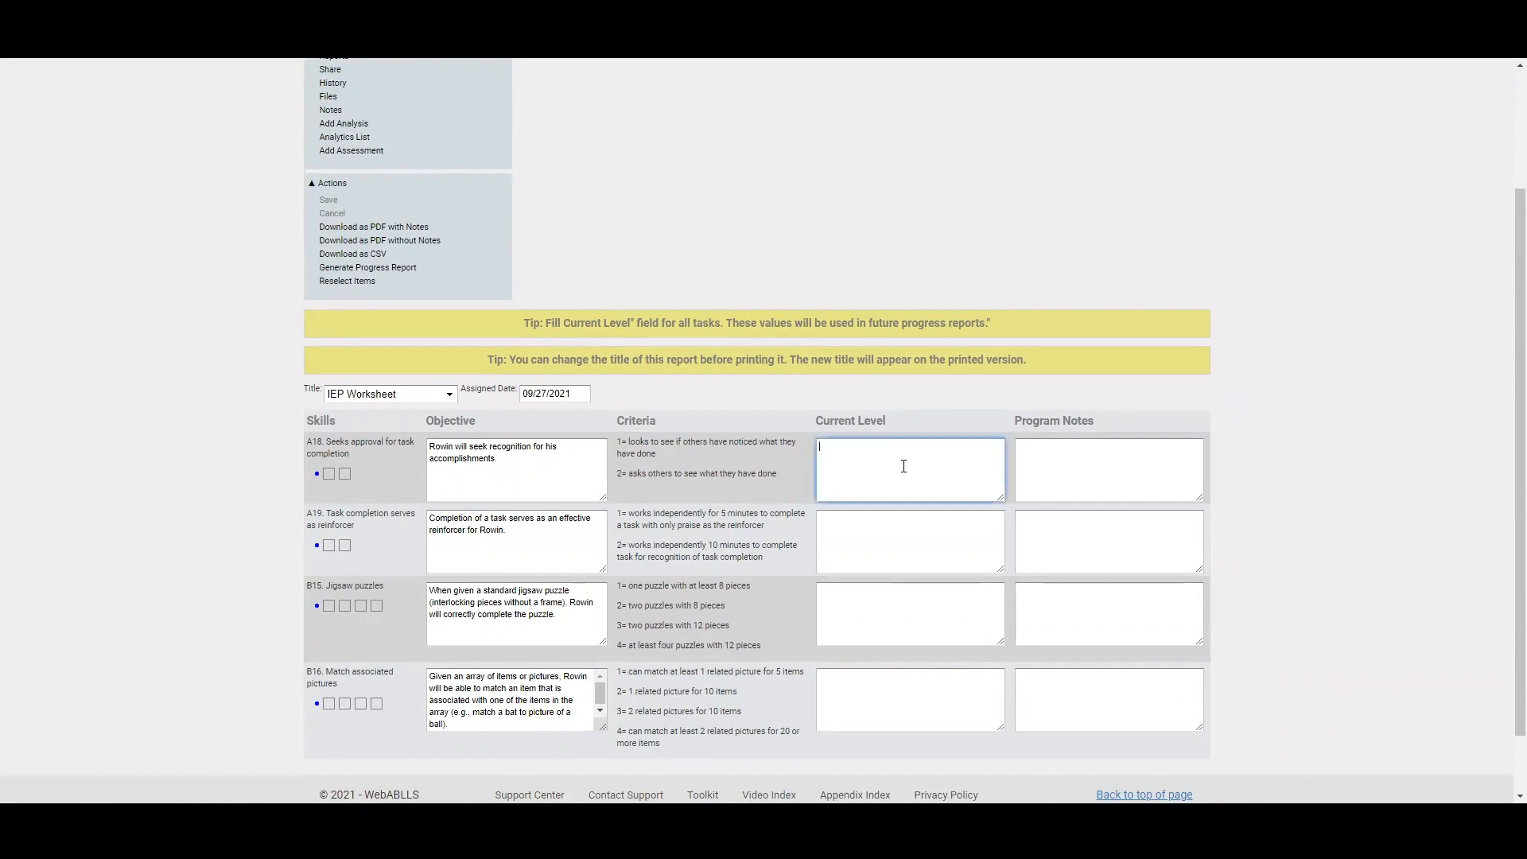
click(1052, 463)
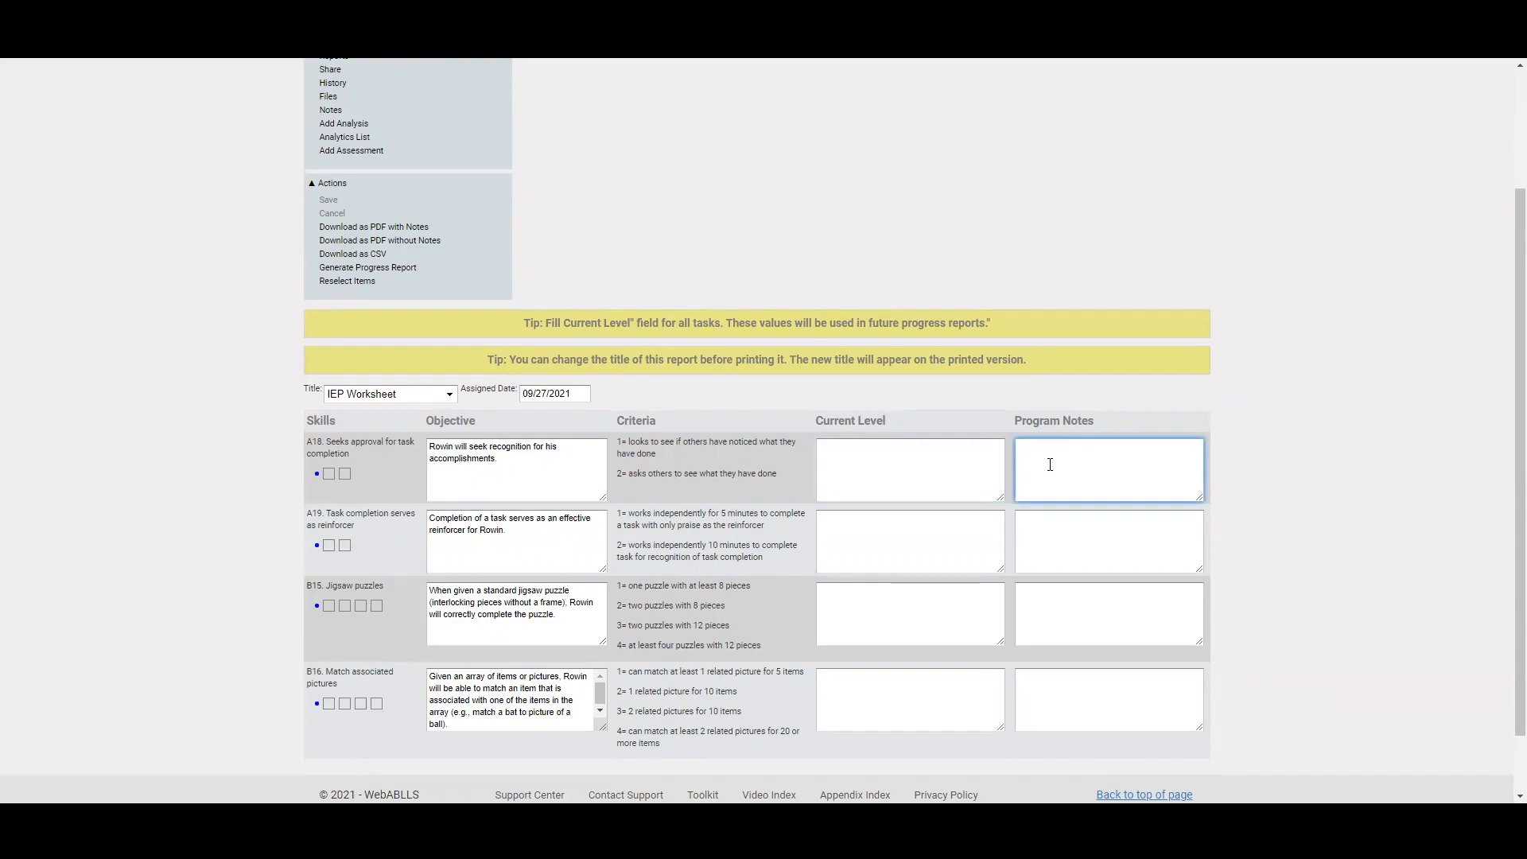
scroll(1050, 463, up, 1)
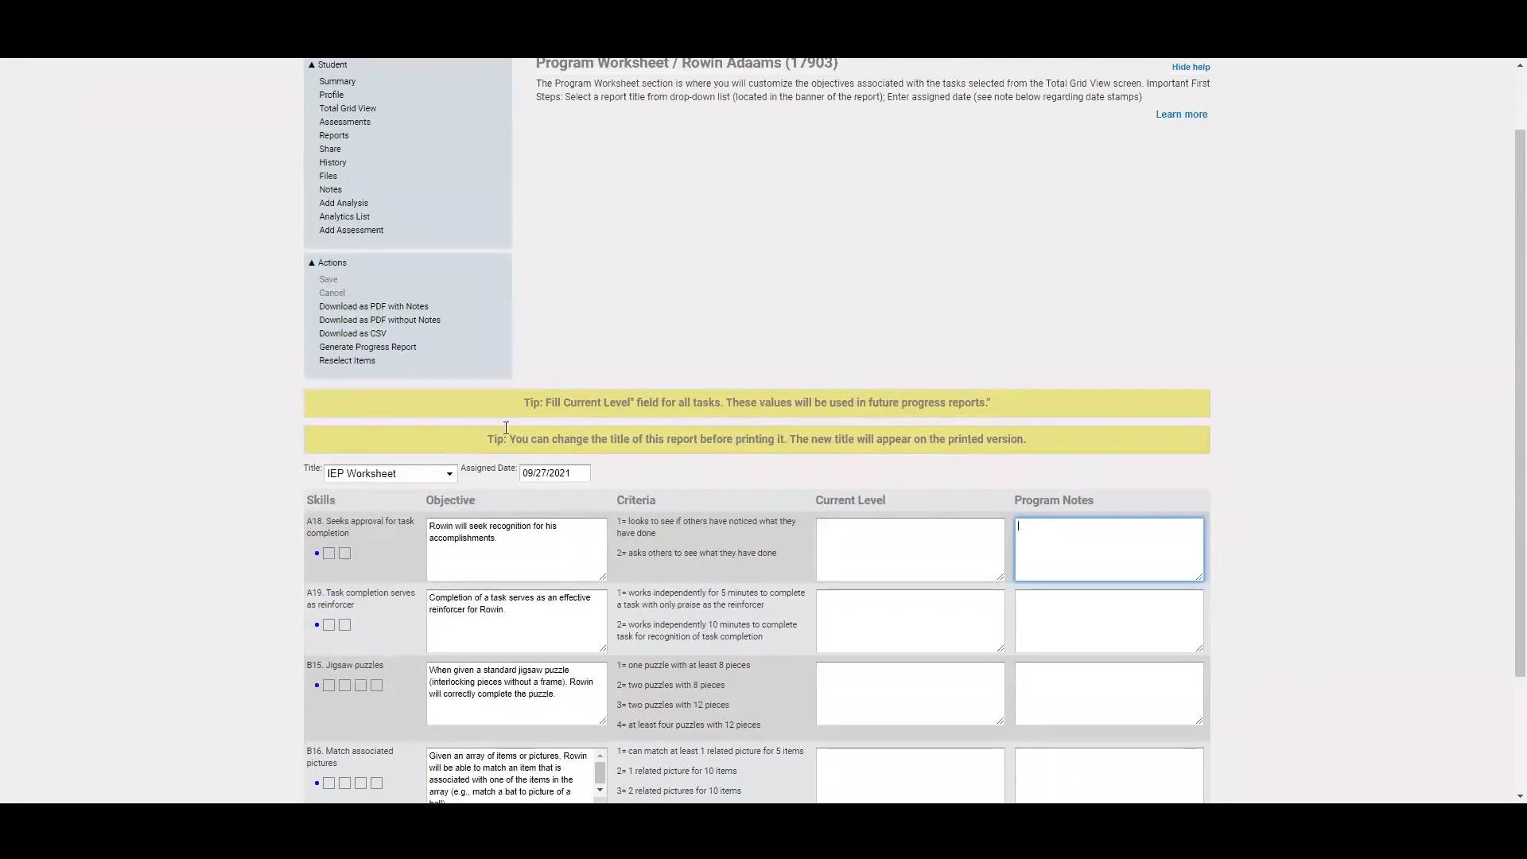
click(401, 351)
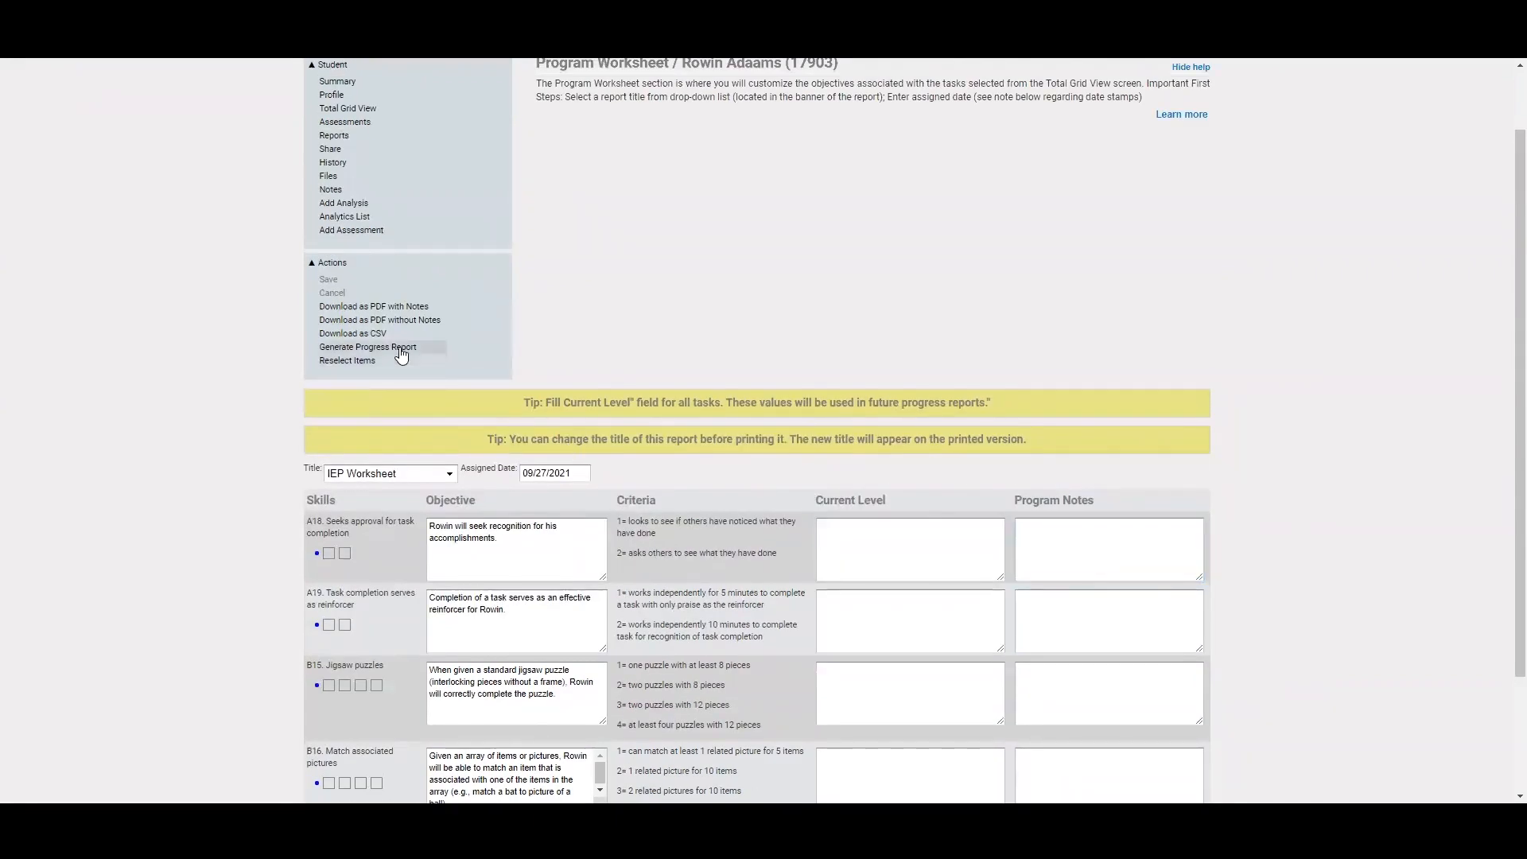
scroll(625, 394, down, 1)
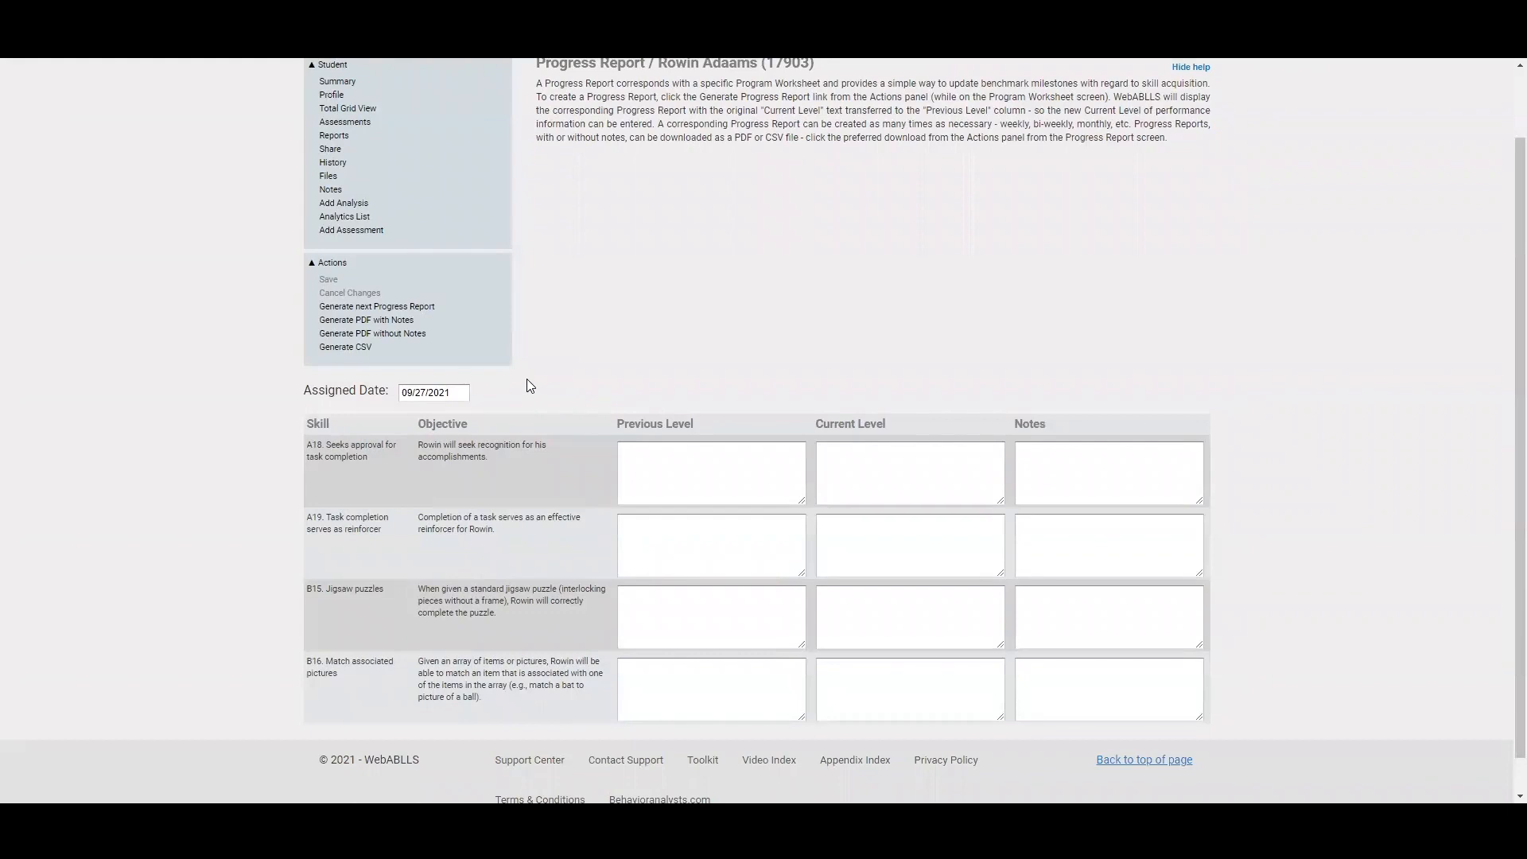
- Start a new analysis for the student, including the 09/10/2021 assessment with the table analysis of single assessment as output
click(347, 203)
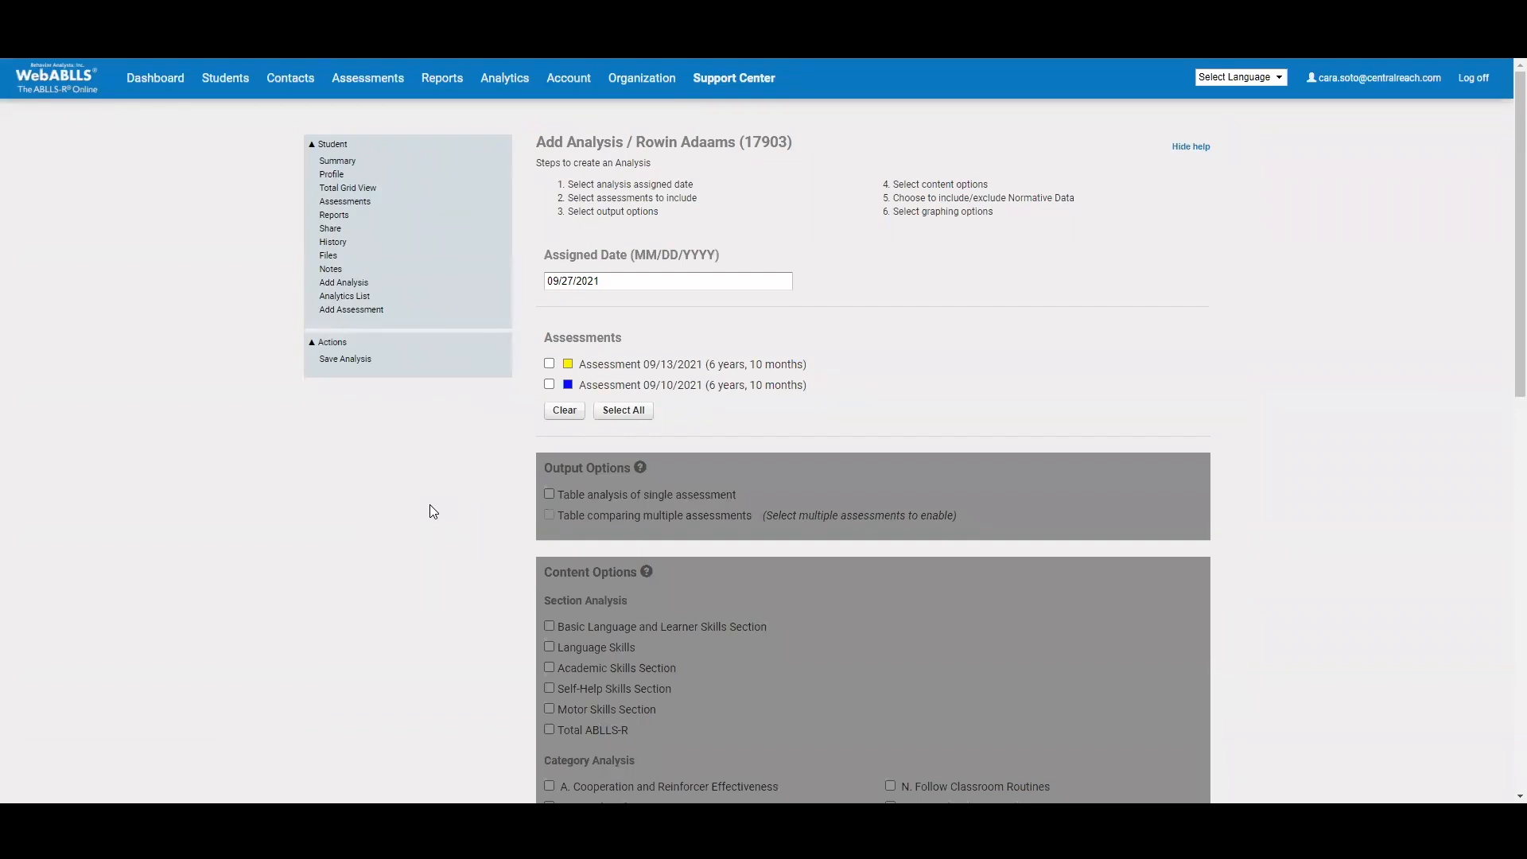
scroll(430, 512, down, 1)
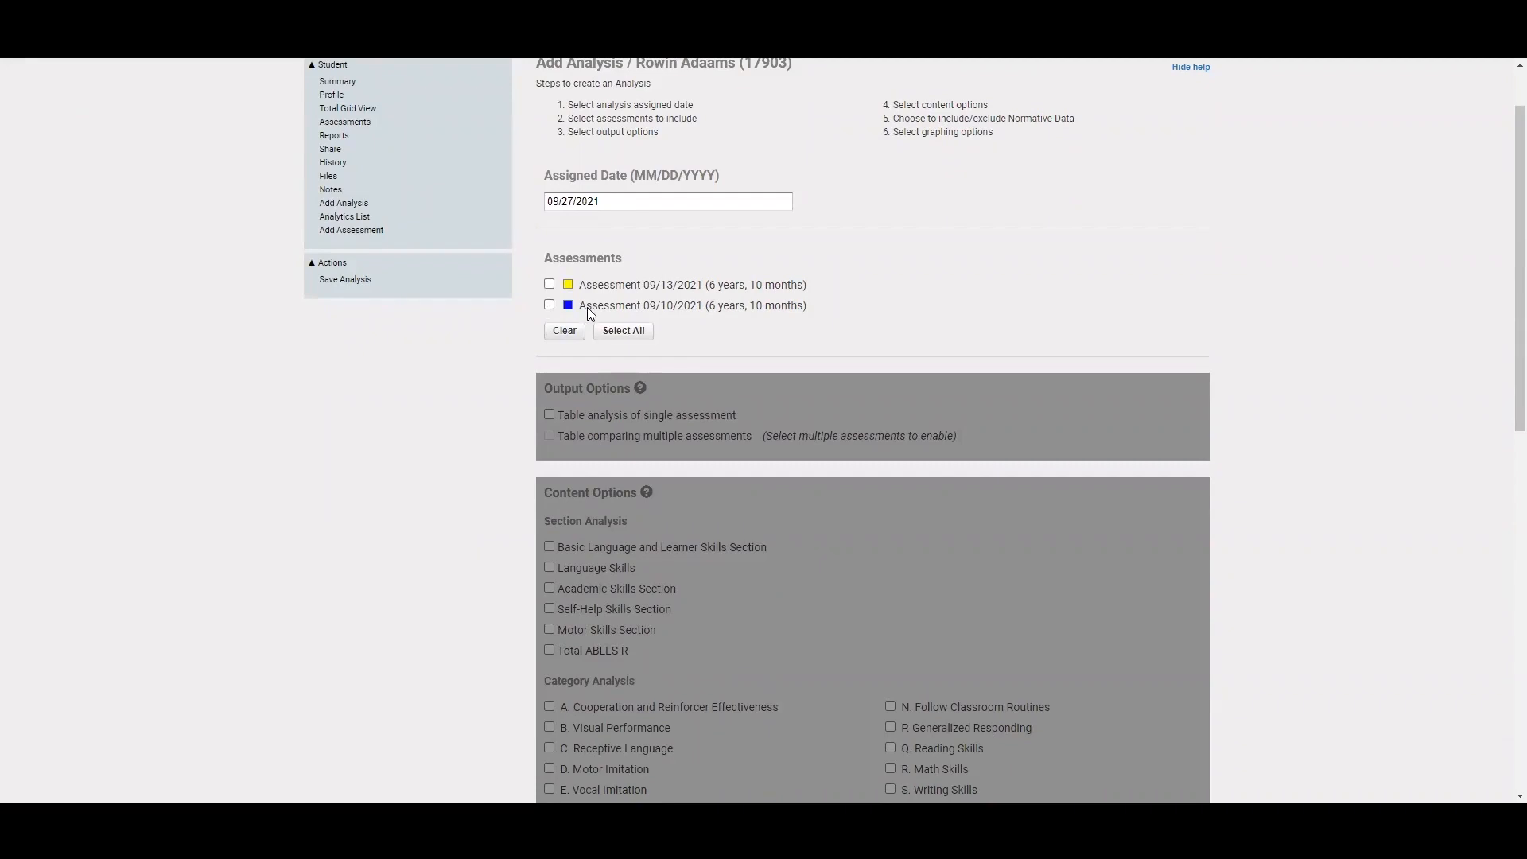
click(548, 306)
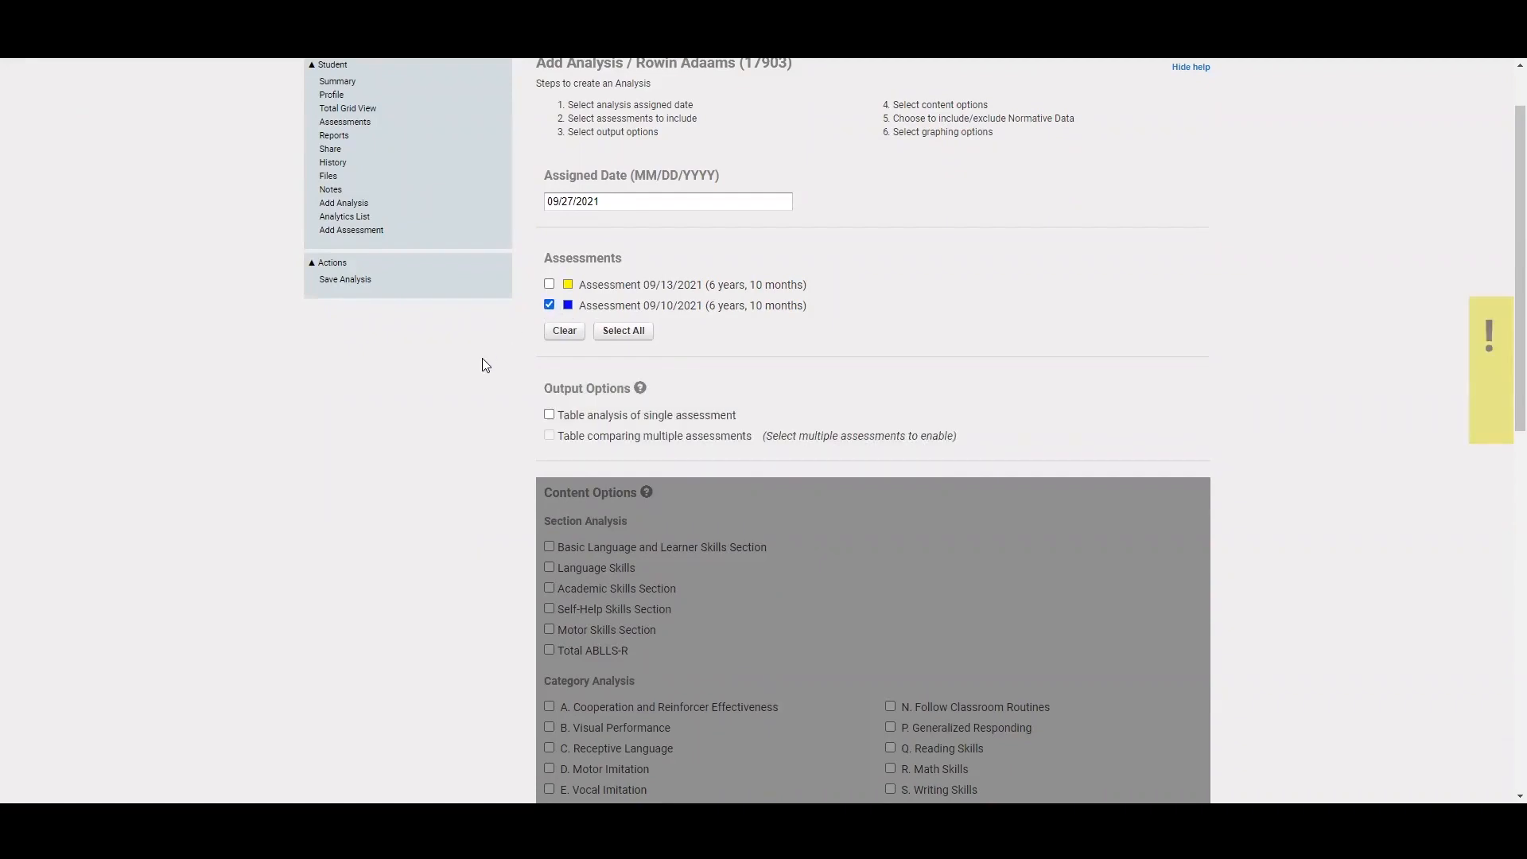
scroll(484, 362, down, 1)
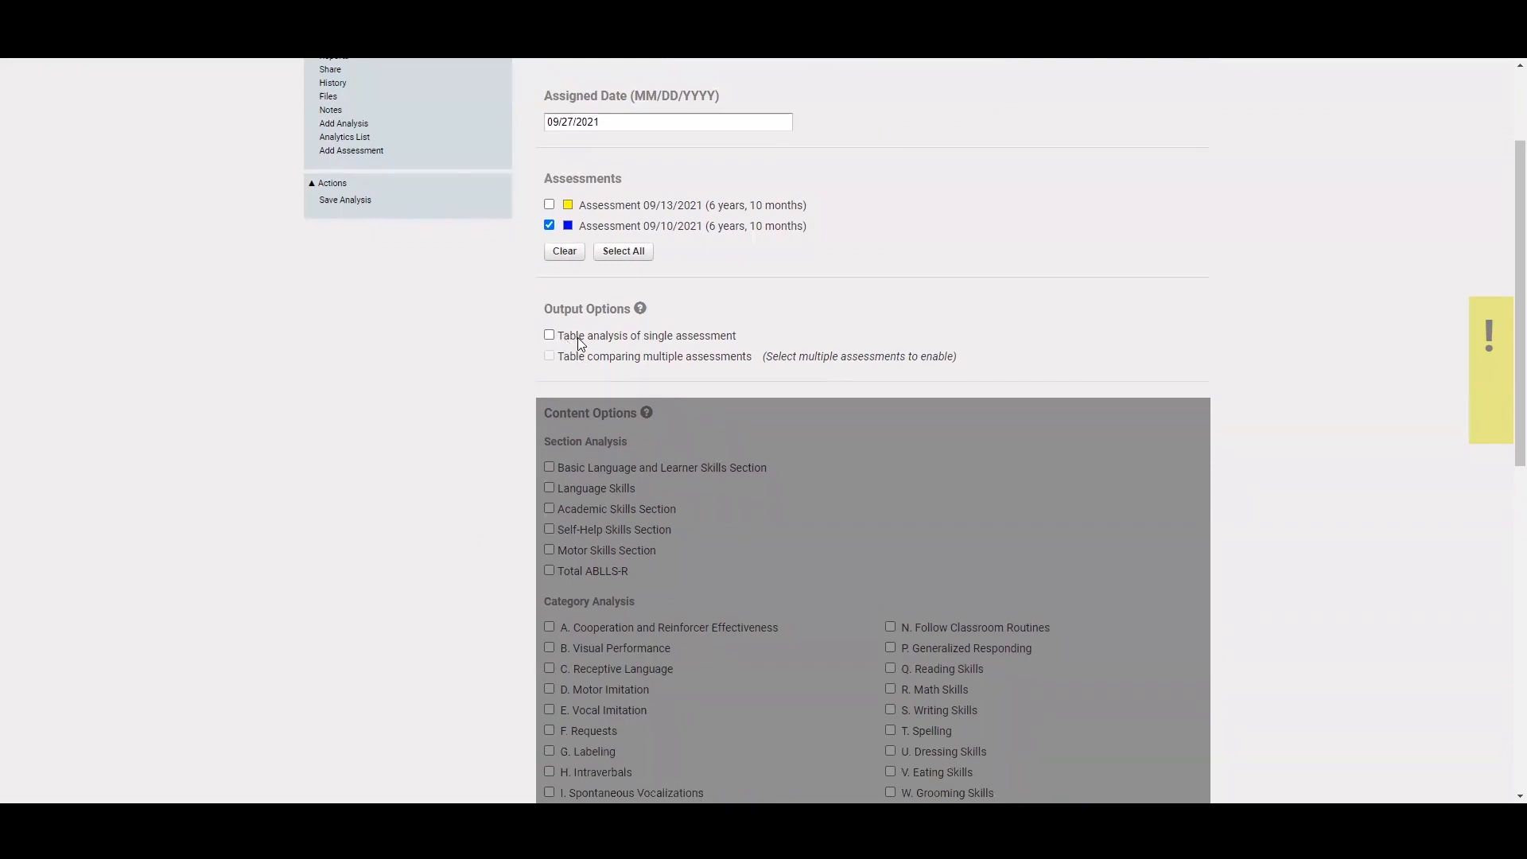
click(550, 335)
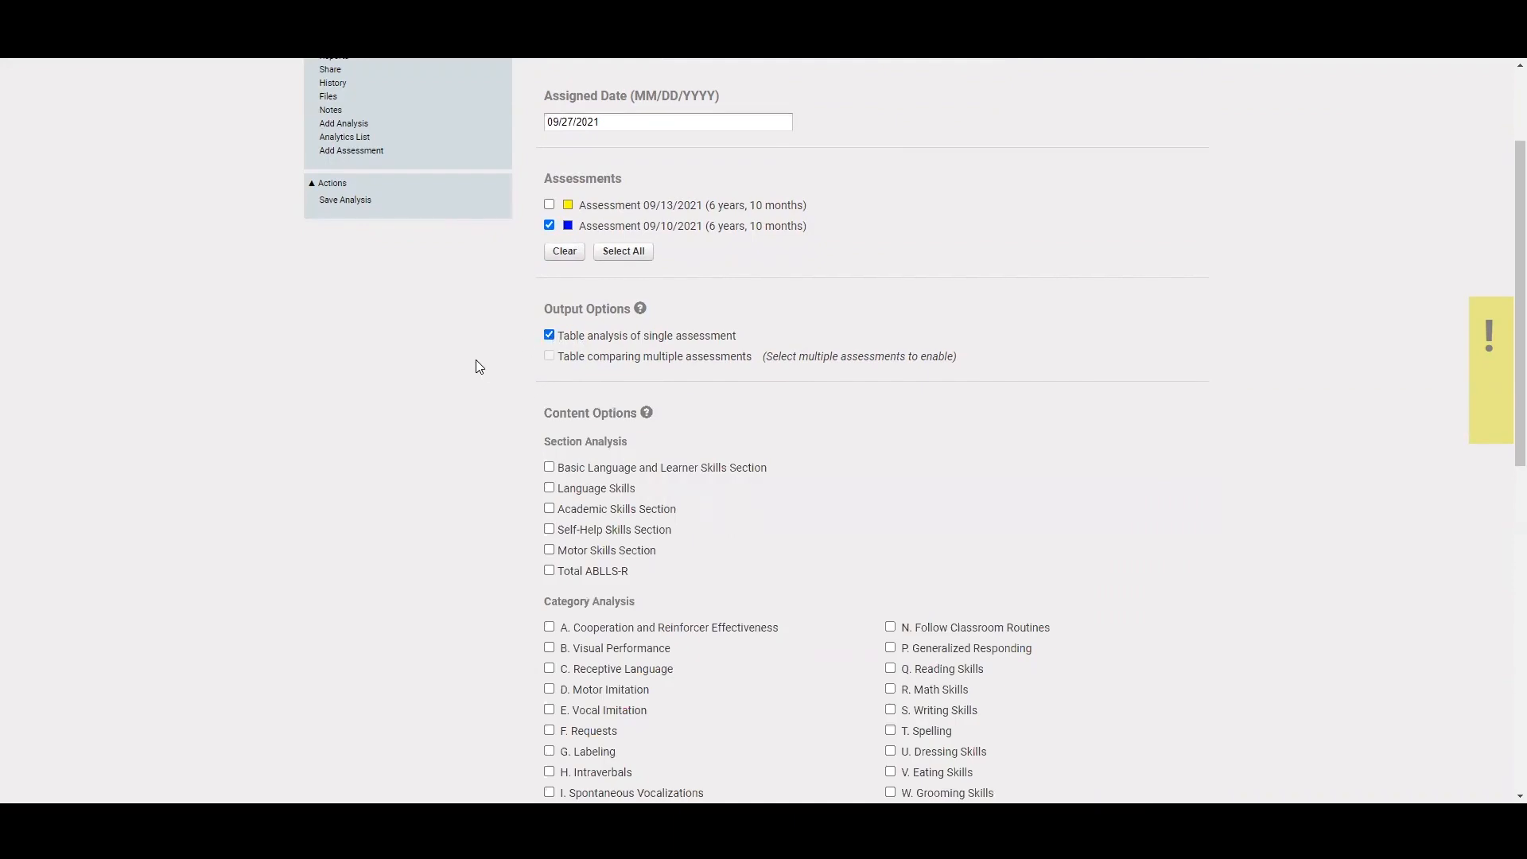
- Include the Basic Language and Learner Skills Section in the analysis and add normative data for age 5 years, 6 months
scroll(476, 359, down, 2)
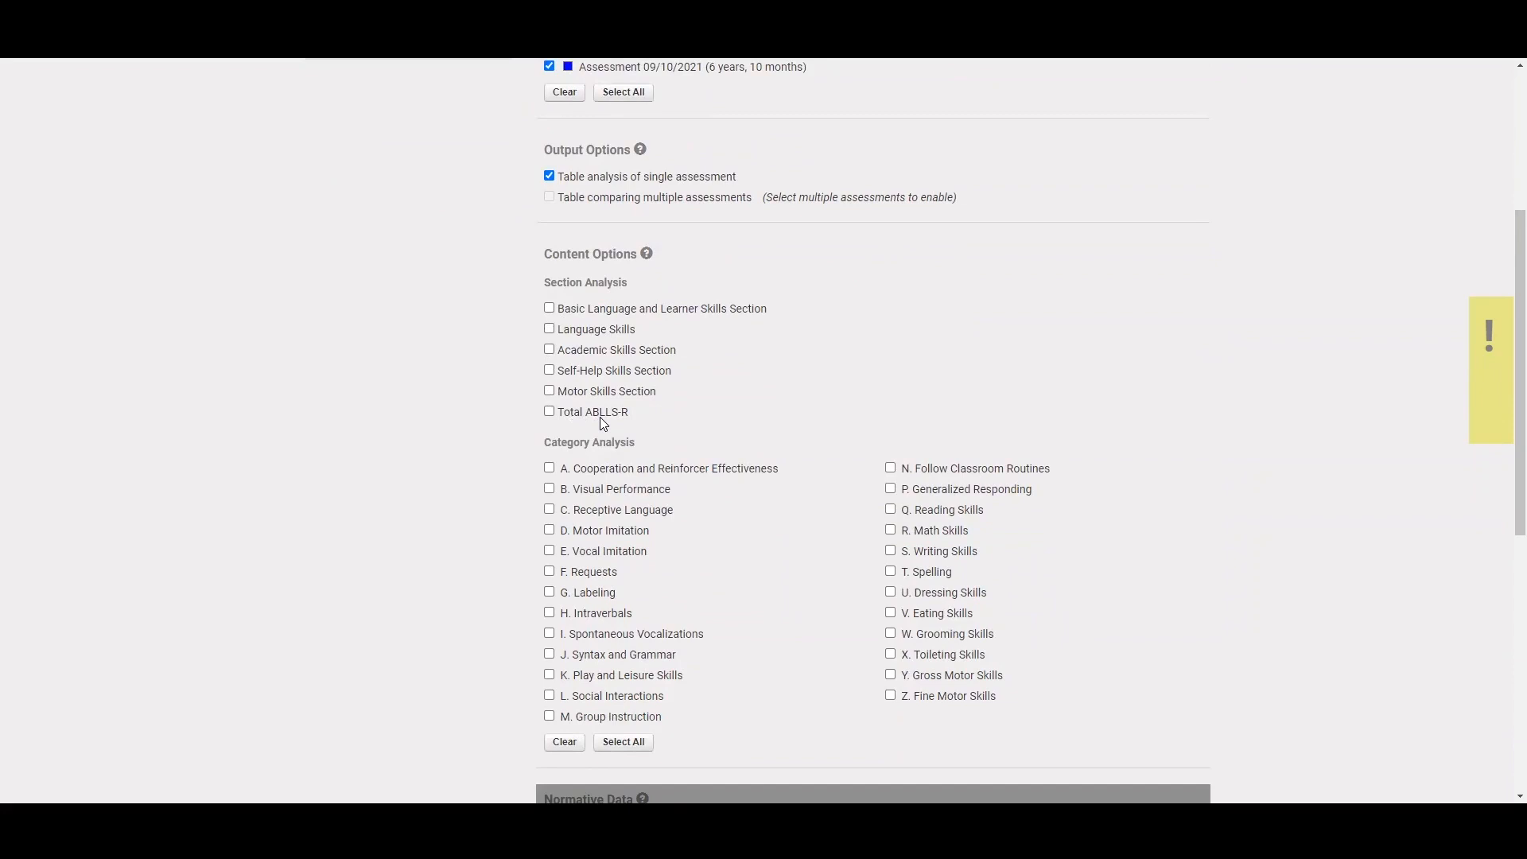
click(549, 308)
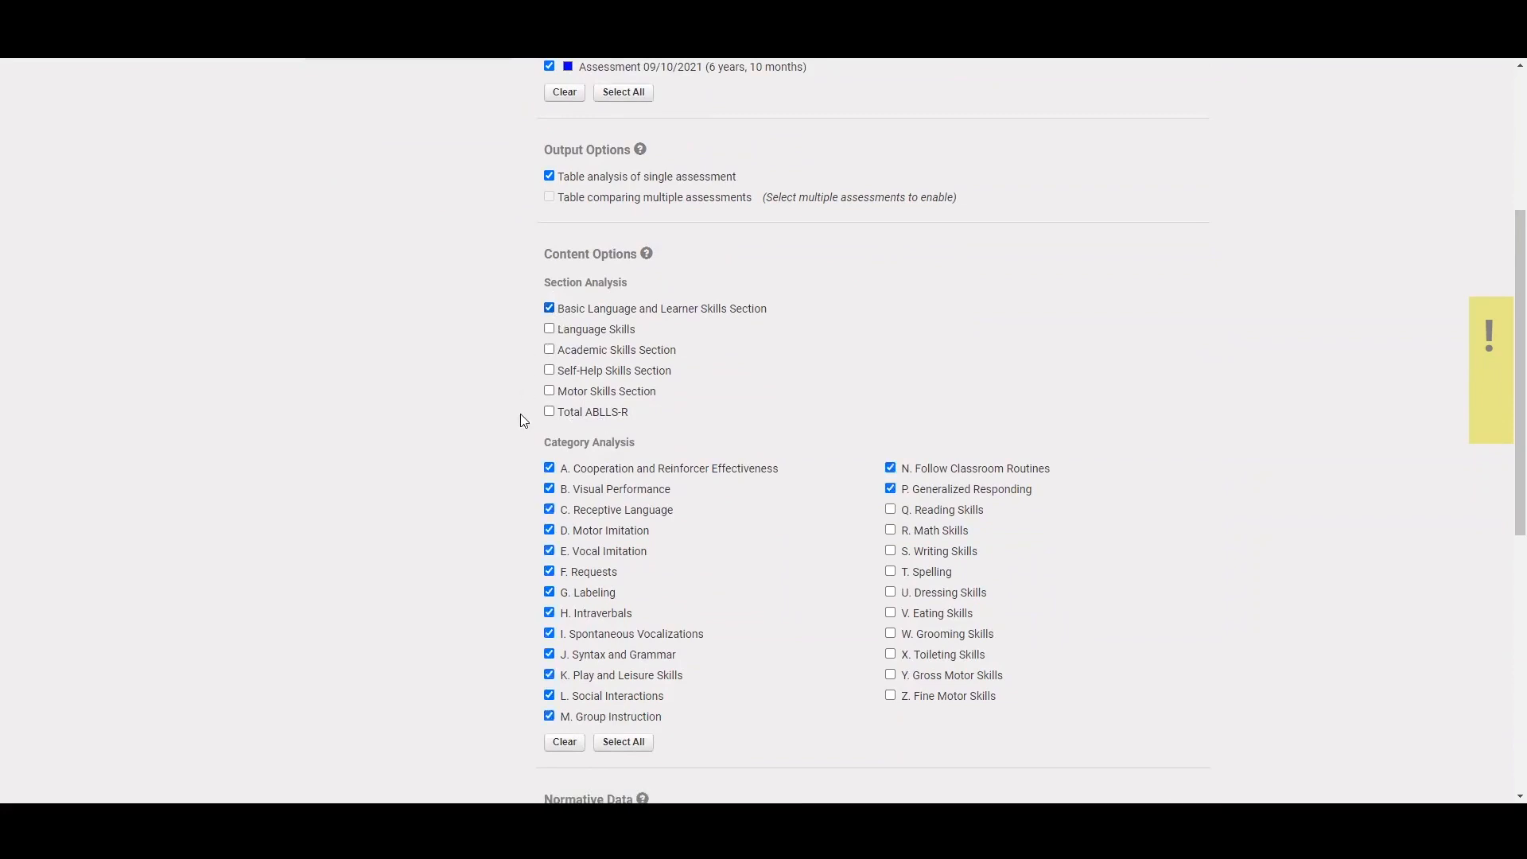
scroll(522, 457, down, 2)
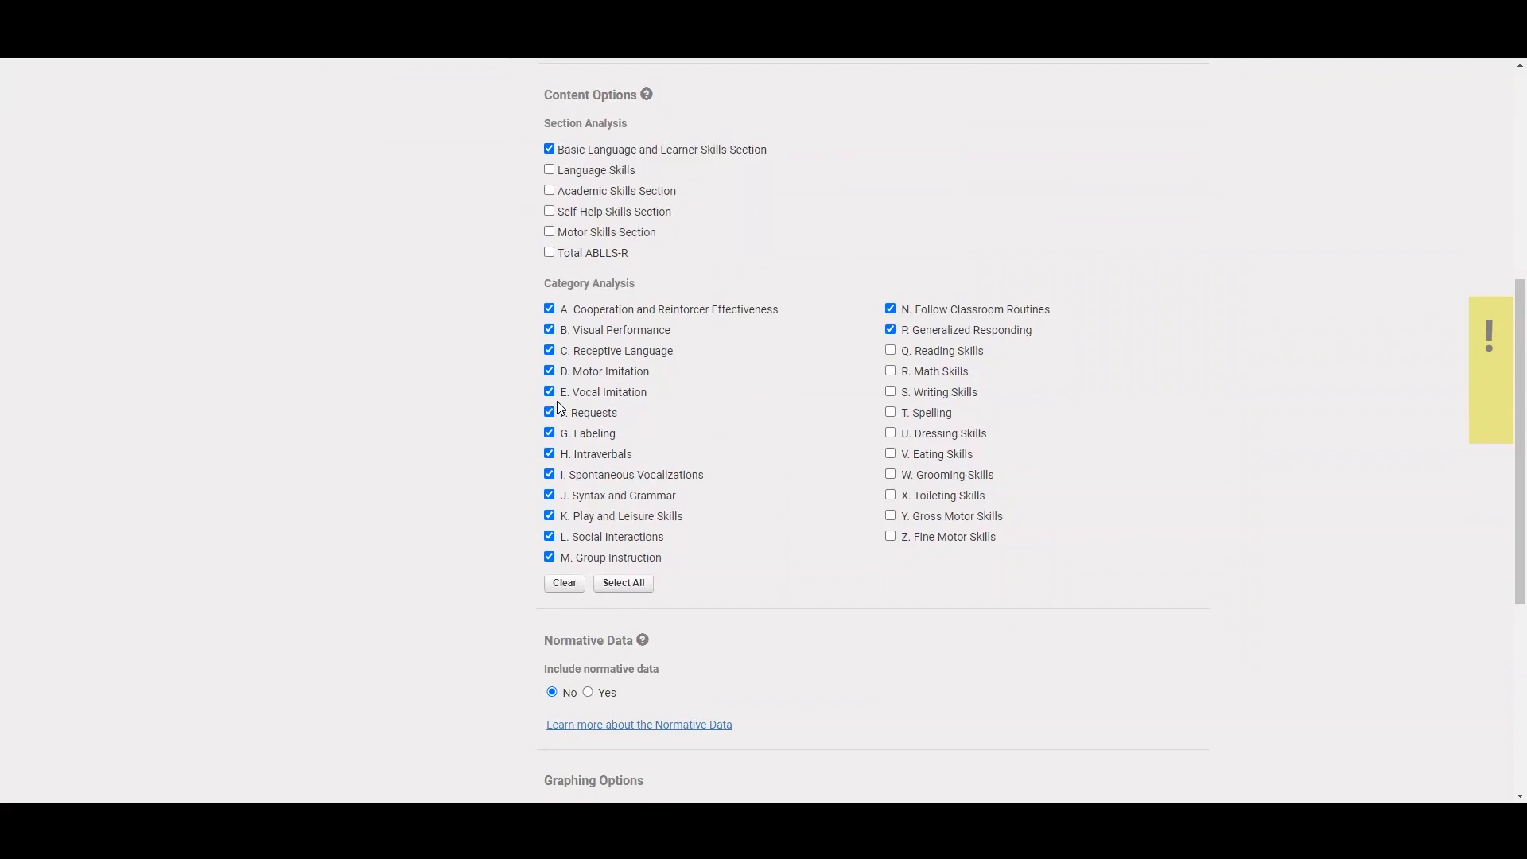
scroll(557, 414, down, 2)
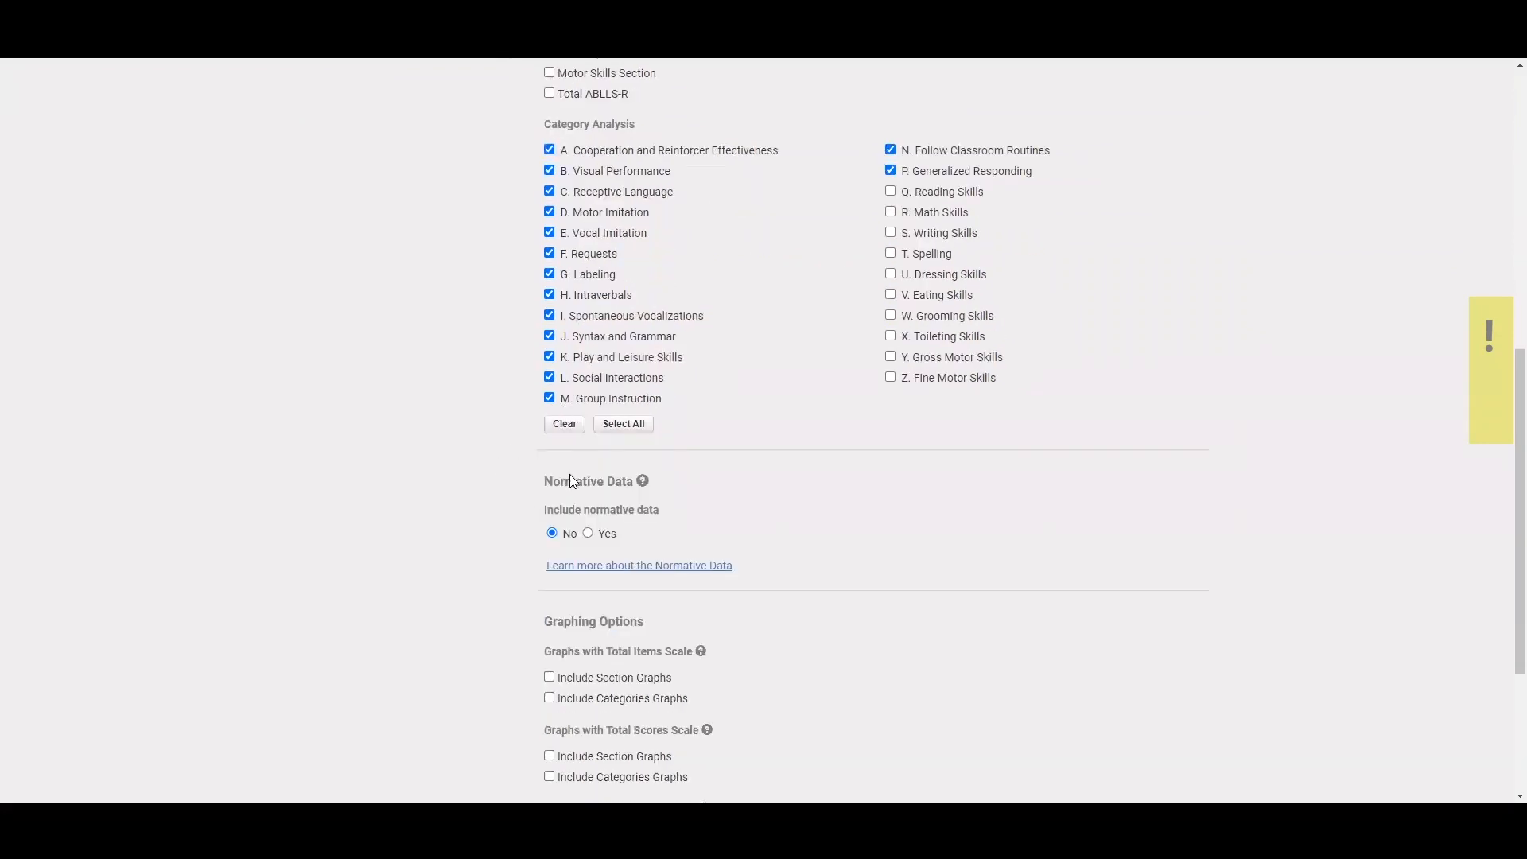
click(588, 533)
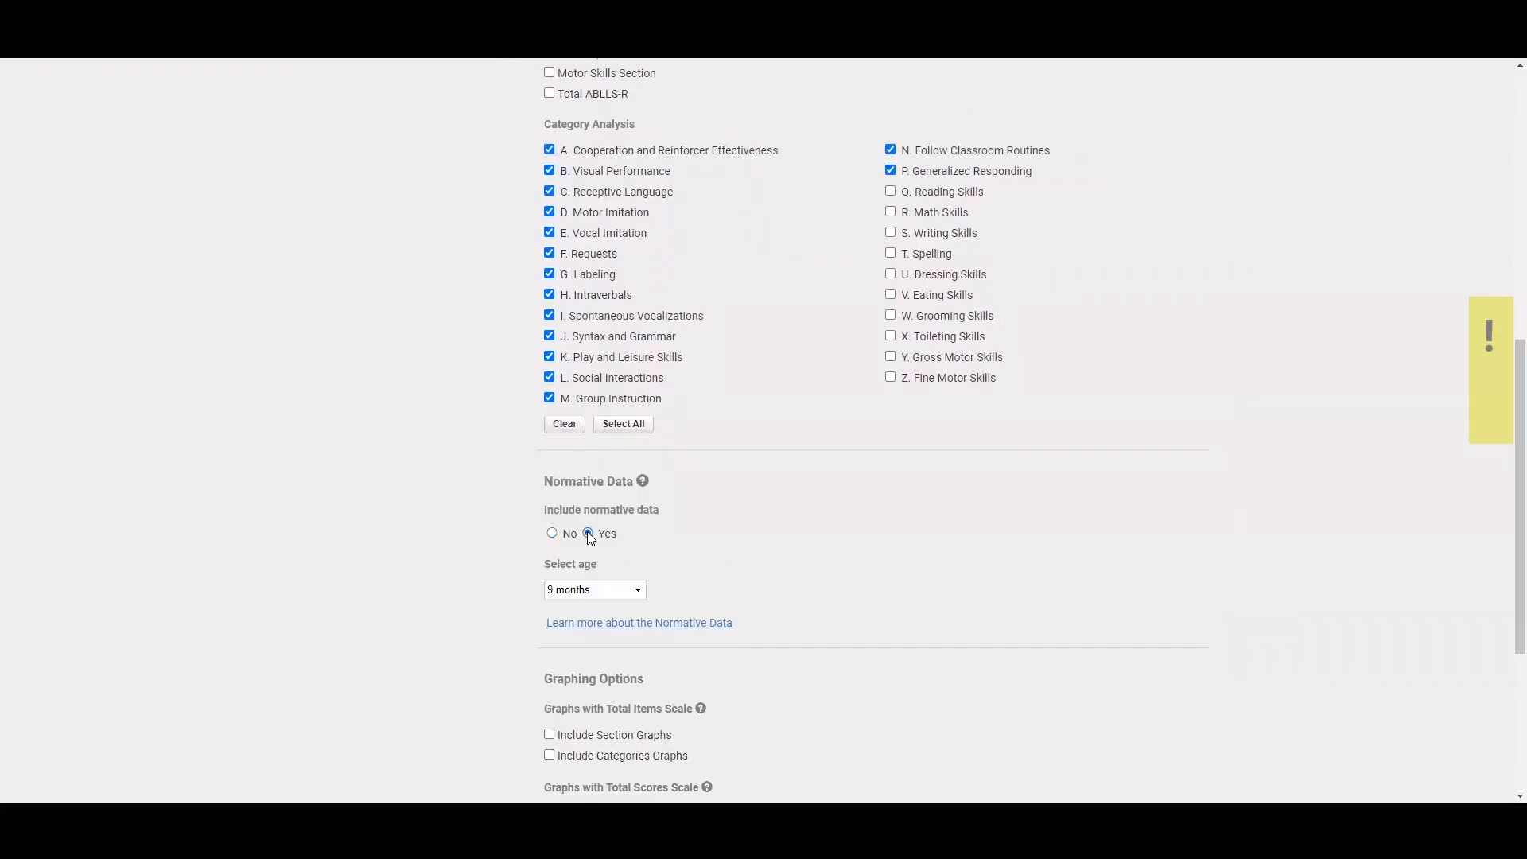
click(638, 592)
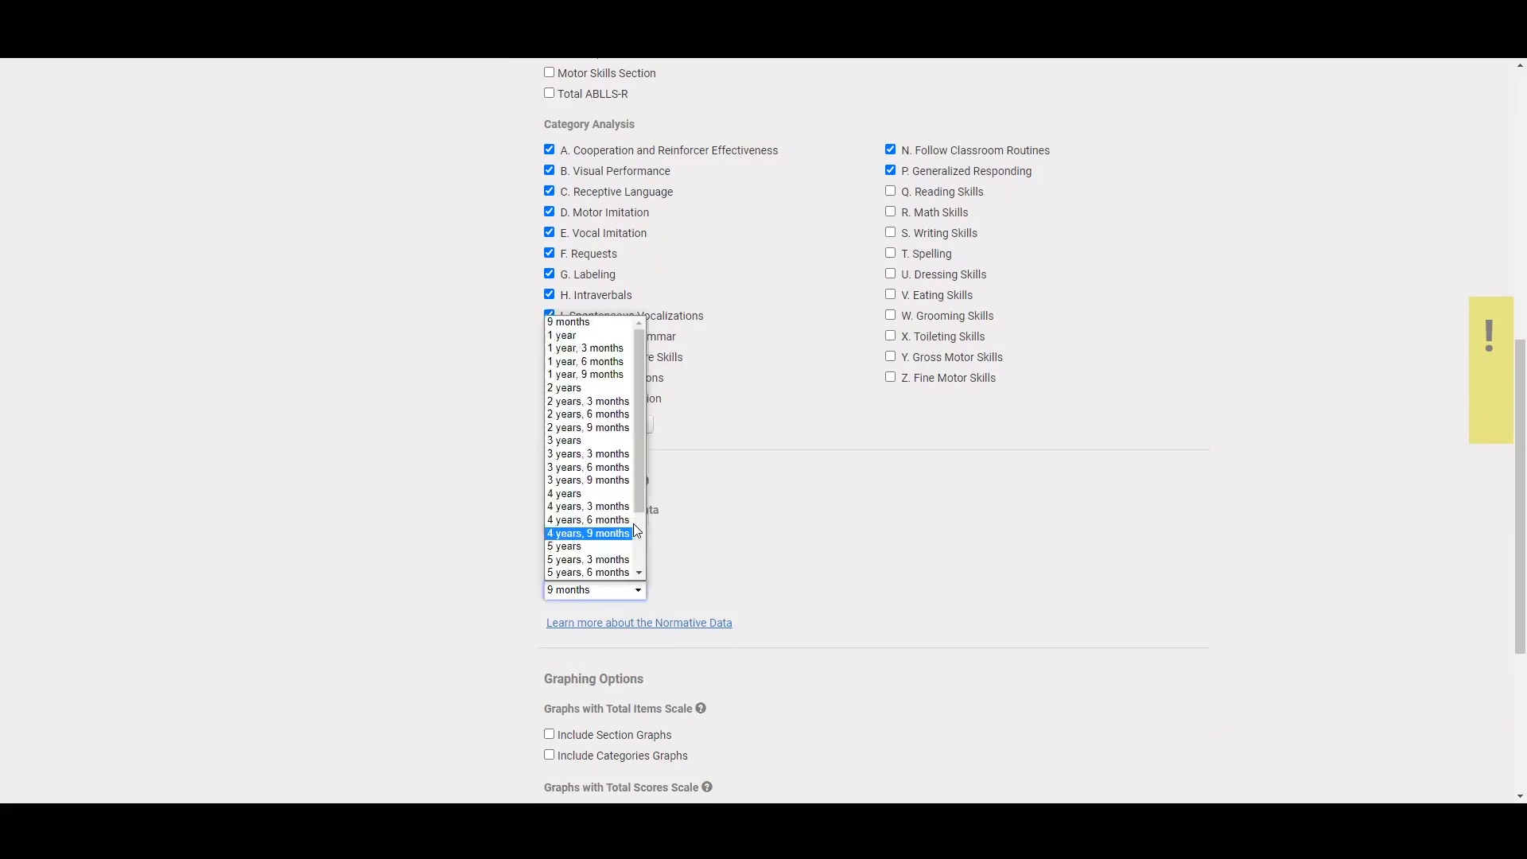
click(622, 571)
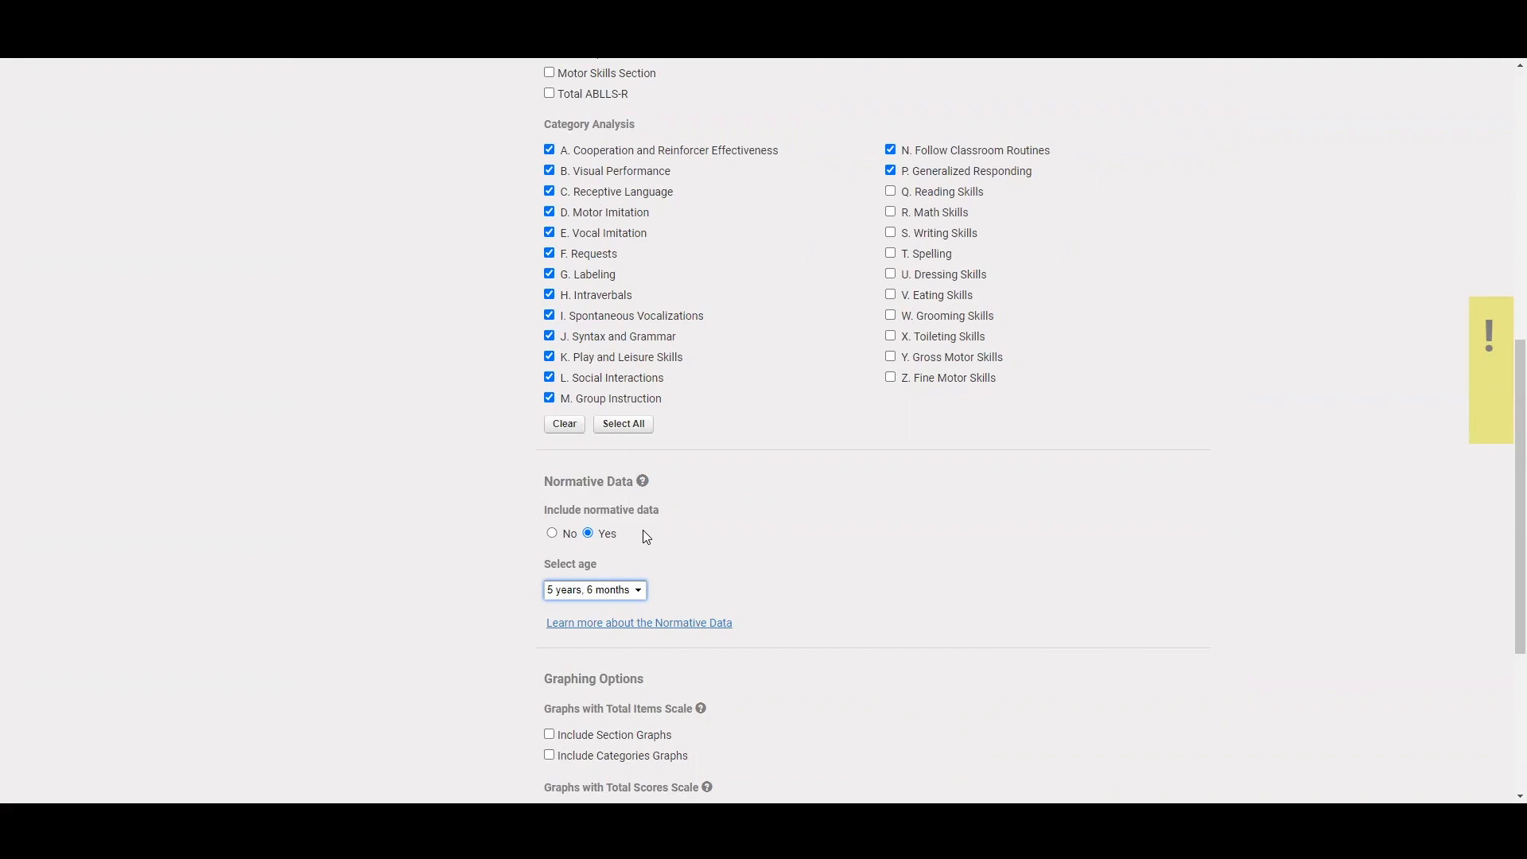
- Include categories graphs for the Total Items, Total Scores and Percentage scales, and save the analysis
scroll(644, 531, down, 2)
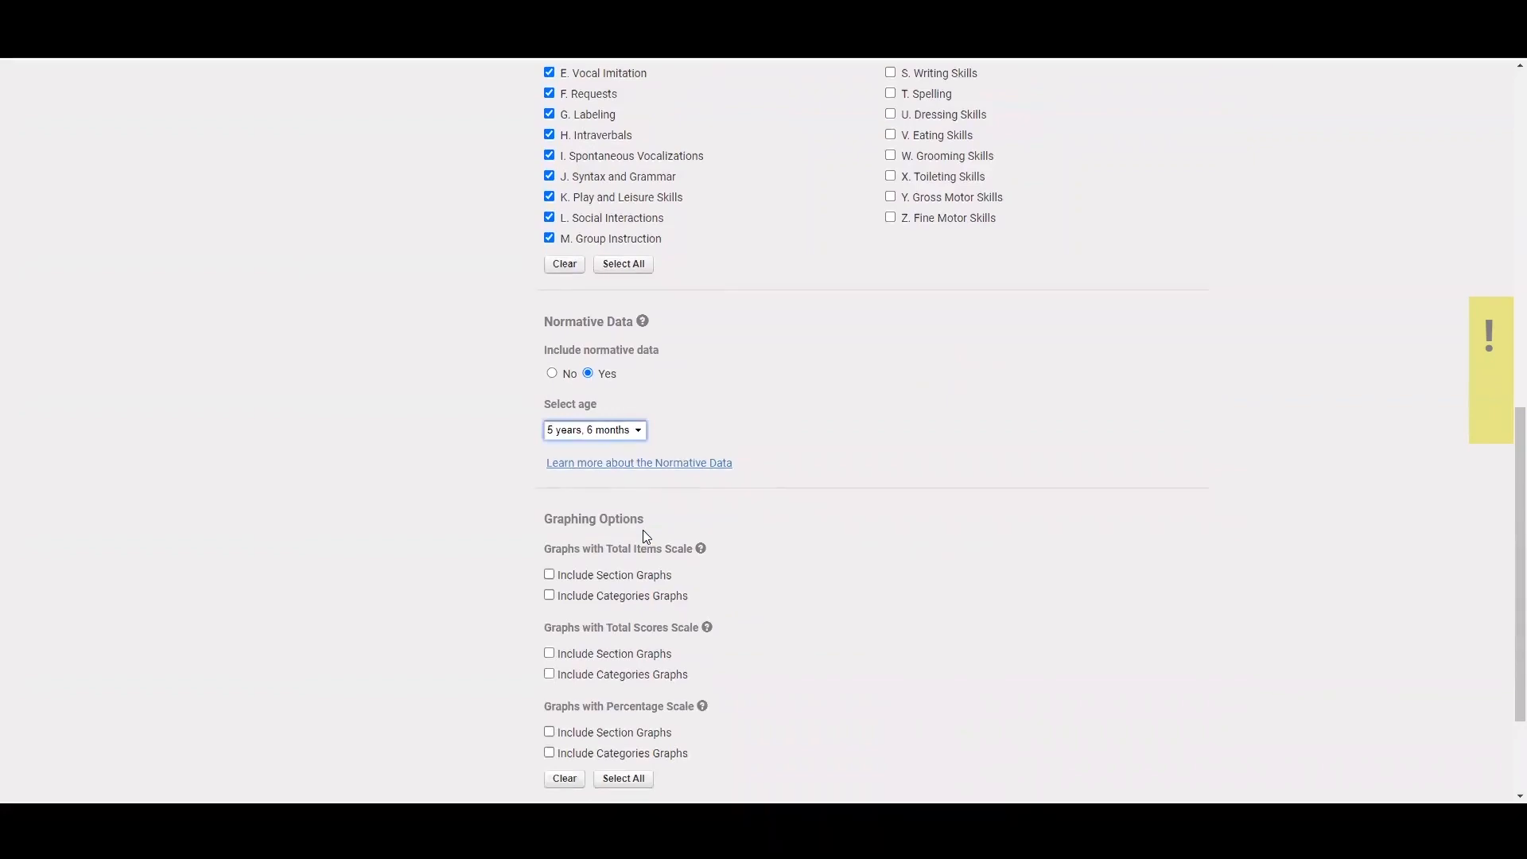
scroll(642, 530, down, 1)
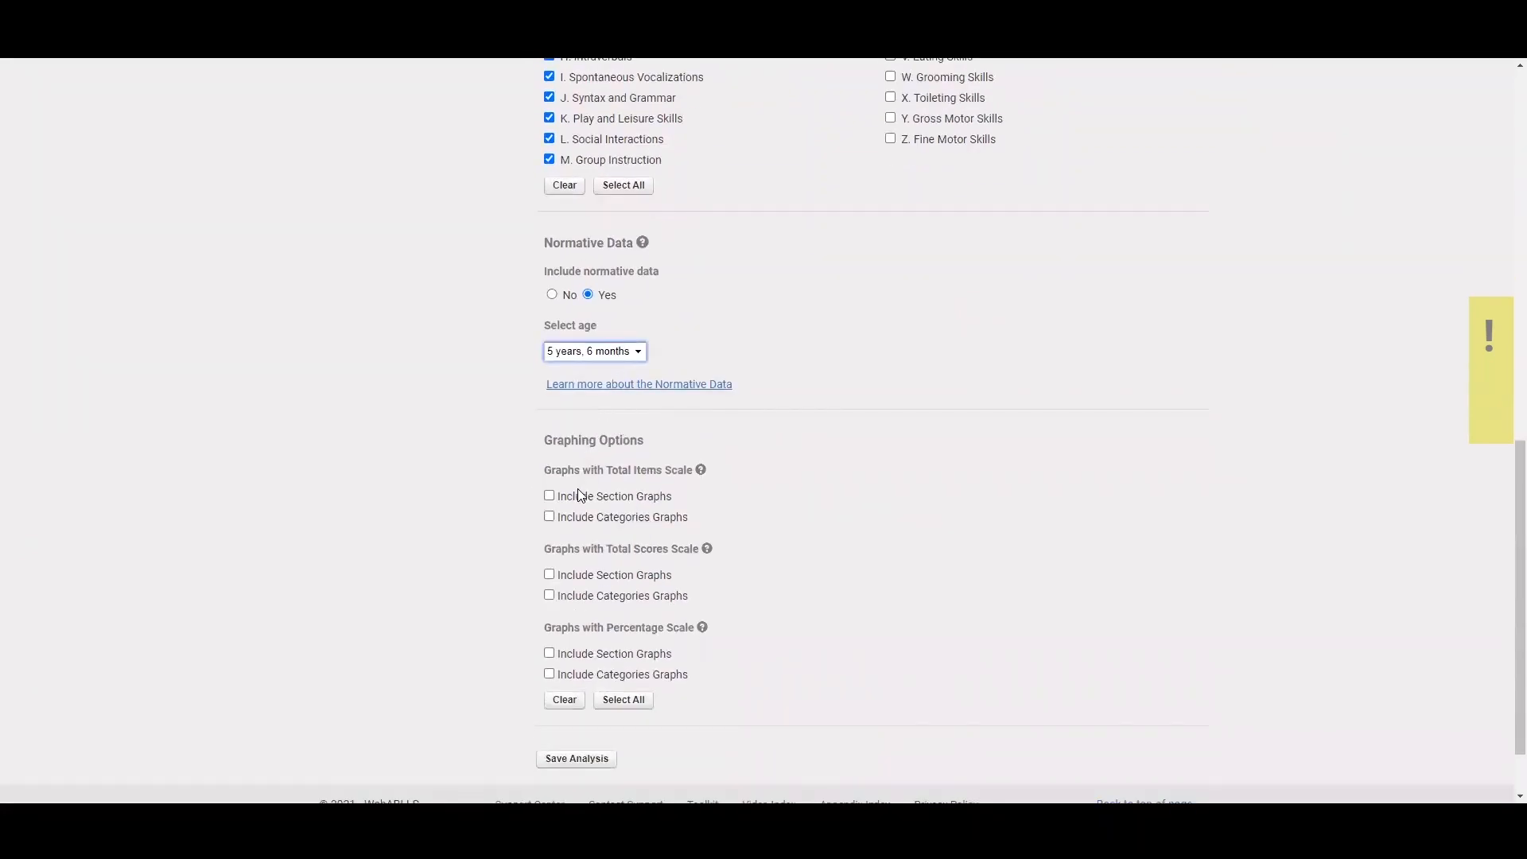
click(549, 517)
click(550, 596)
click(550, 675)
click(576, 761)
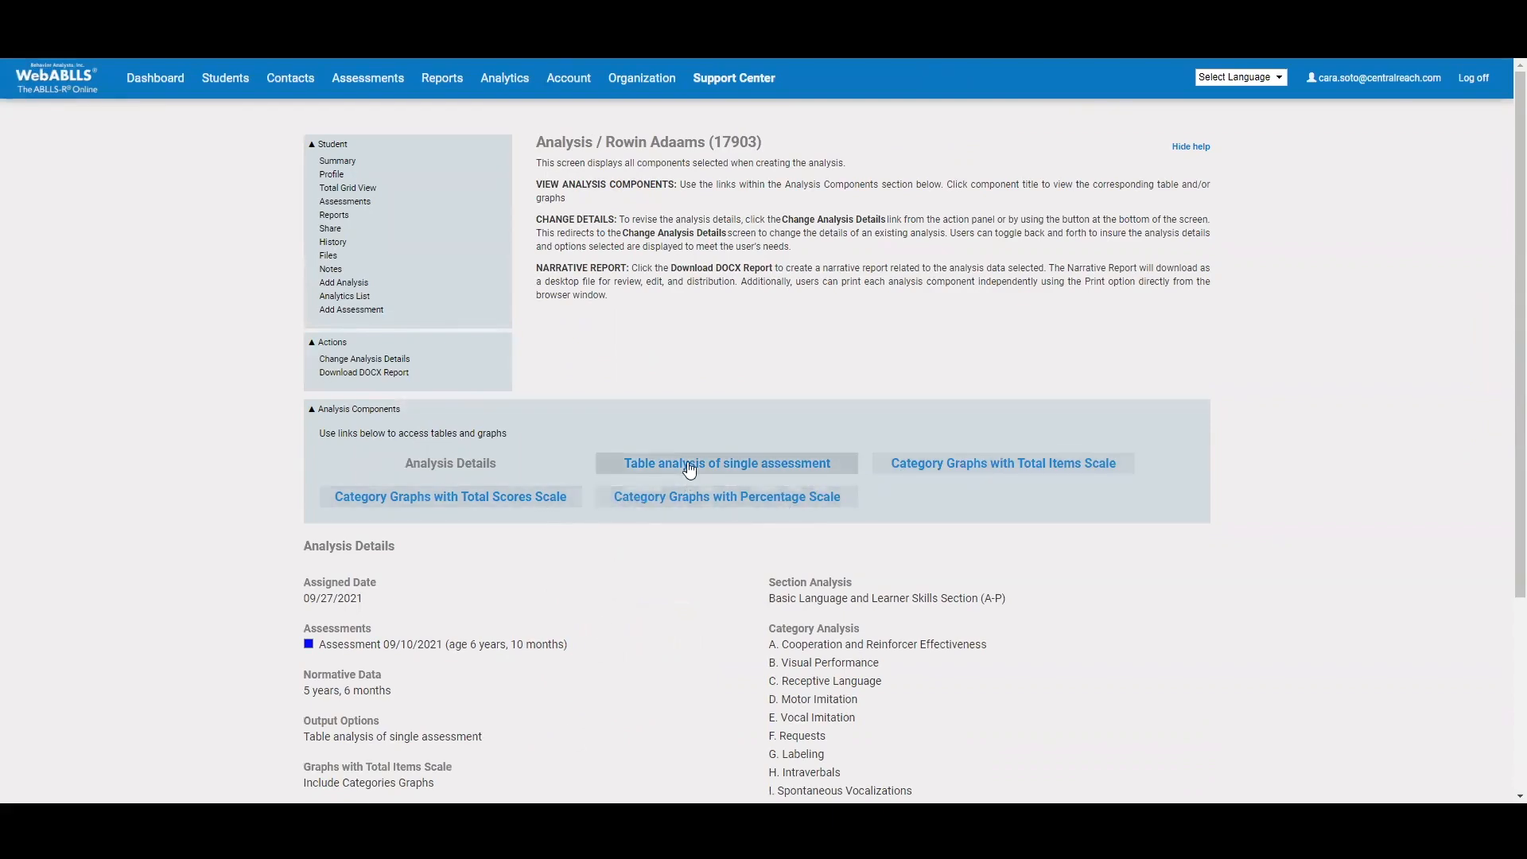
- View the table analysis of single assessment and look through its section and category score tables
click(689, 467)
scroll(684, 553, down, 2)
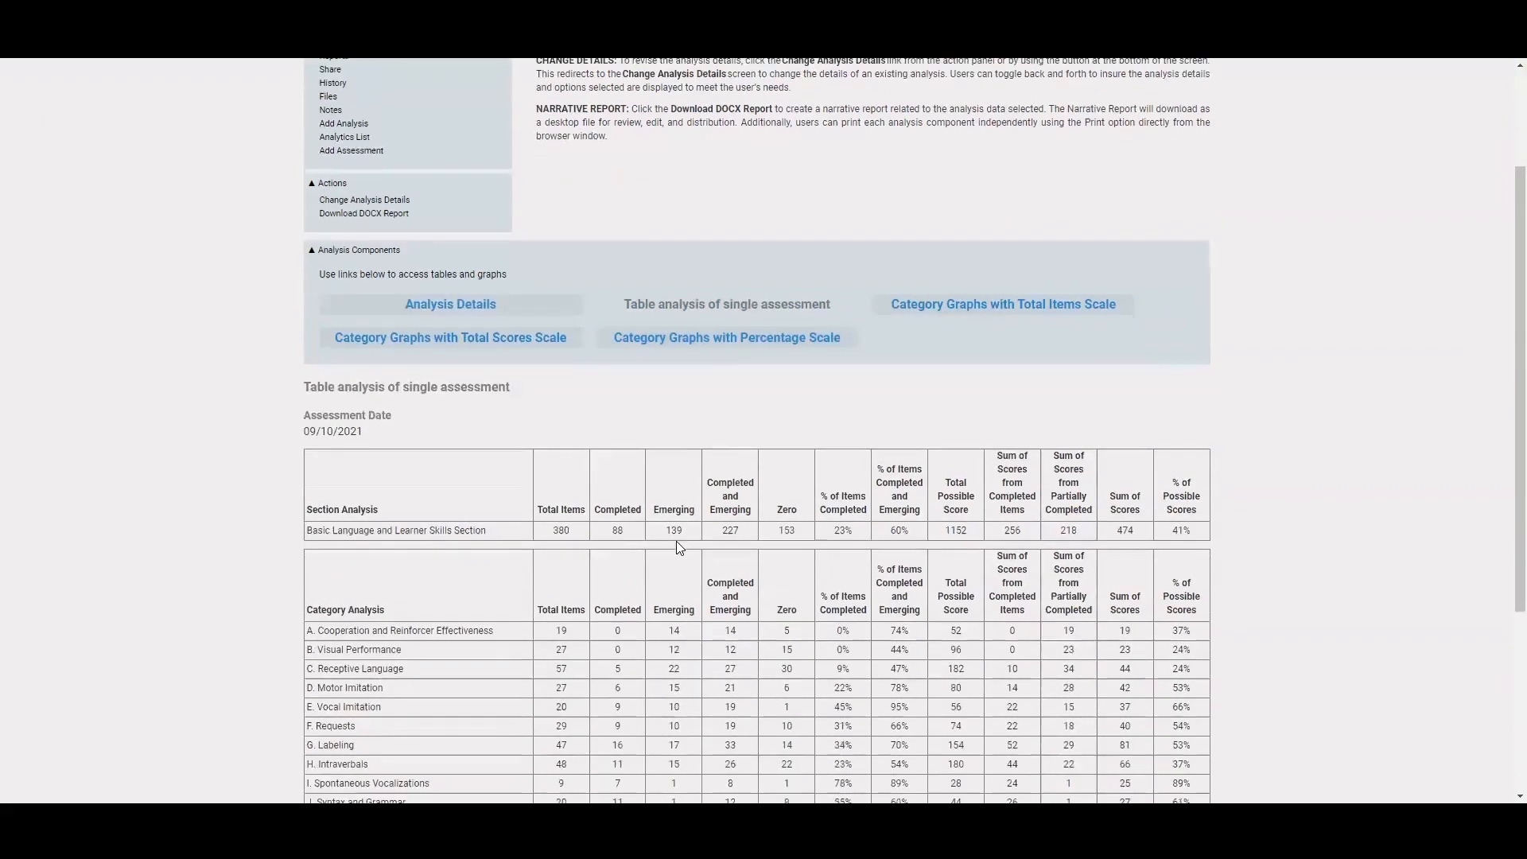
scroll(676, 542, down, 2)
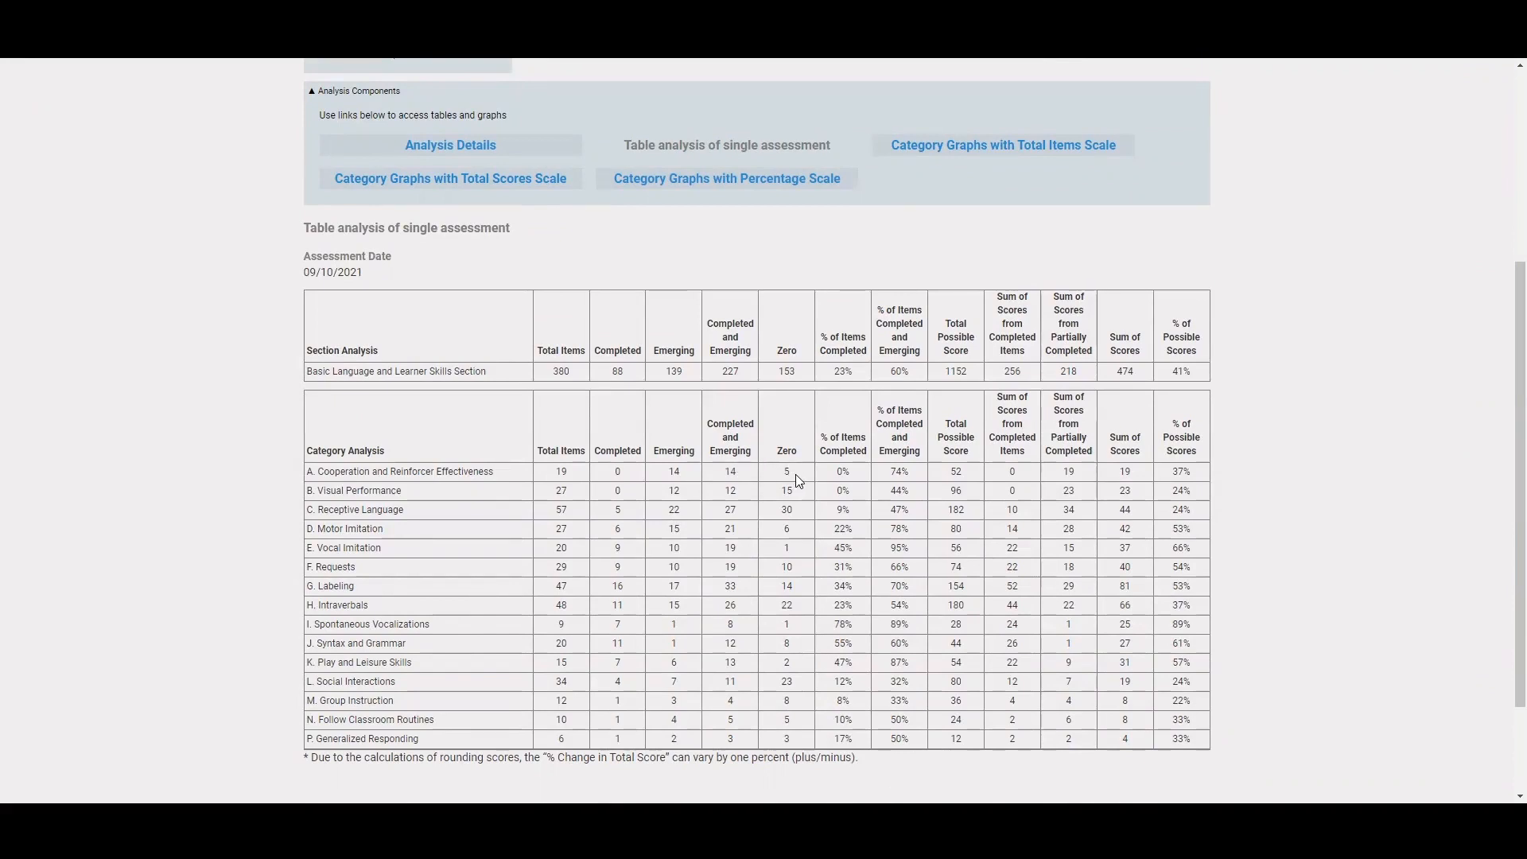
scroll(795, 474, down, 2)
scroll(823, 407, up, 1)
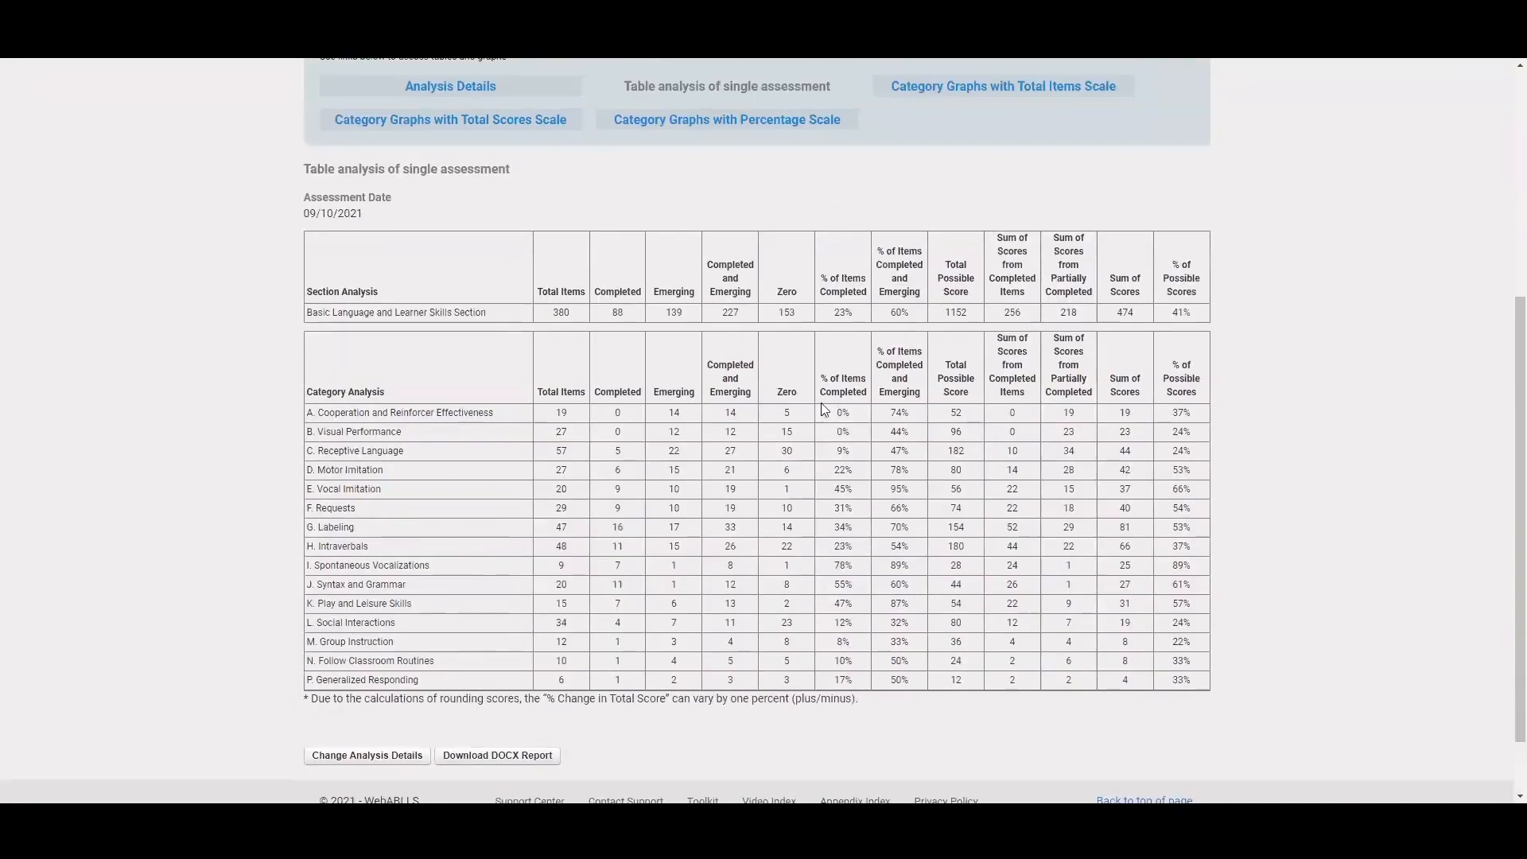
- View the category graphs with Total Items scale and check the completed, emerging, normative and total items bars for Motor Imitation
click(906, 86)
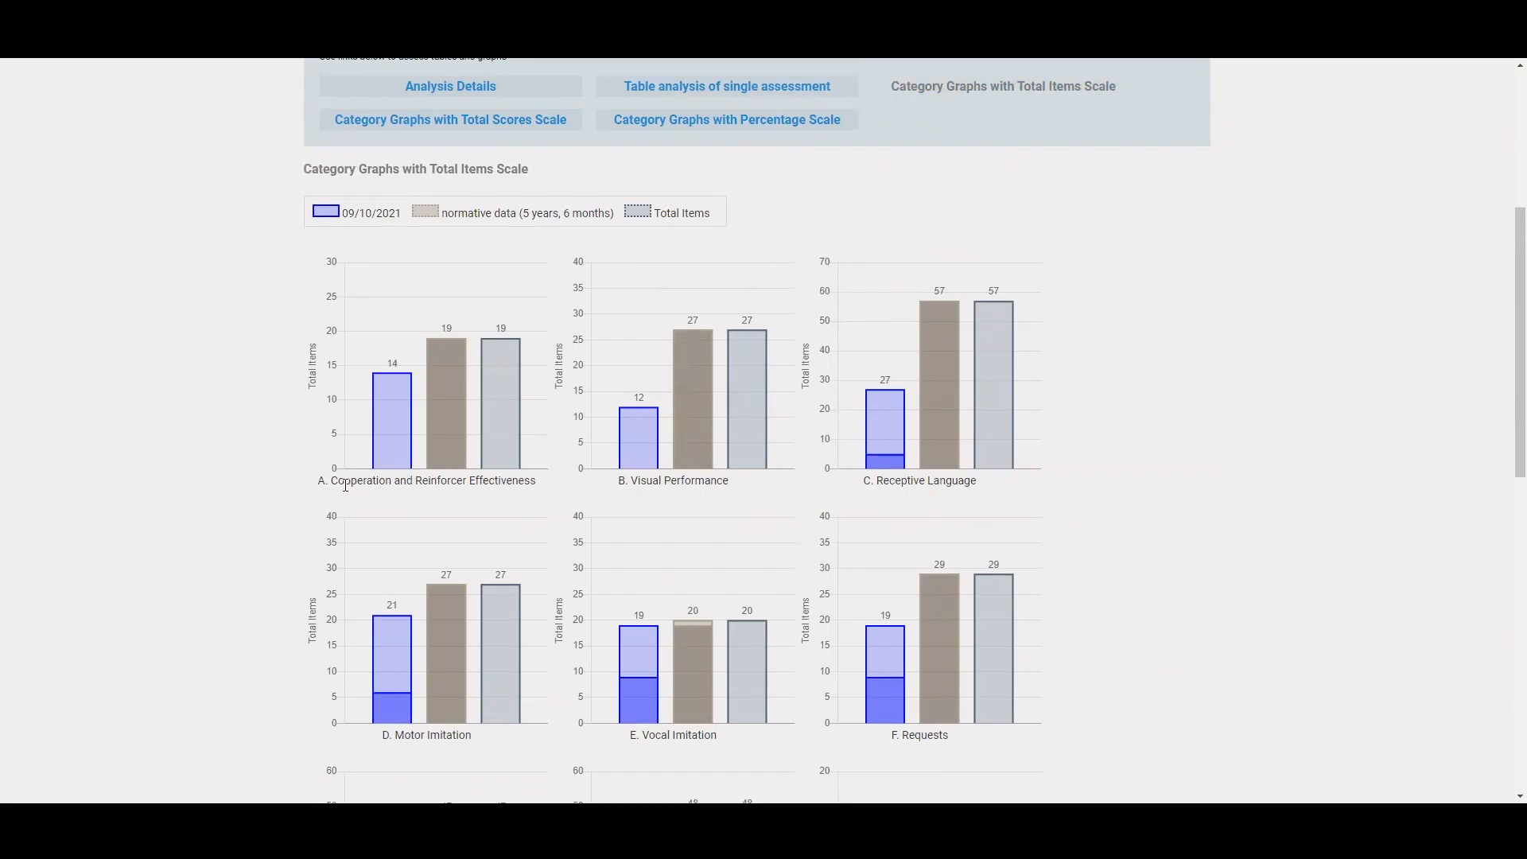
scroll(347, 487, down, 1)
mouse_move(383, 634)
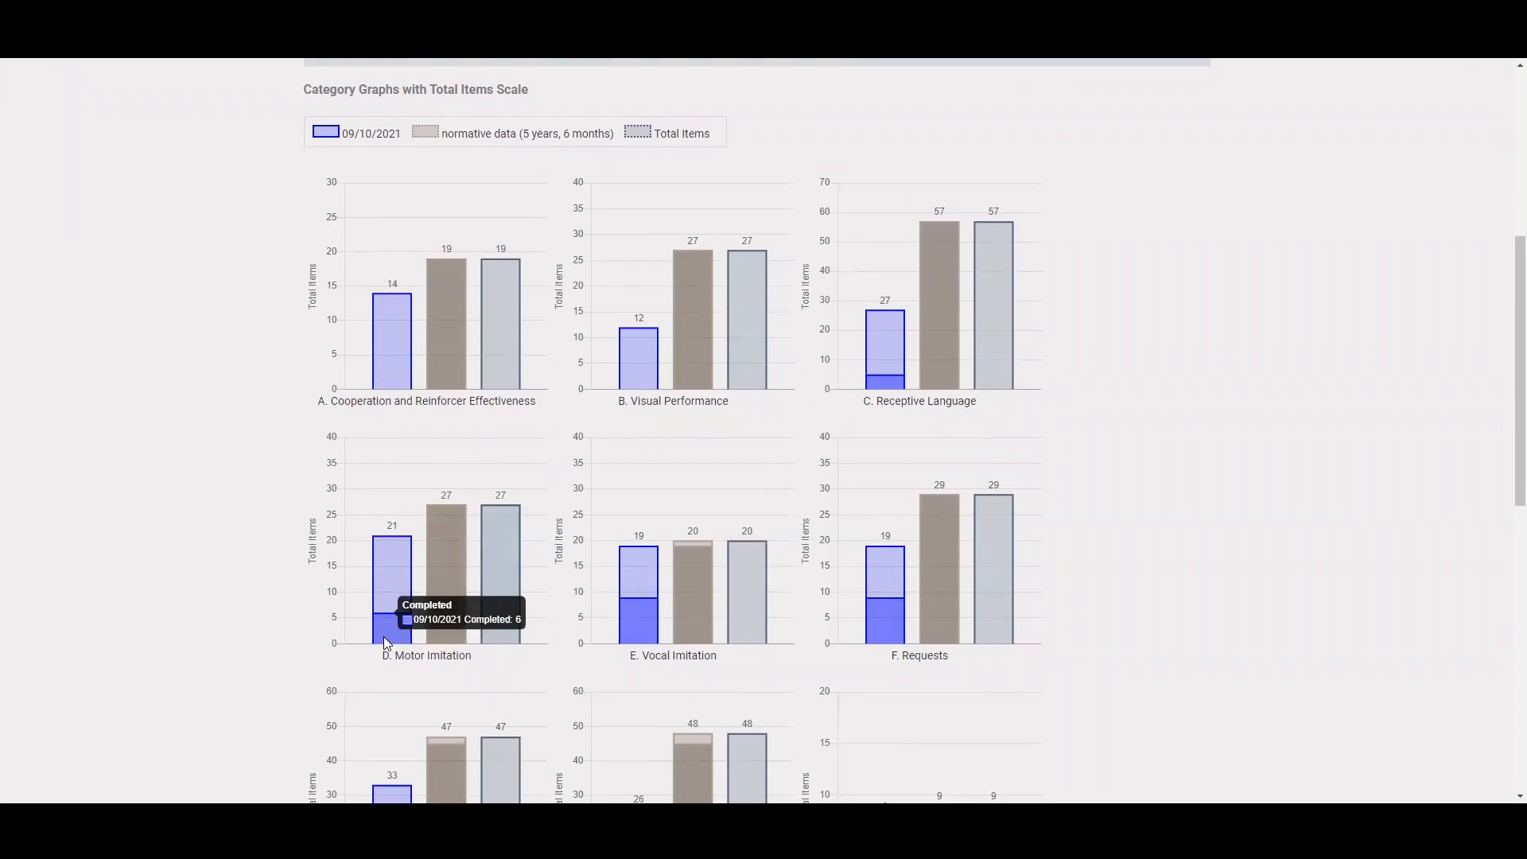
mouse_move(390, 576)
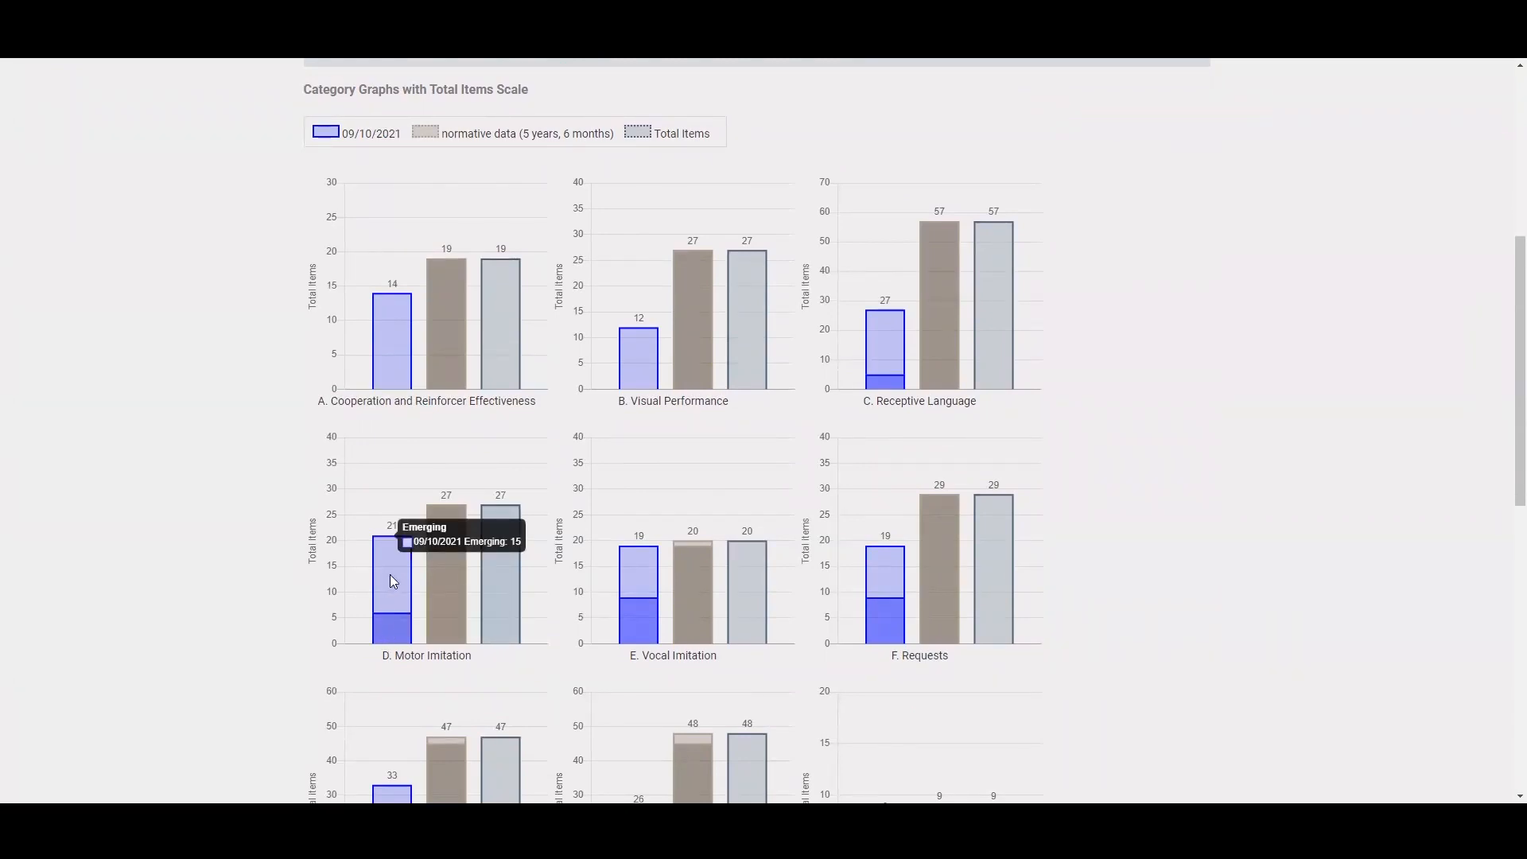
mouse_move(440, 572)
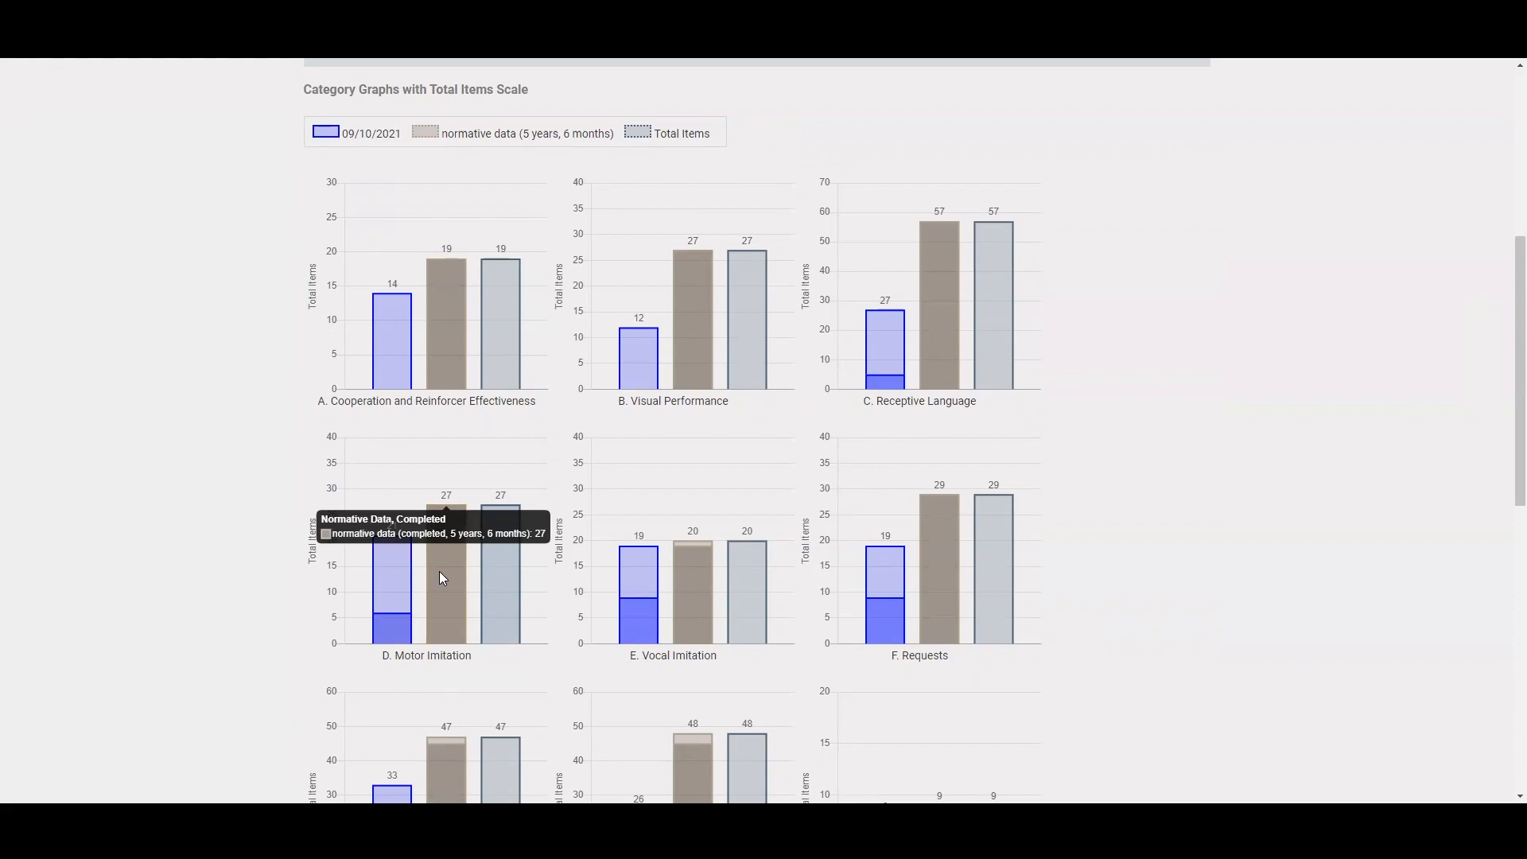
mouse_move(509, 567)
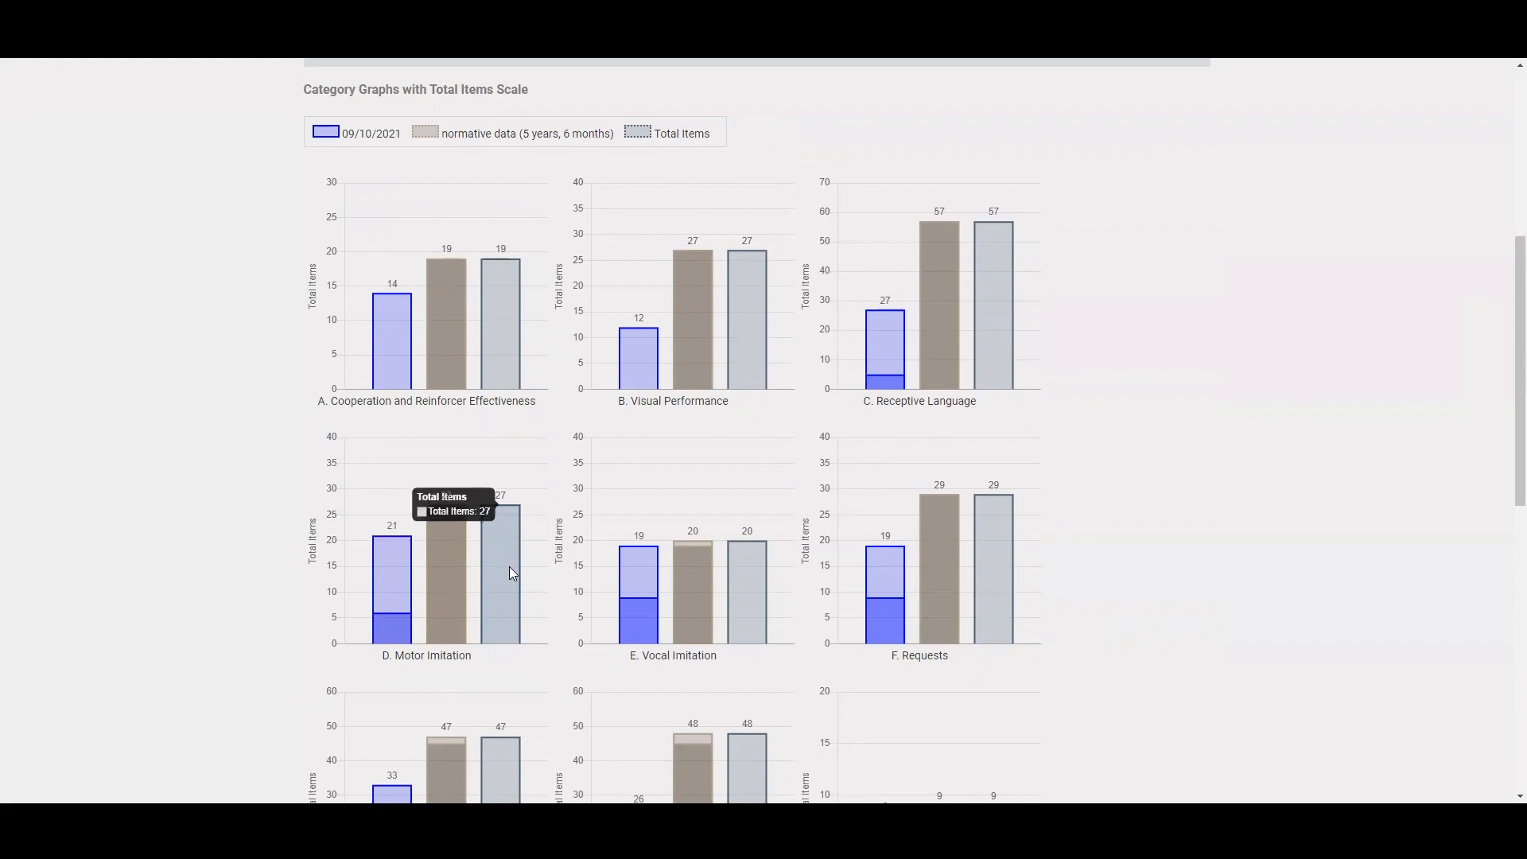
scroll(510, 567, down, 5)
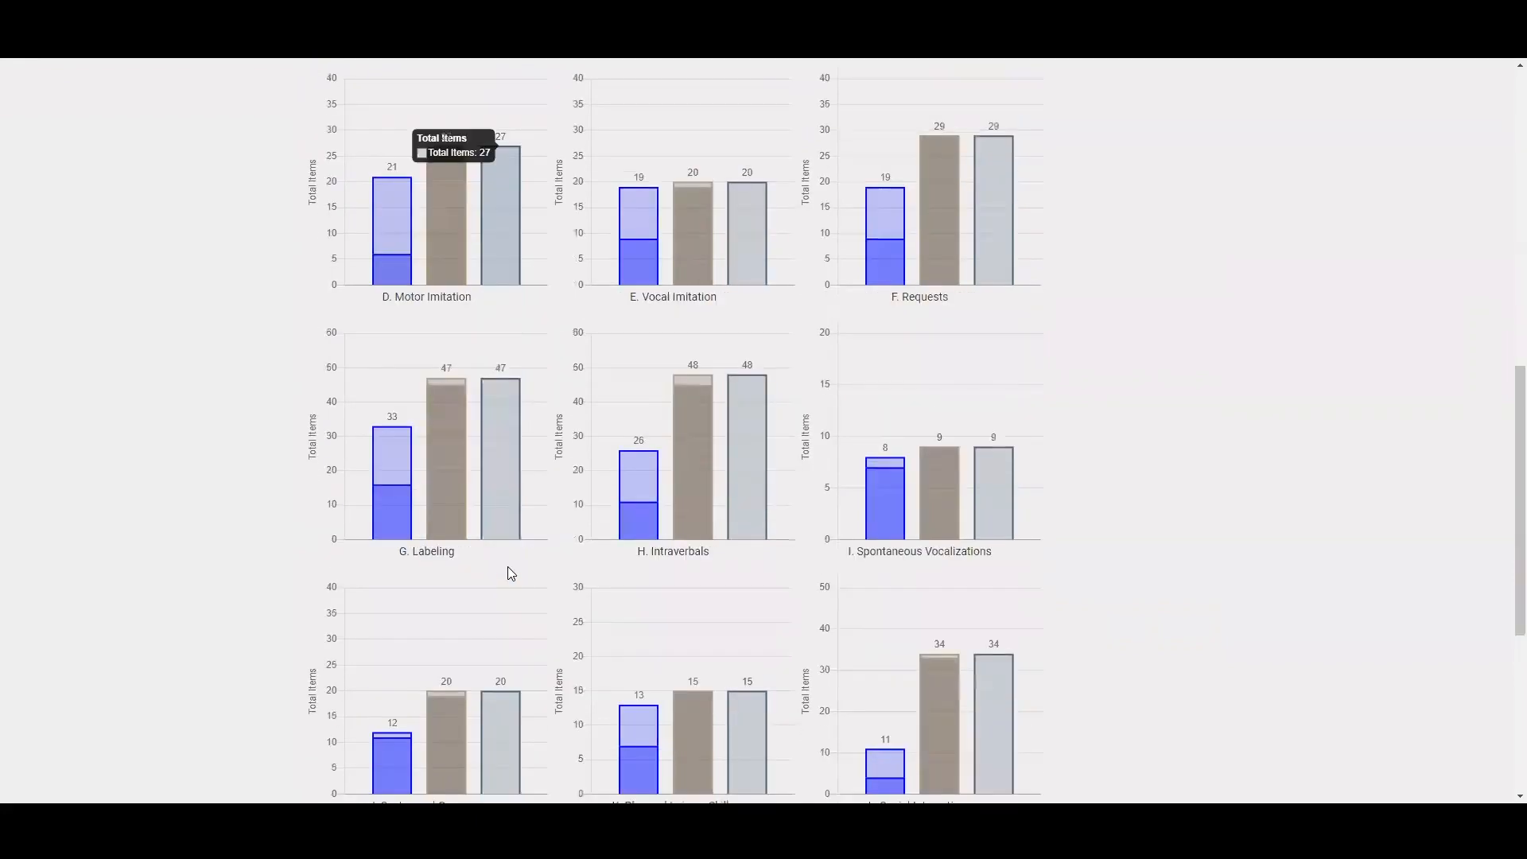
- Download the analysis as a DOCX report and, in Word, look through its introduction and Cooperation and Reinforcer Effectiveness graphs
scroll(492, 571, up, 10)
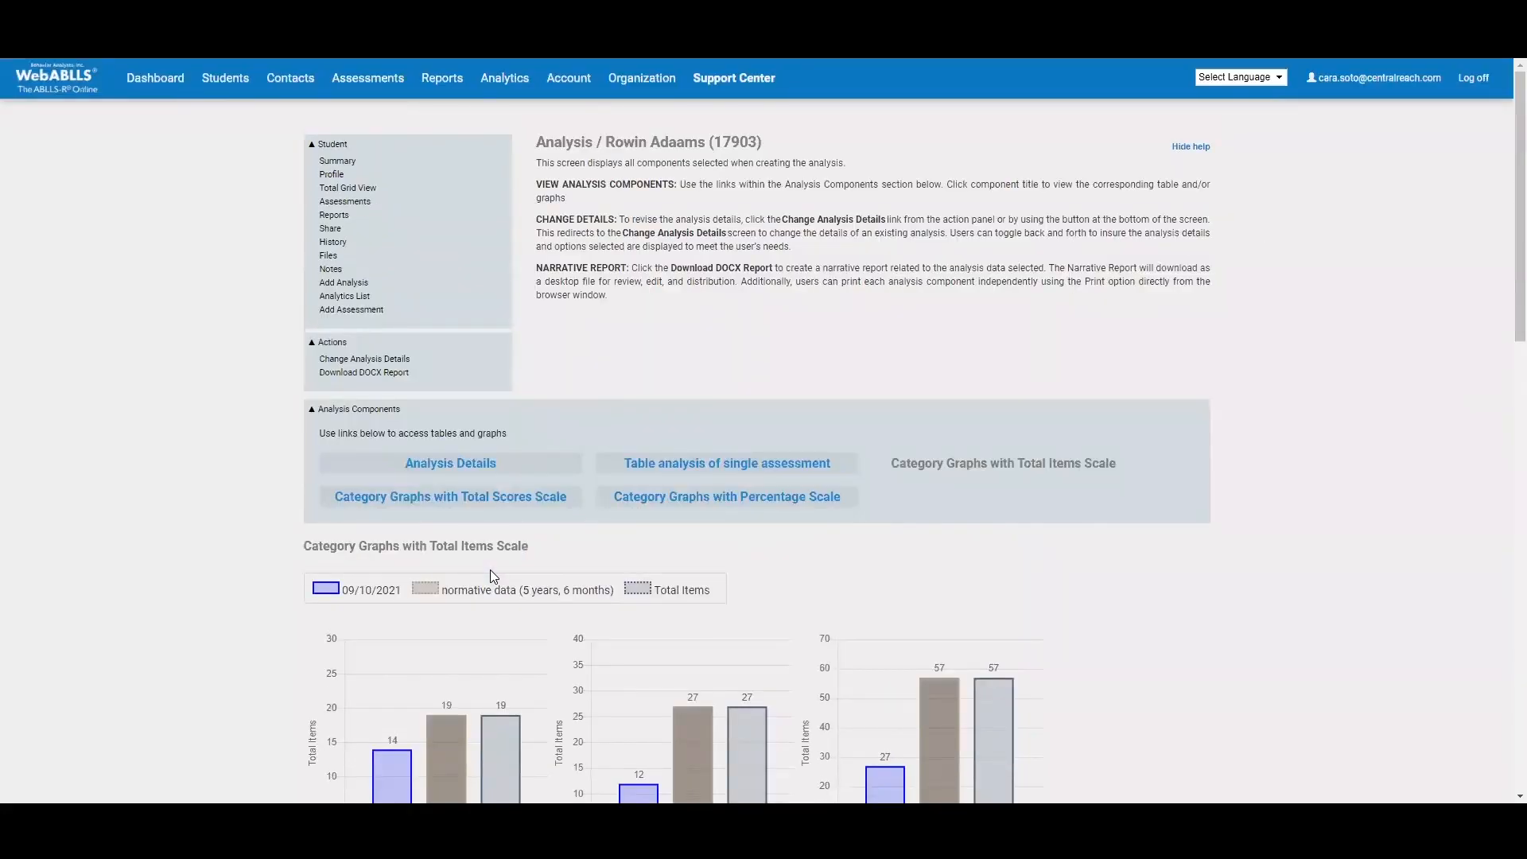
click(402, 374)
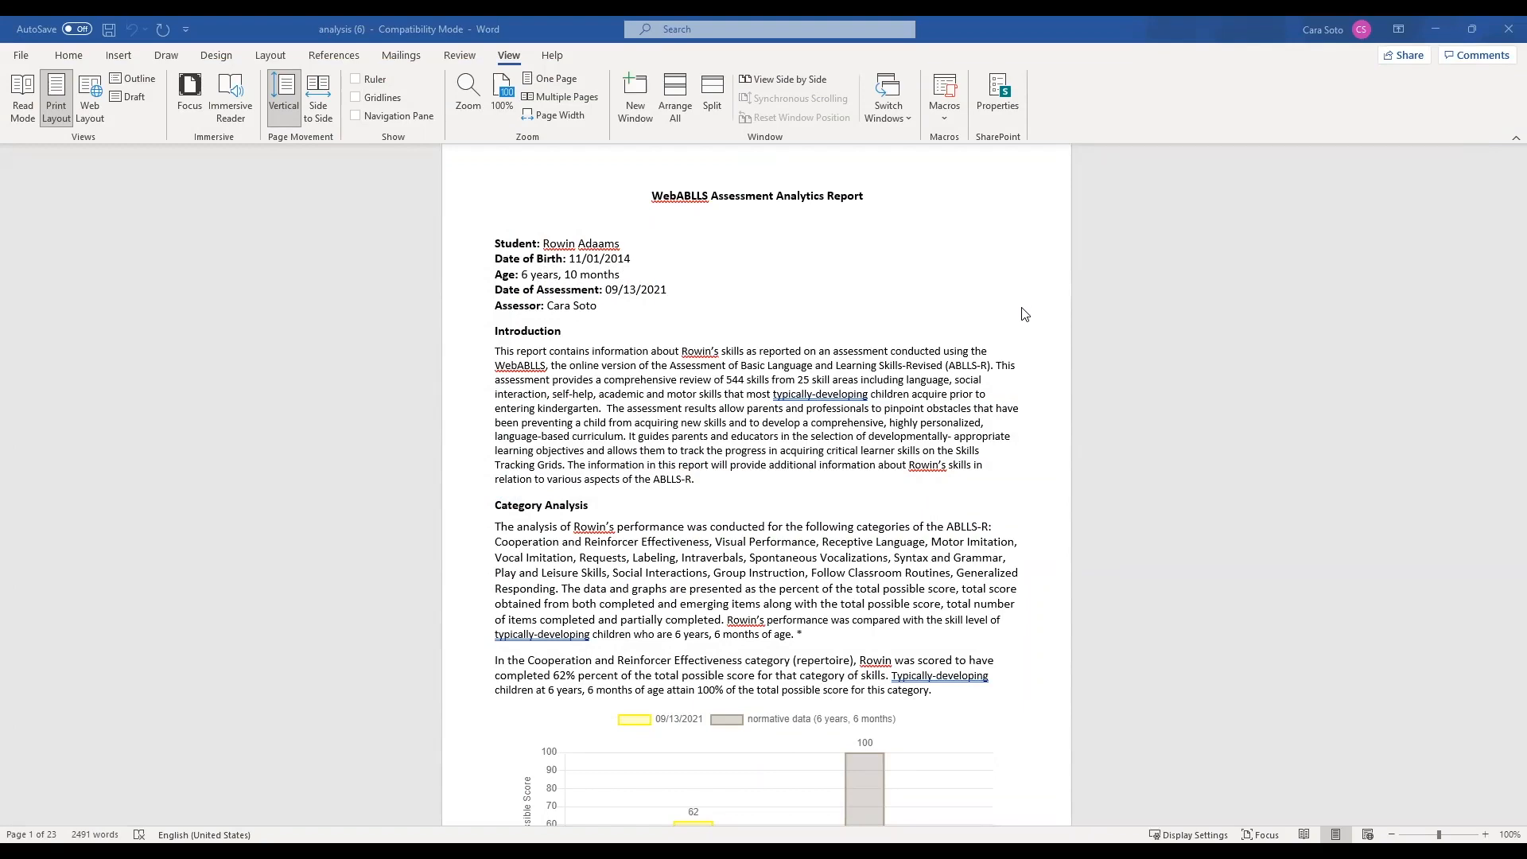
scroll(1025, 310, down, 2)
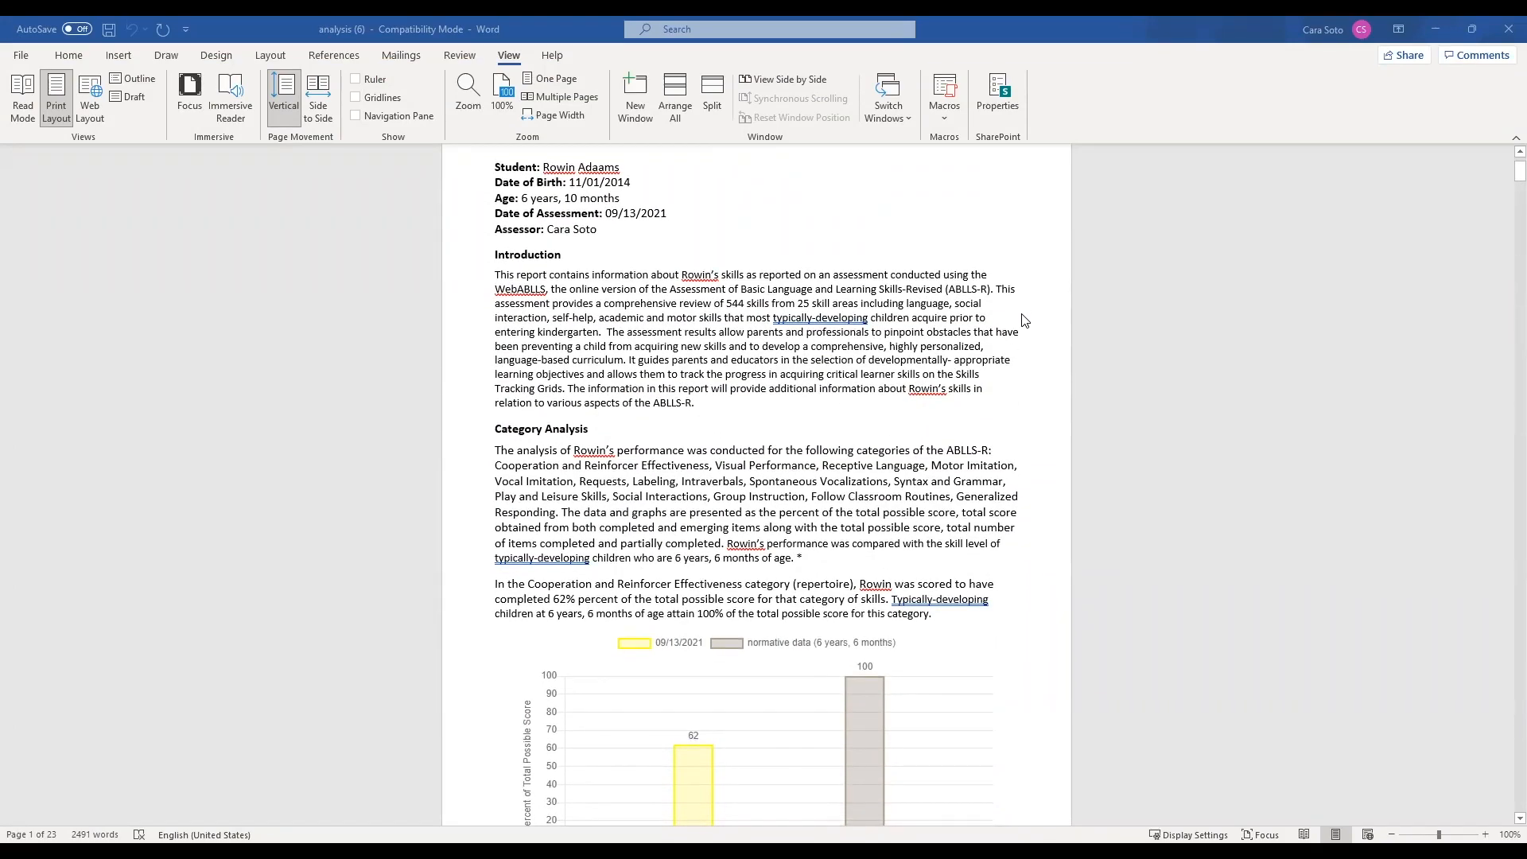
scroll(1024, 321, down, 4)
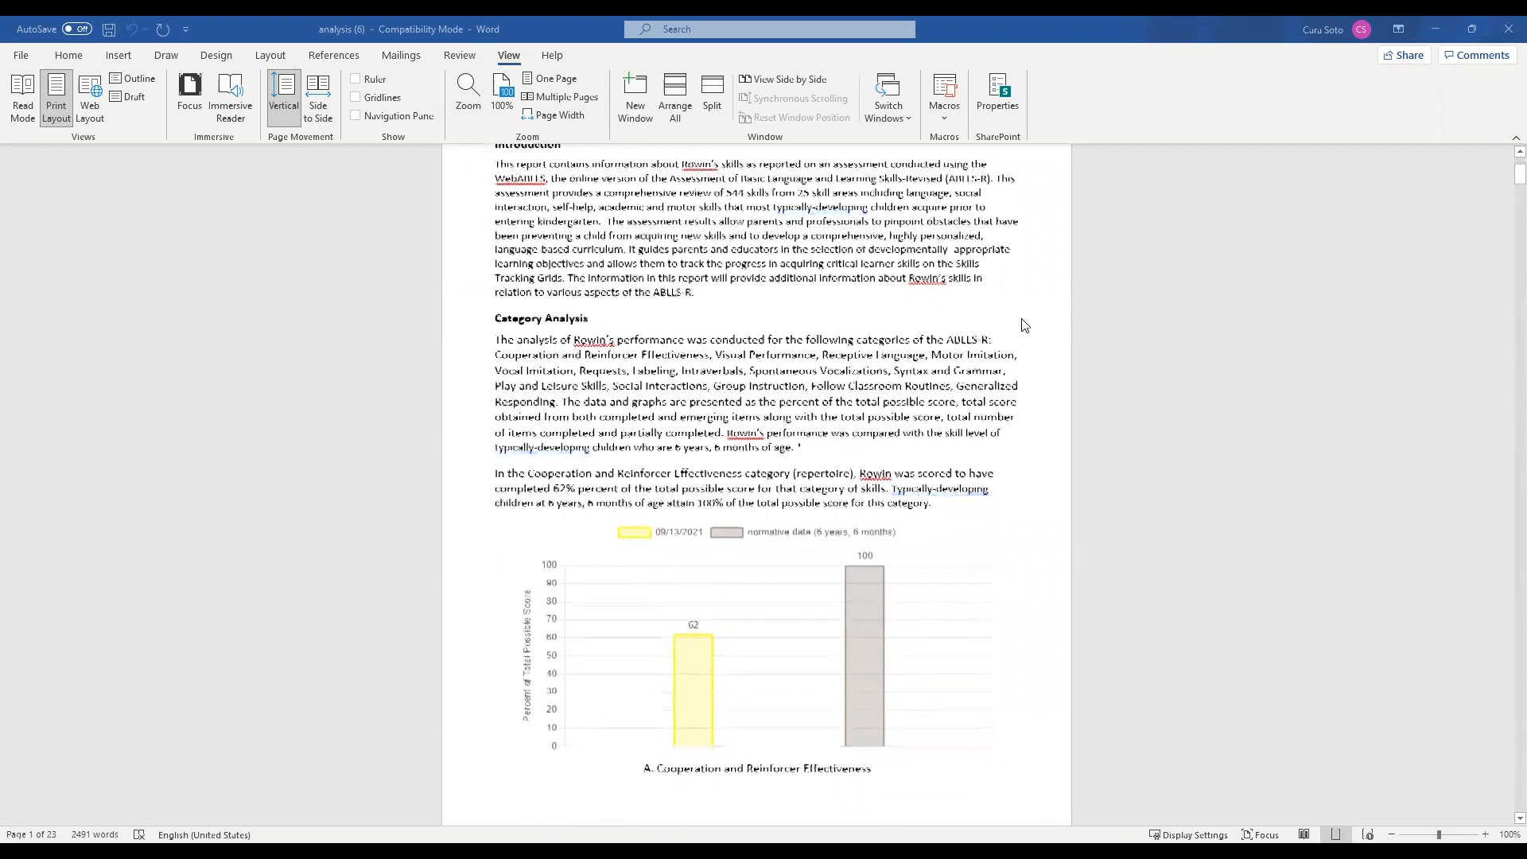
scroll(1024, 325, down, 1)
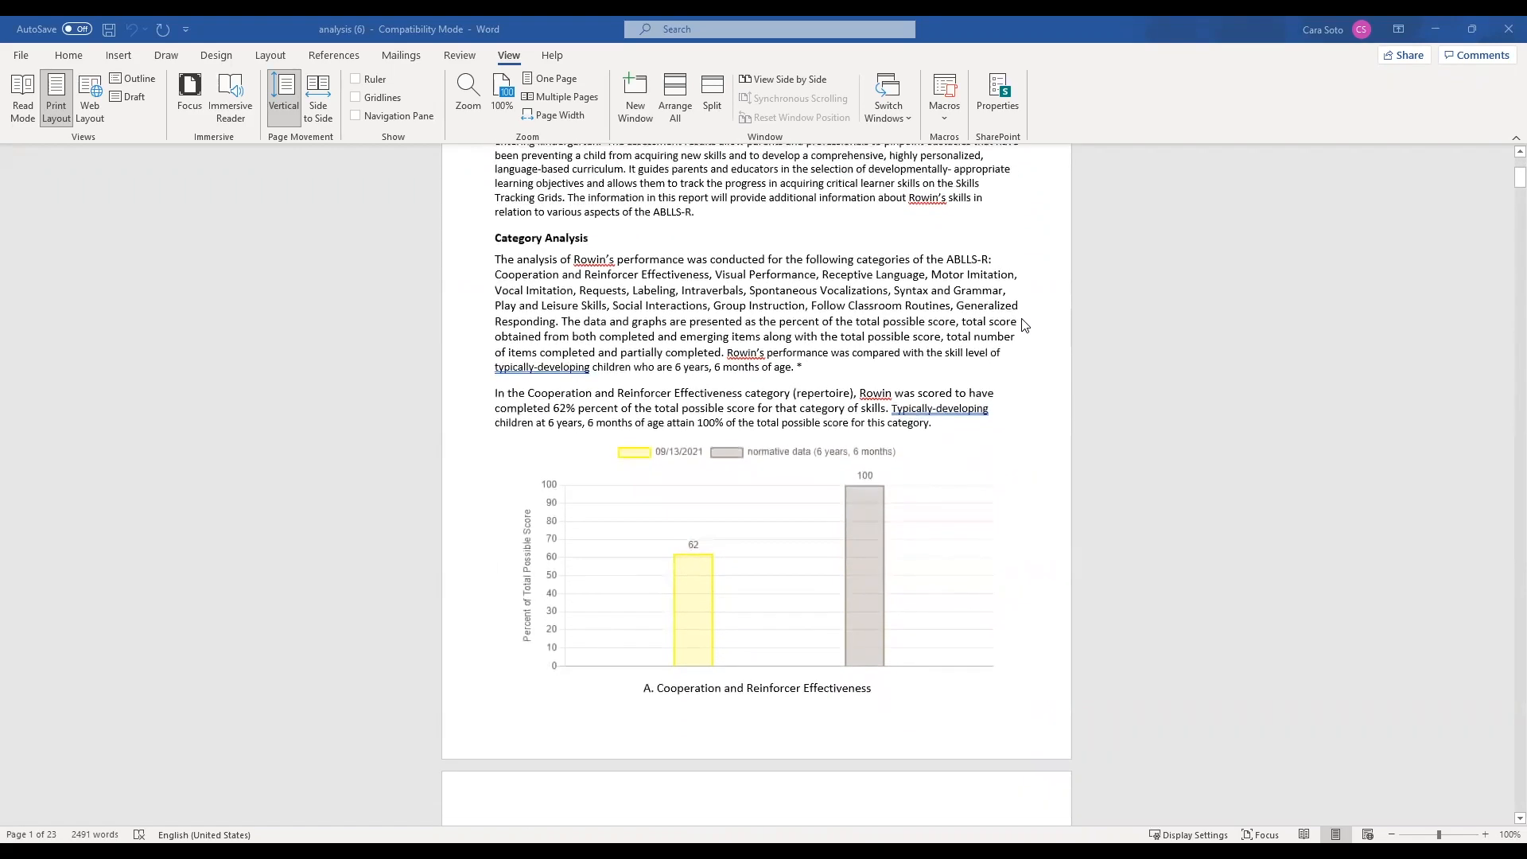
scroll(1024, 326, down, 6)
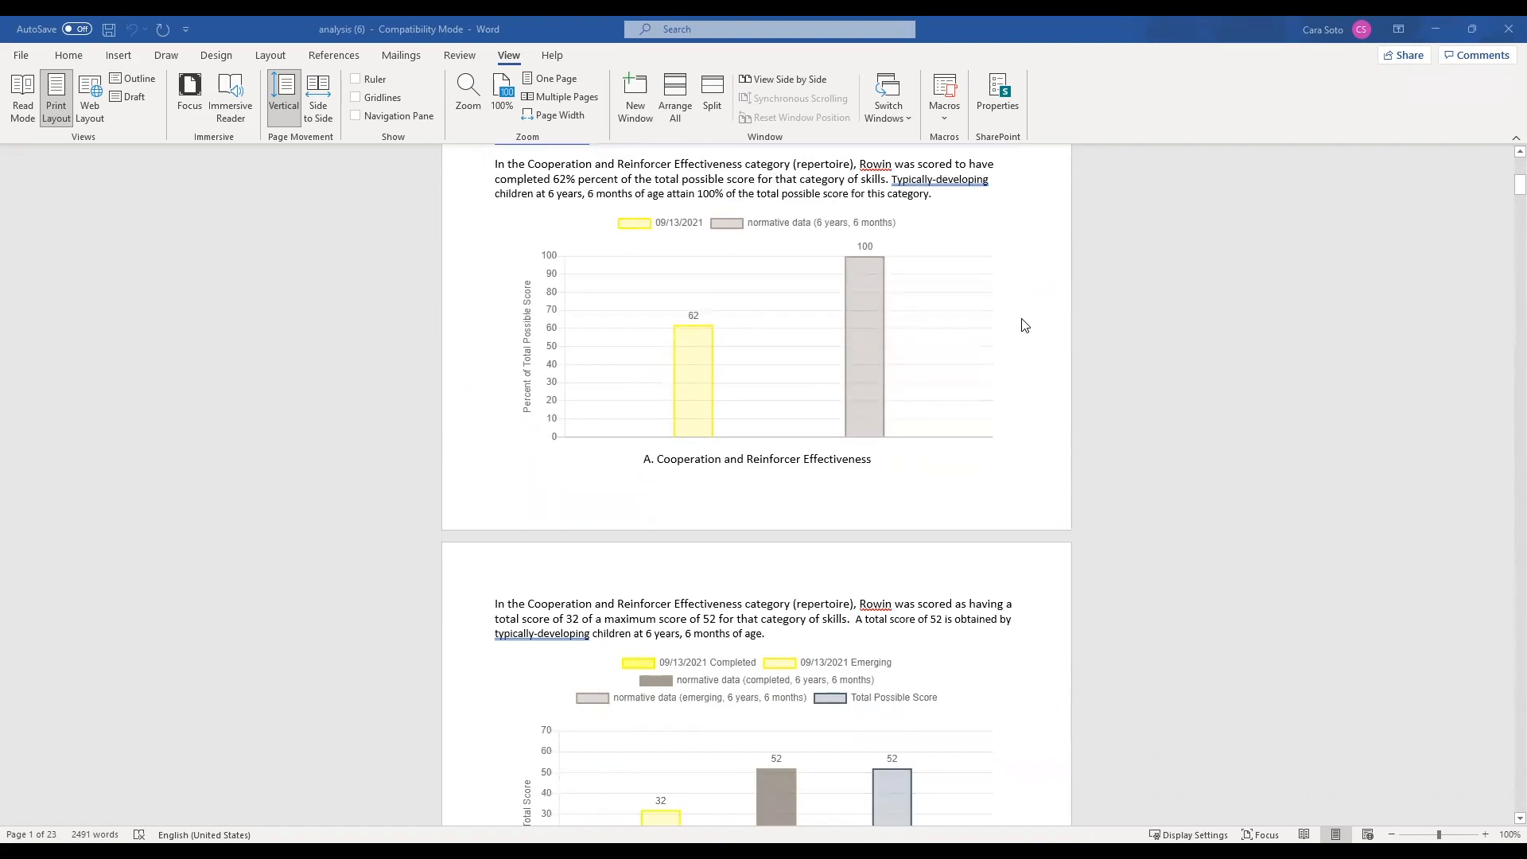
scroll(1025, 325, down, 8)
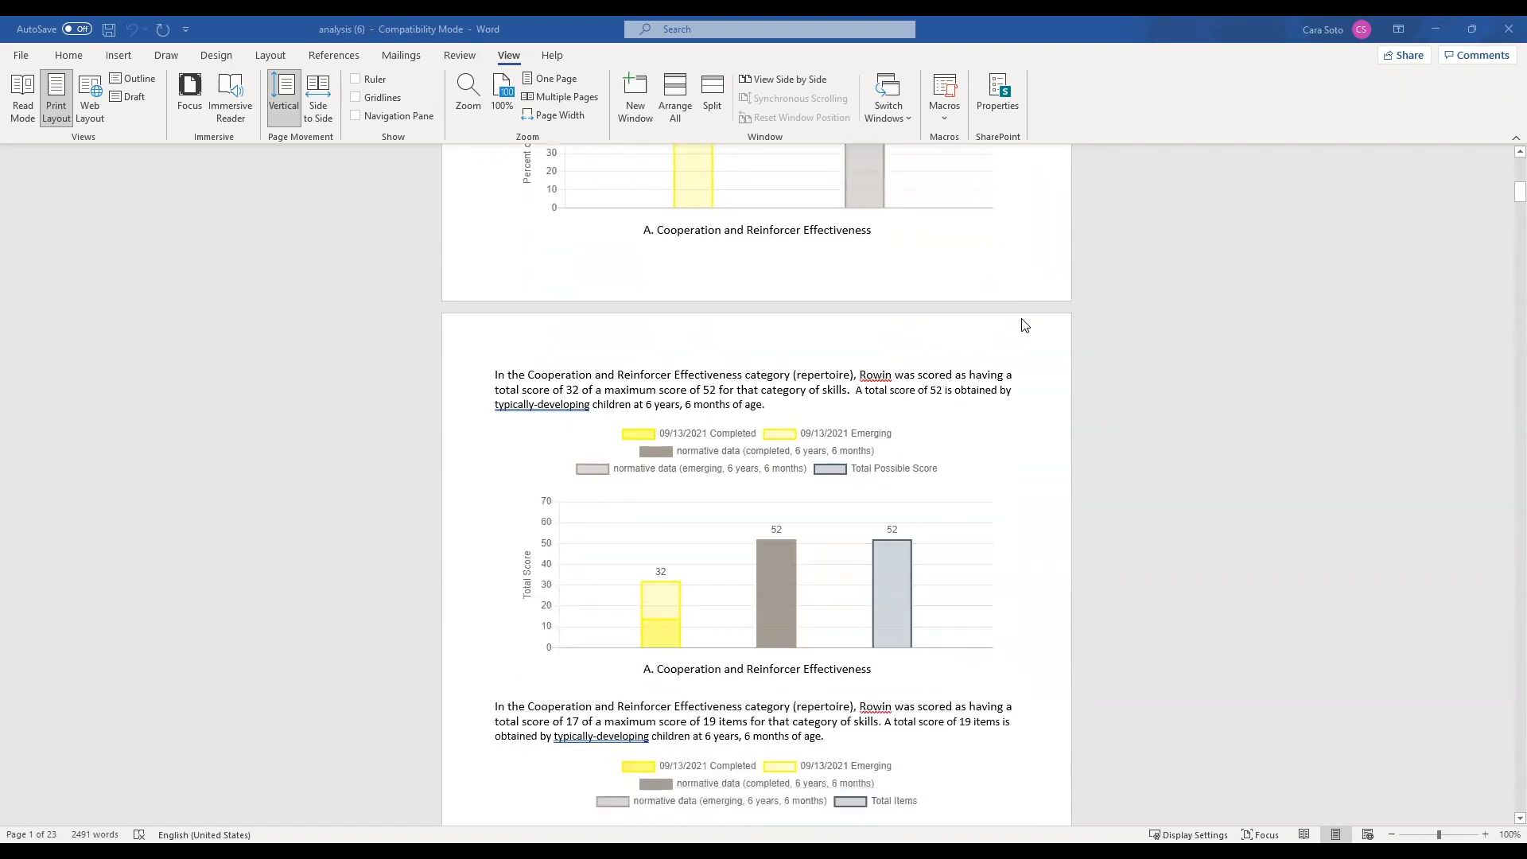
scroll(1024, 325, down, 1)
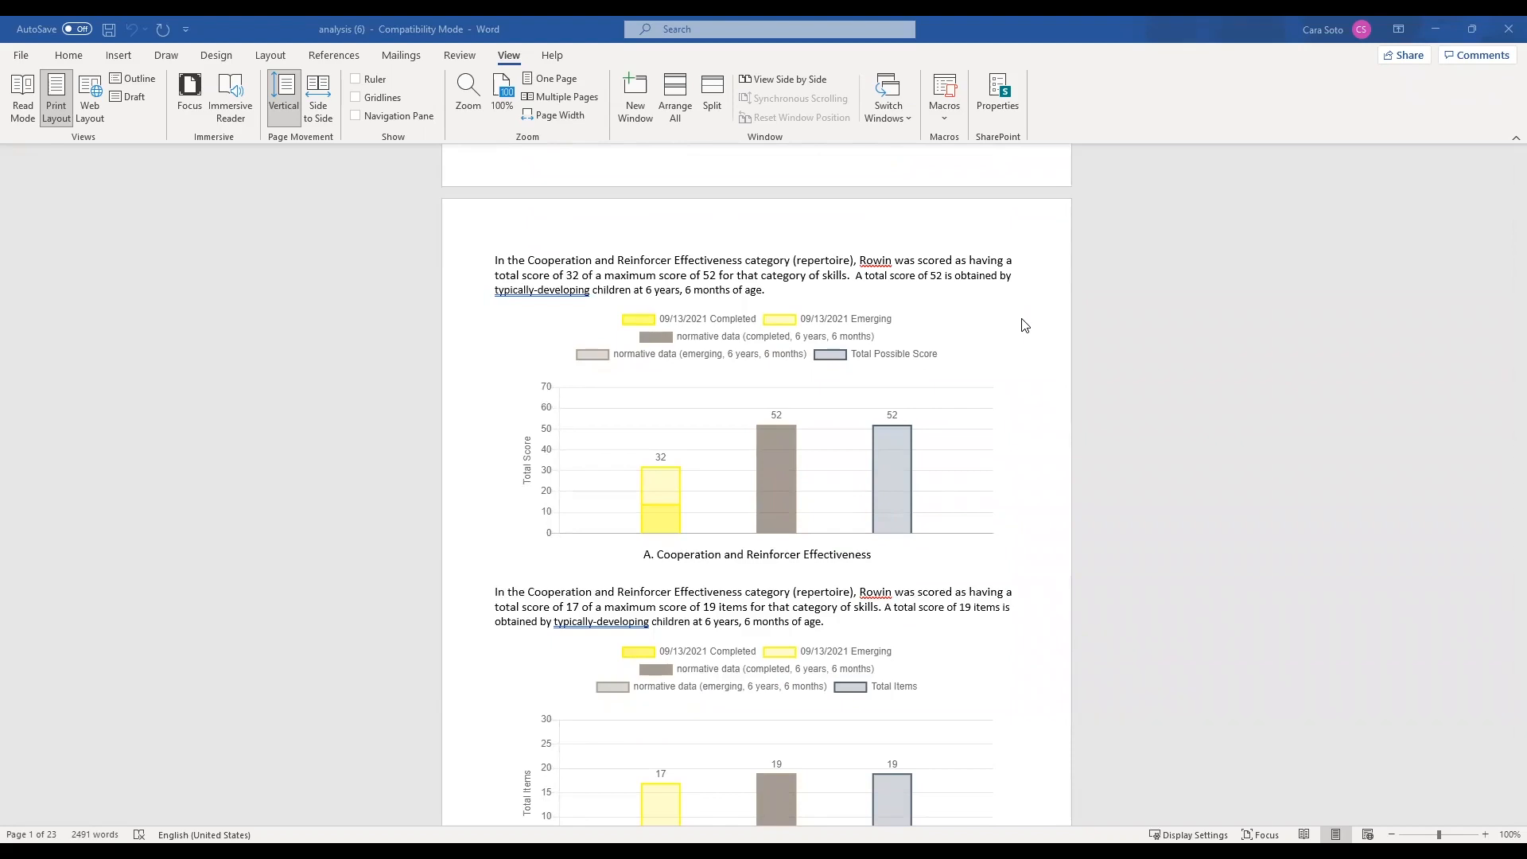
scroll(1025, 325, down, 2)
scroll(1024, 327, down, 1)
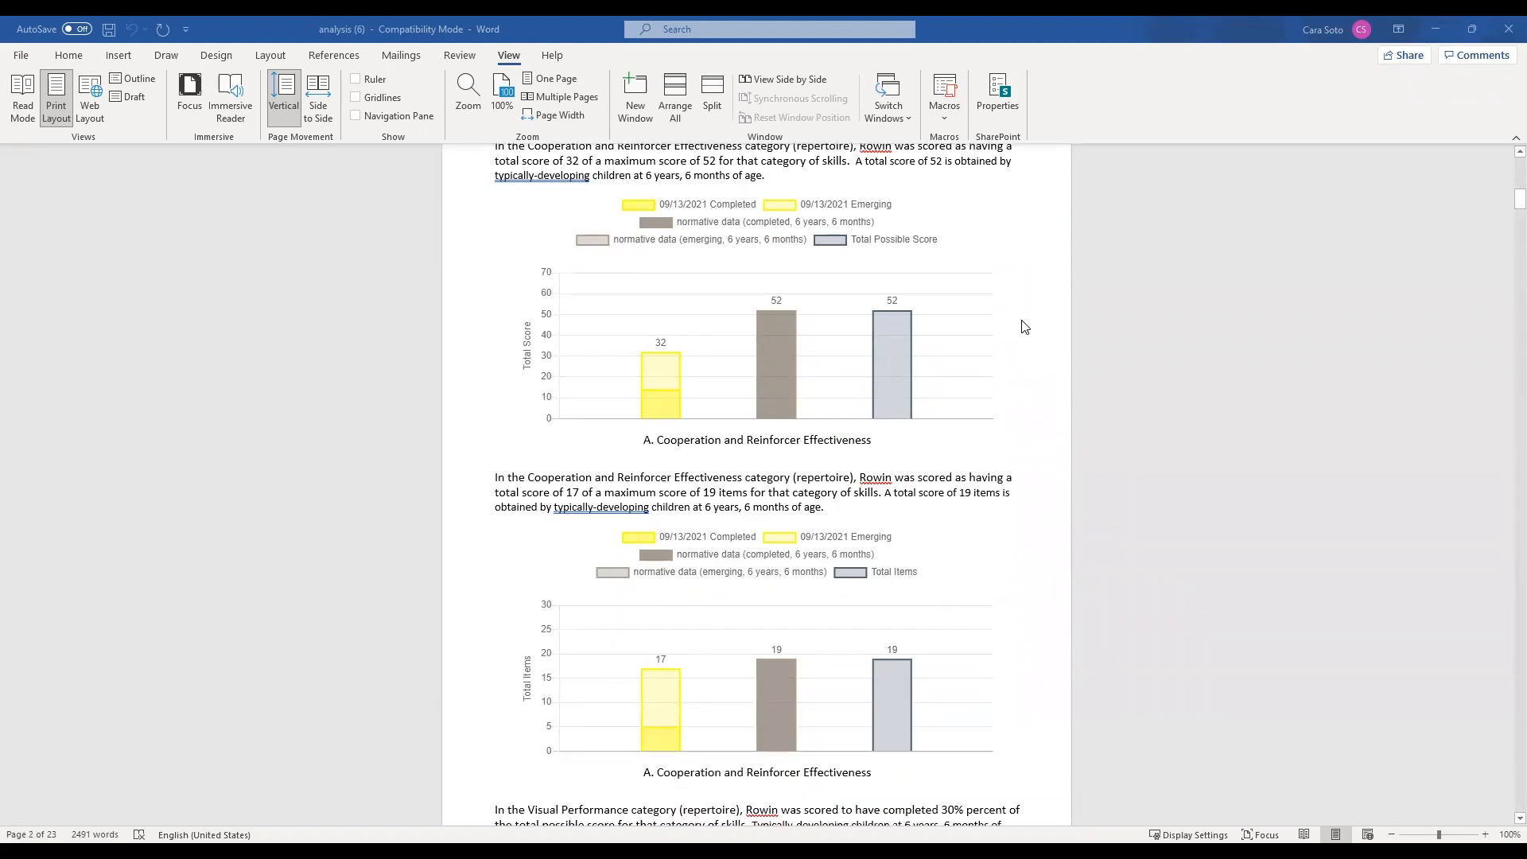